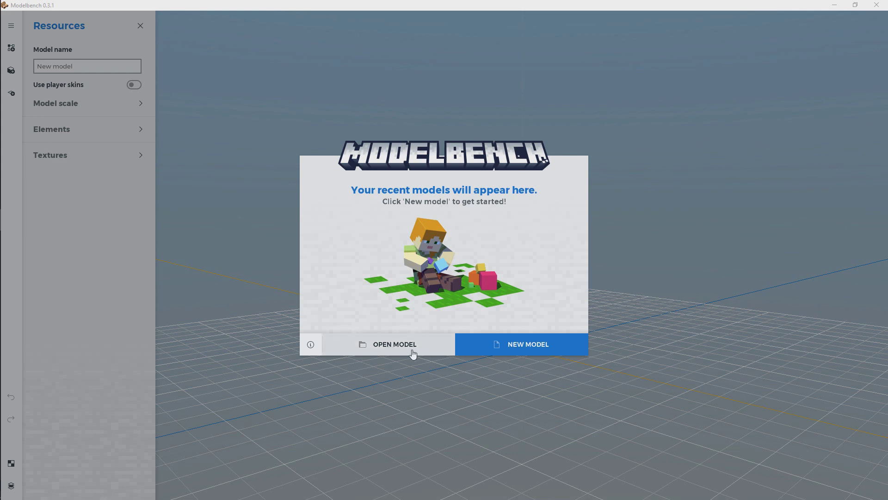
Create a new model named "Tut Model" with no template and the default 64x64 base texture
click(526, 350)
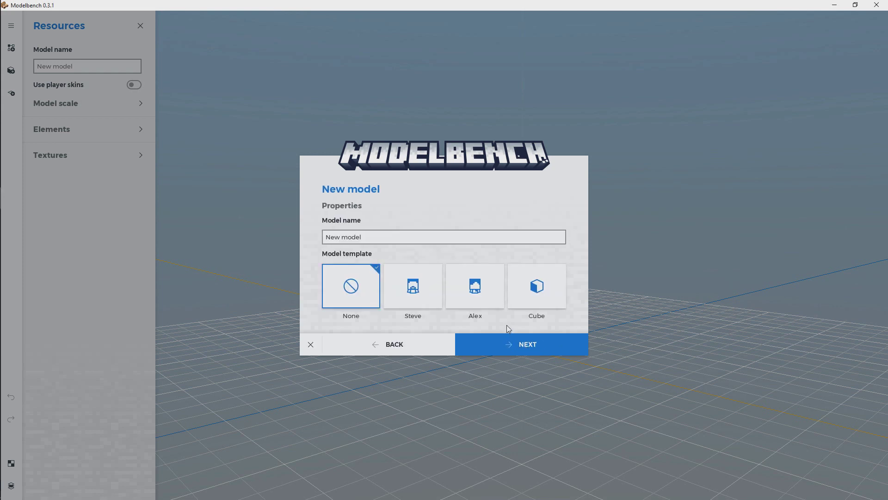
click(414, 294)
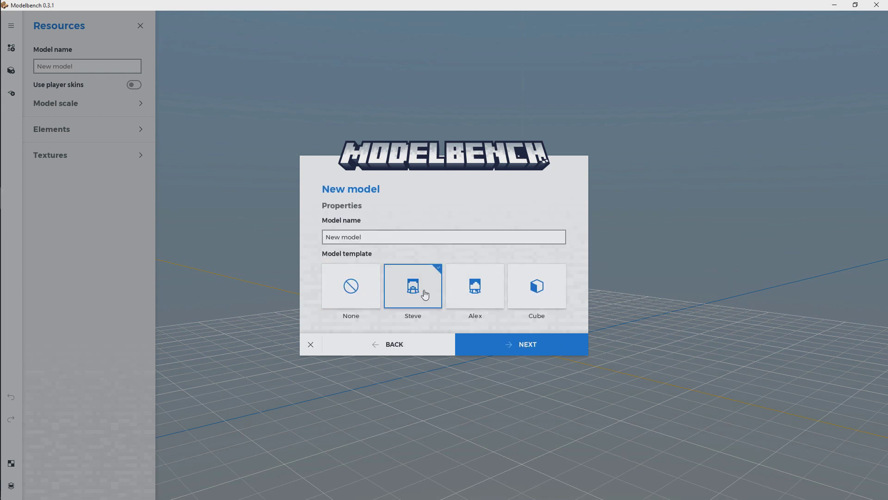
click(477, 288)
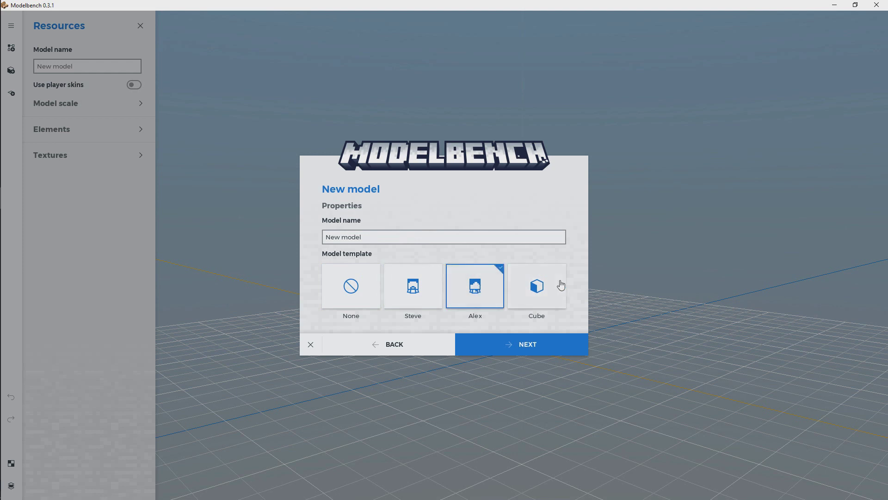
click(542, 291)
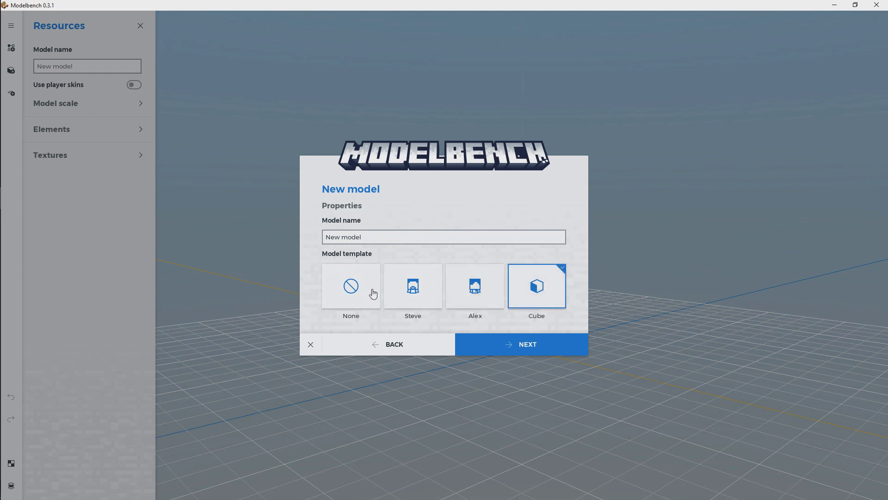
click(359, 293)
click(400, 239)
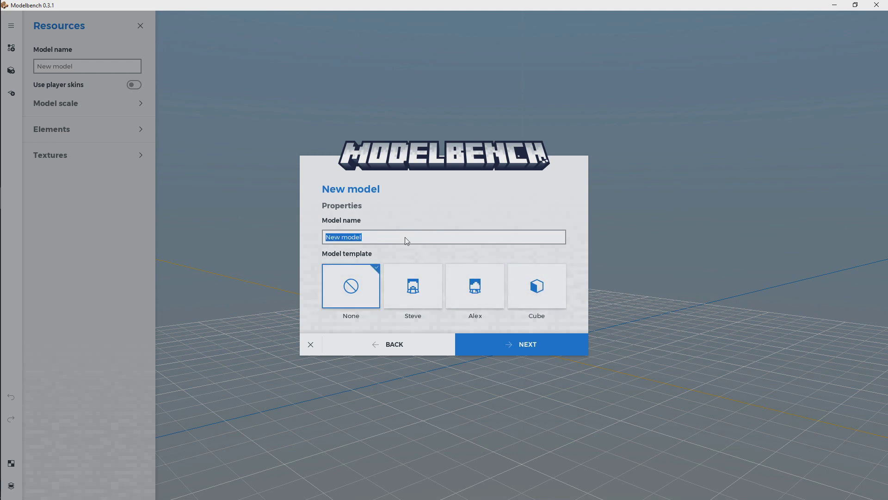
text(Tut Mode)
click(525, 347)
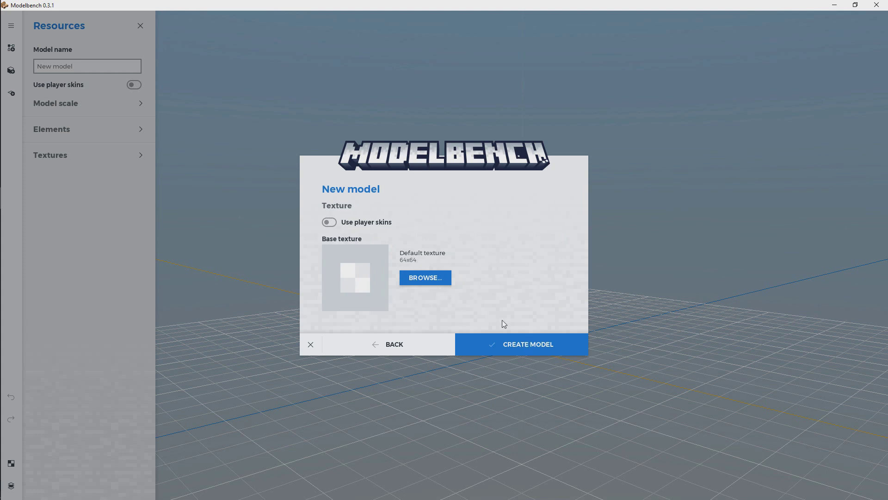
click(530, 347)
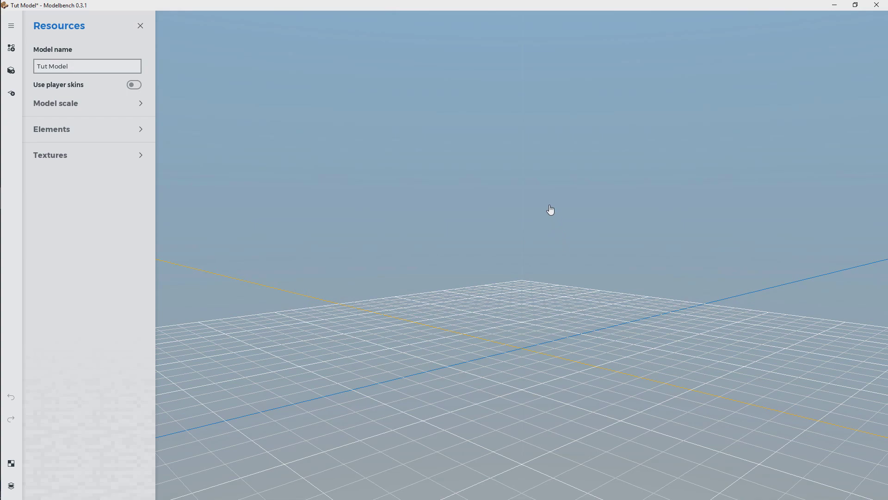
right_drag(549, 206, 523, 201)
drag(518, 239, 648, 247)
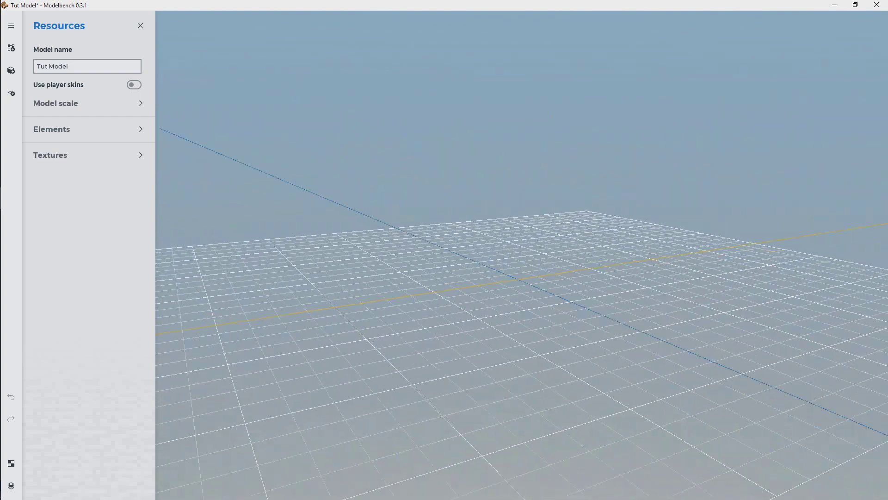
right_drag(508, 245, 548, 254)
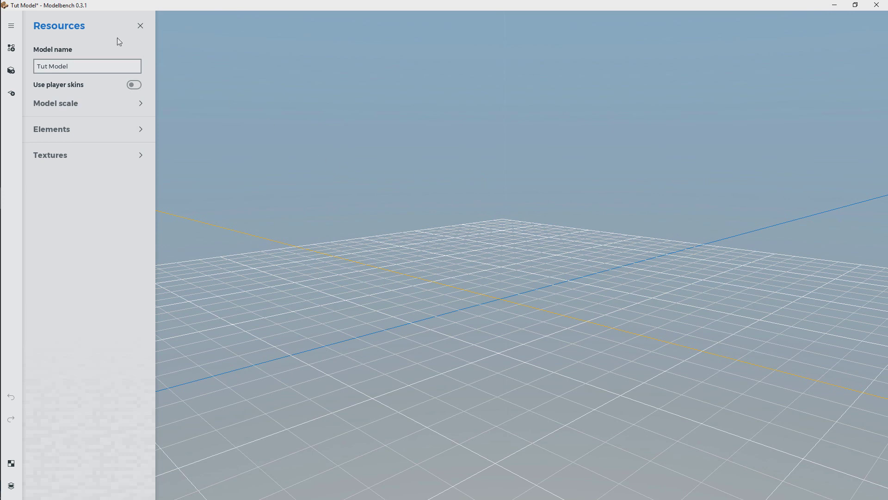
Examine the program's Interface and Graphics settings, including the AA option, and return to the model
click(12, 27)
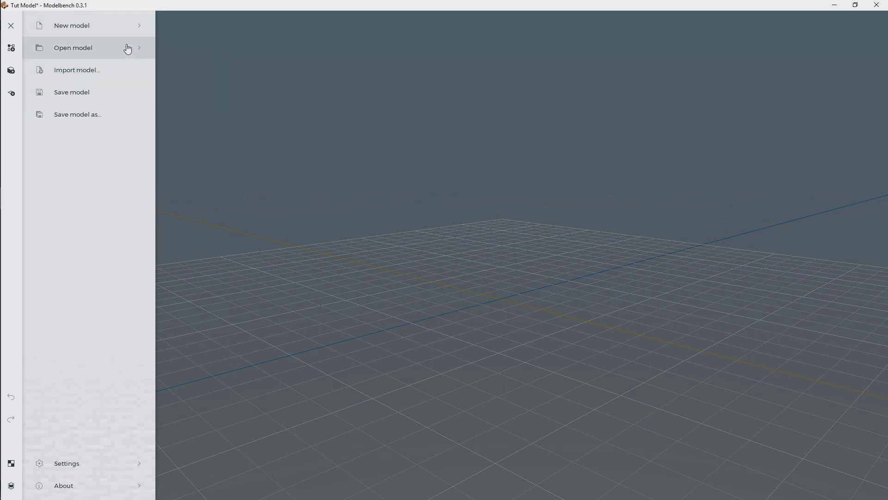
click(92, 462)
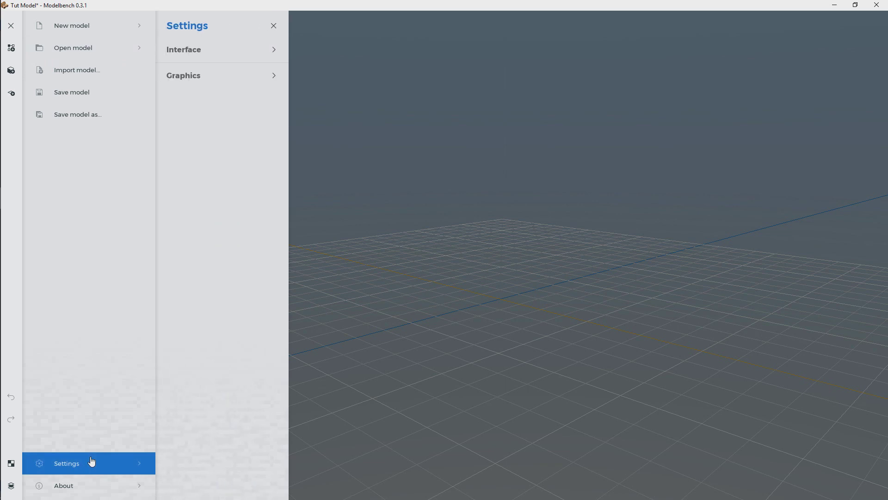
click(278, 51)
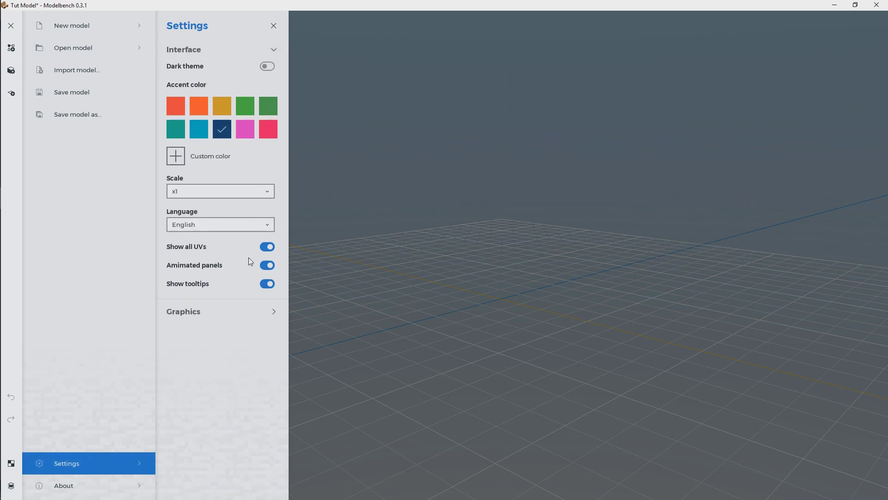
click(273, 51)
click(274, 52)
click(273, 52)
click(273, 79)
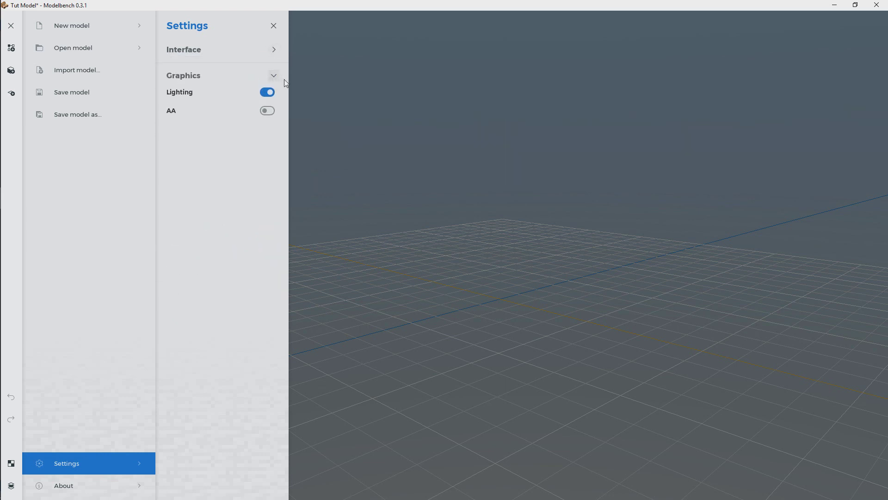
click(269, 113)
click(267, 113)
click(267, 113)
click(269, 113)
click(273, 75)
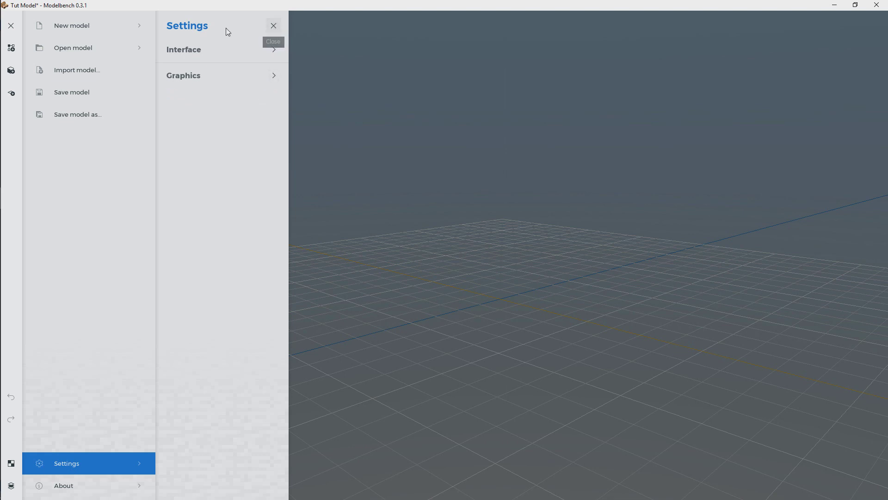
click(11, 26)
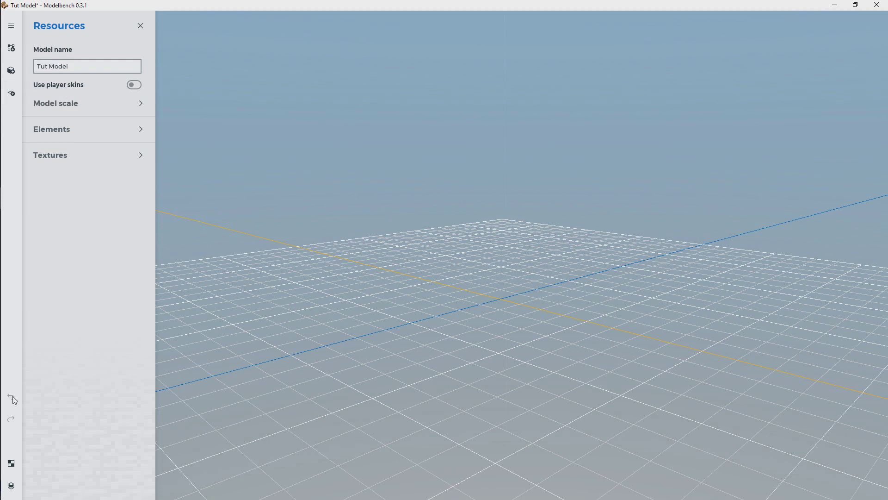
Briefly show the texture view, and hide and restore the model's resource settings
click(10, 464)
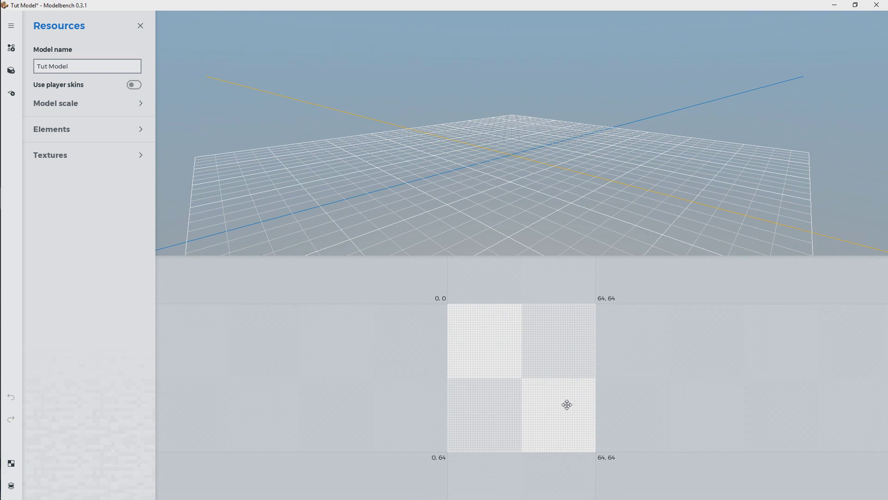
click(10, 464)
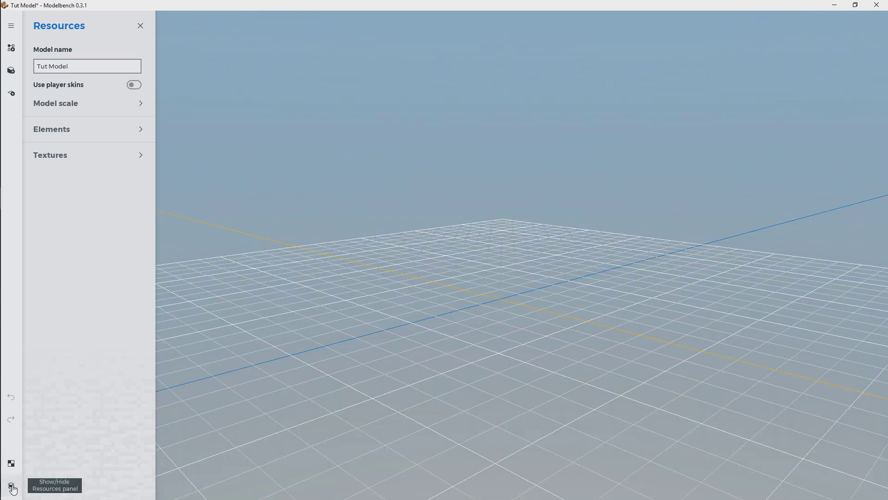
click(12, 487)
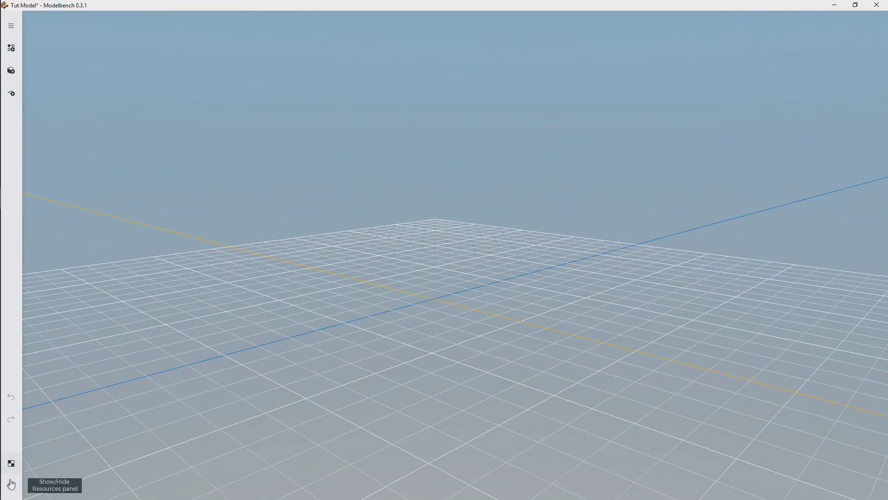
click(12, 485)
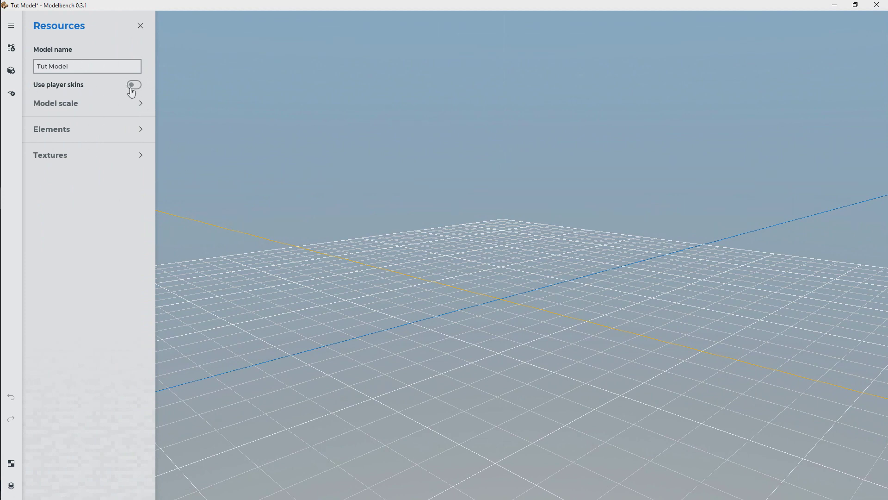
Examine the model's scale, elements and textures settings
click(140, 103)
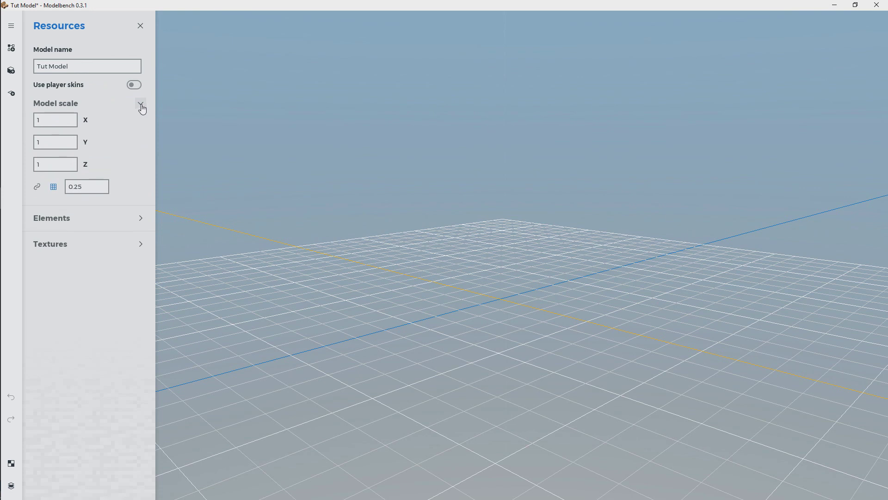
click(141, 105)
click(141, 130)
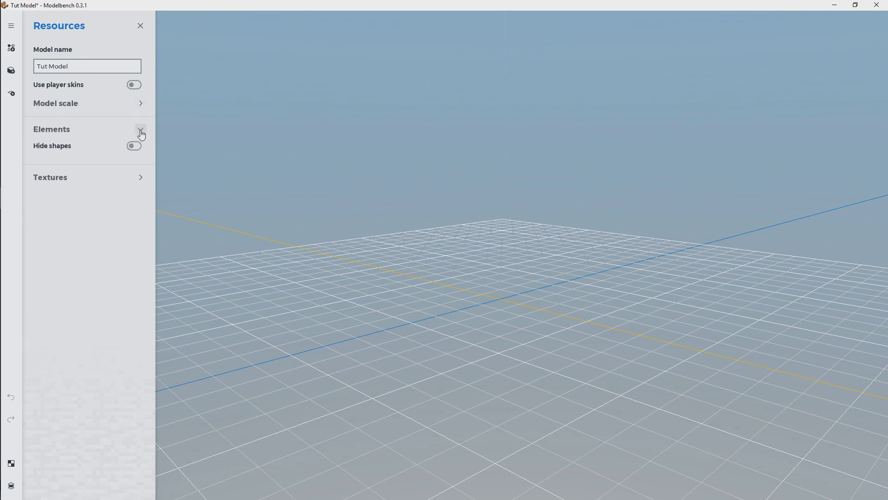
click(141, 177)
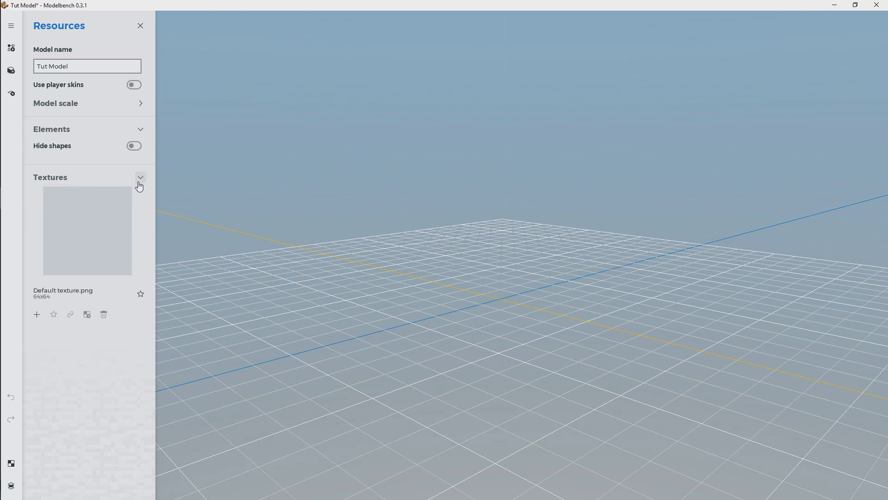
click(141, 180)
click(142, 131)
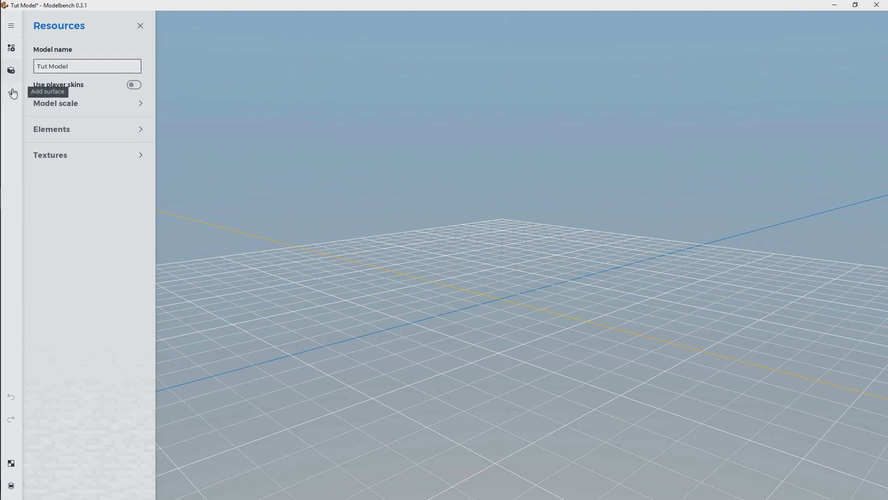
Add a part named "Body" and create a new cube shape inside it
click(11, 50)
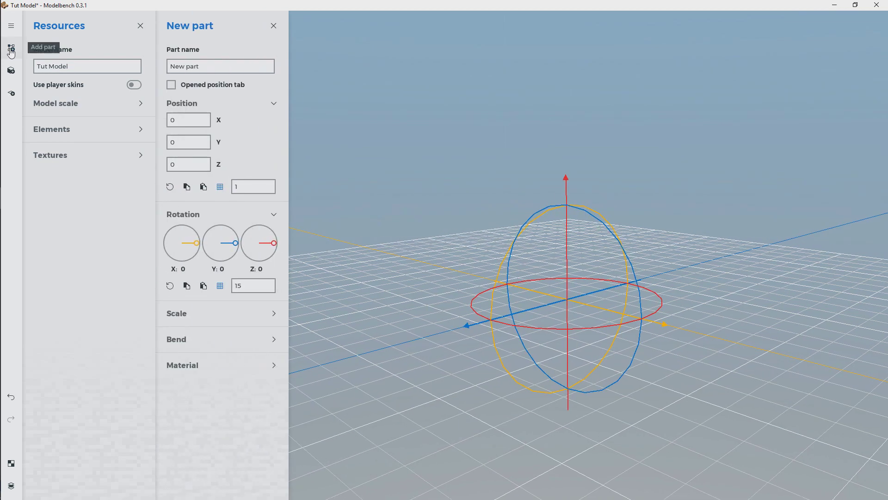
right_drag(628, 252, 632, 230)
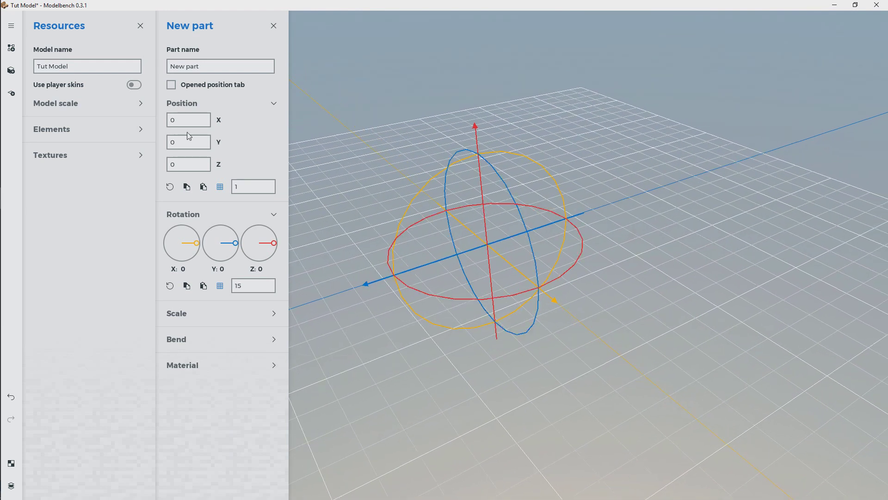
click(142, 132)
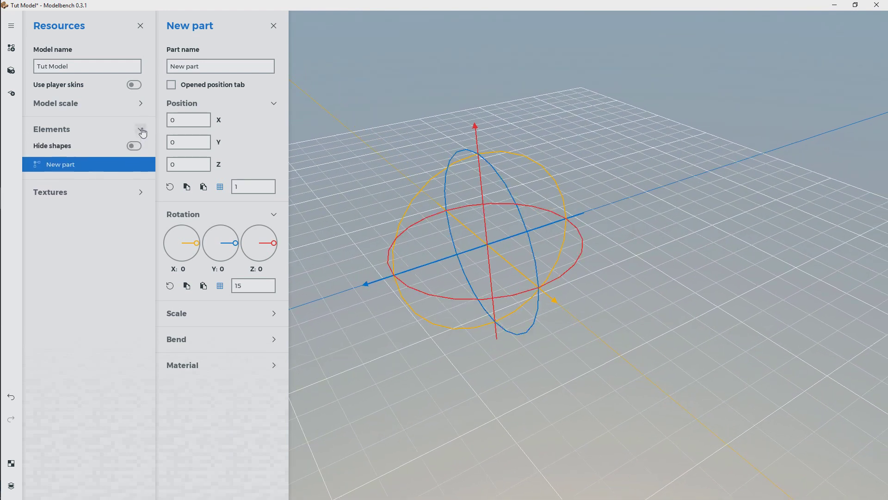
click(228, 67)
text(Body)
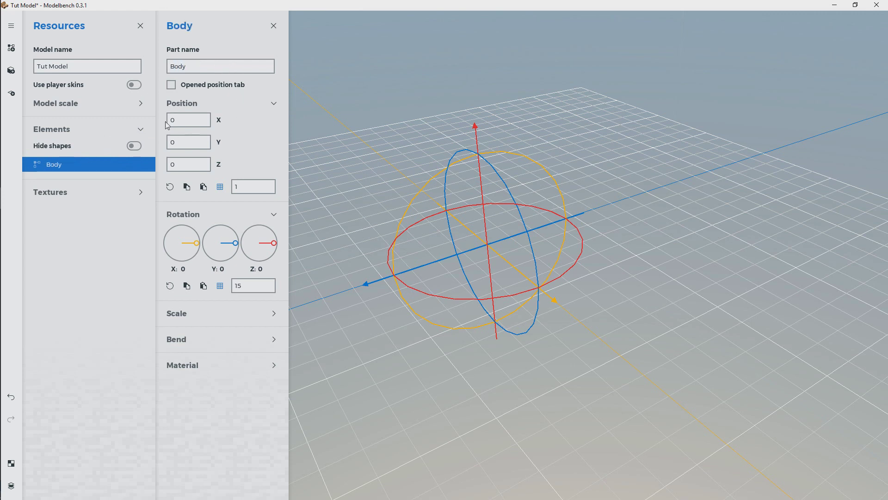
click(11, 72)
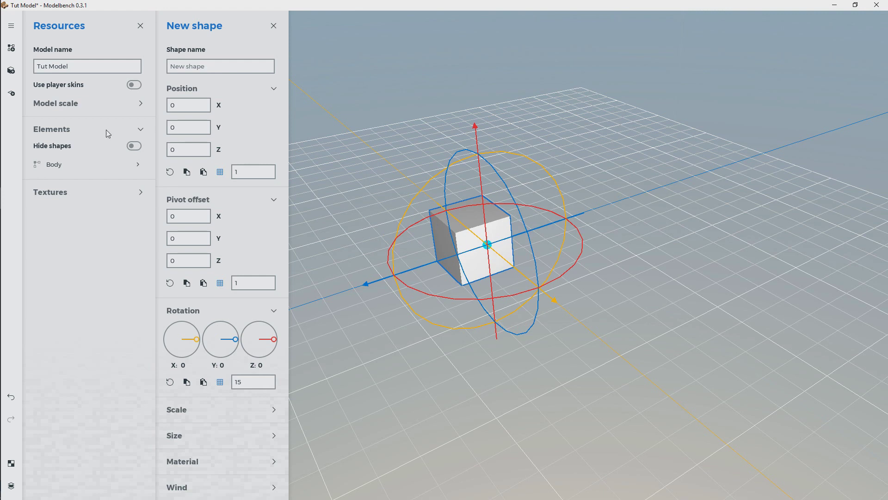
click(138, 166)
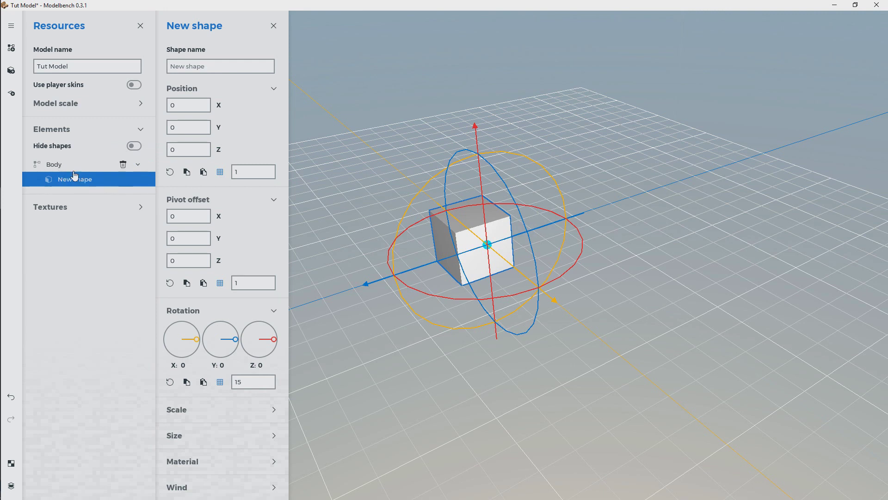
Add another part, move it out of Body to the top level of the elements, and name it "Head"
click(59, 167)
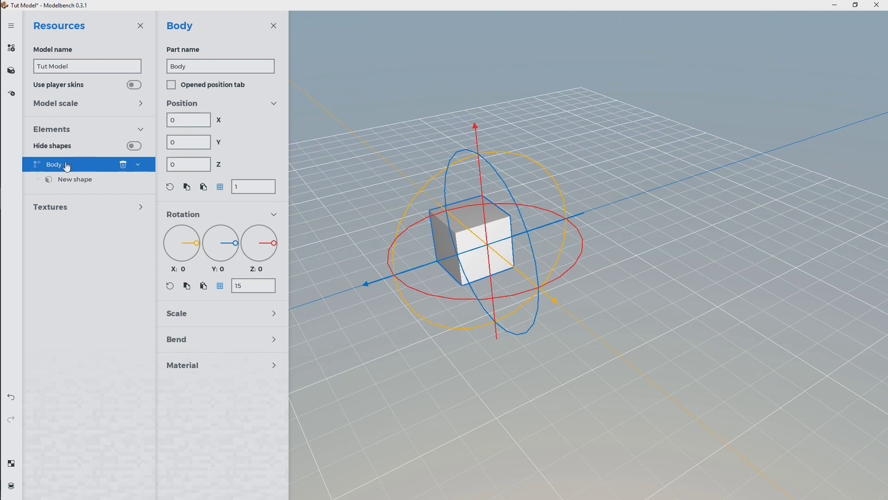
click(13, 50)
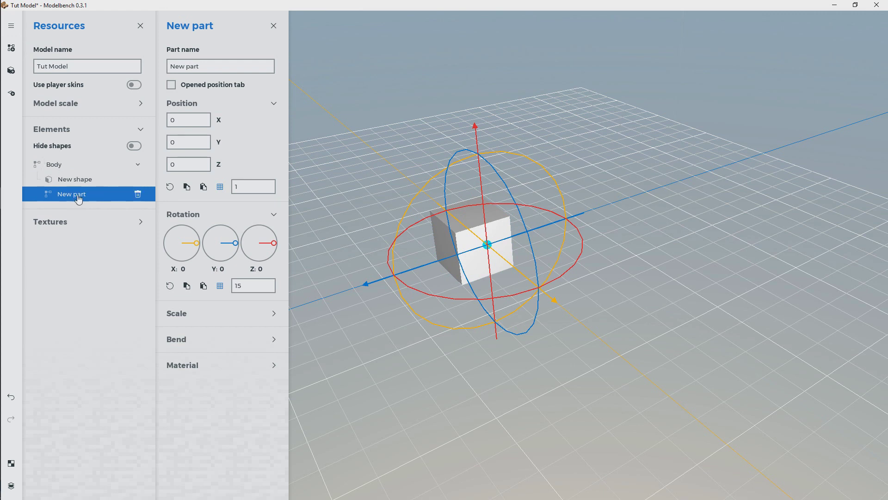
drag(78, 198, 78, 199)
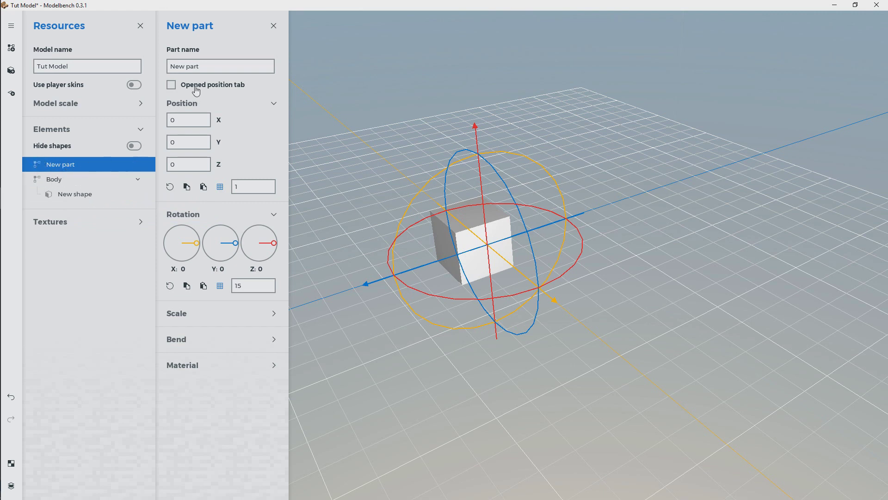
click(208, 65)
text(Head)
Inspect the Head and Body parts and the shape inside Body by selecting each one
click(56, 179)
click(59, 167)
click(63, 181)
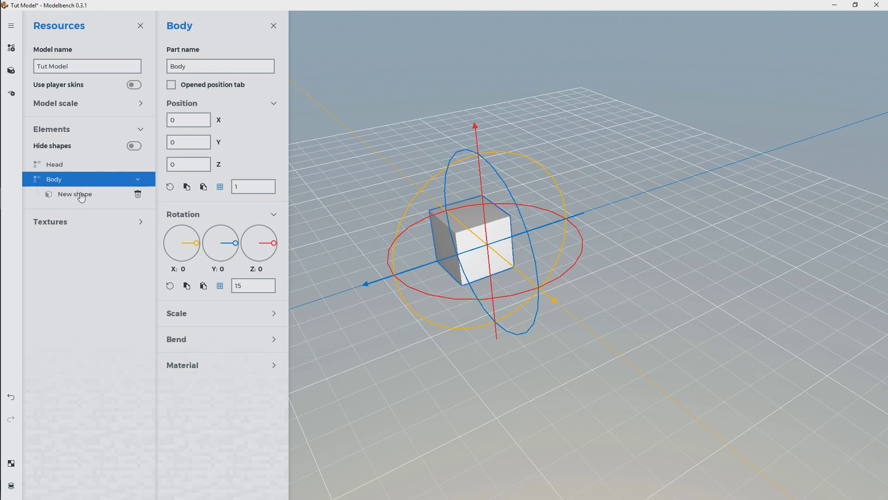
click(69, 165)
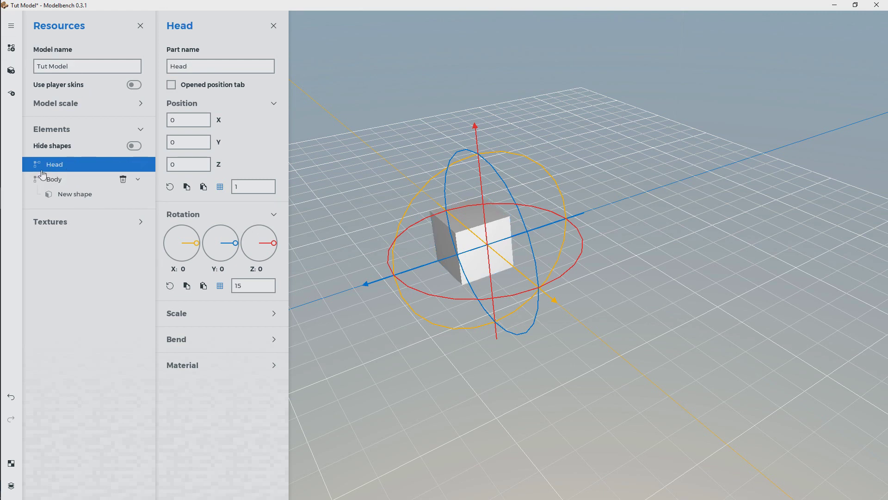
click(81, 196)
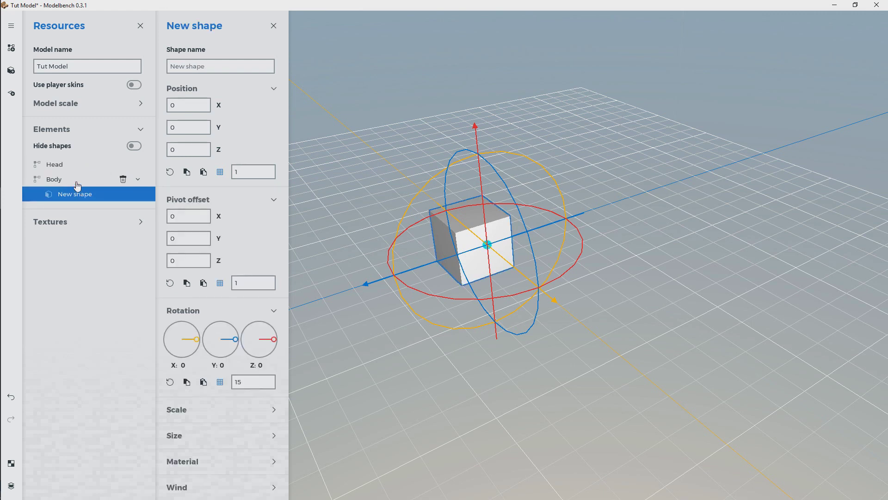
Examine the cube shape inside Body from different sides and distances by orbiting, panning and flying the camera around it
drag(623, 213, 623, 213)
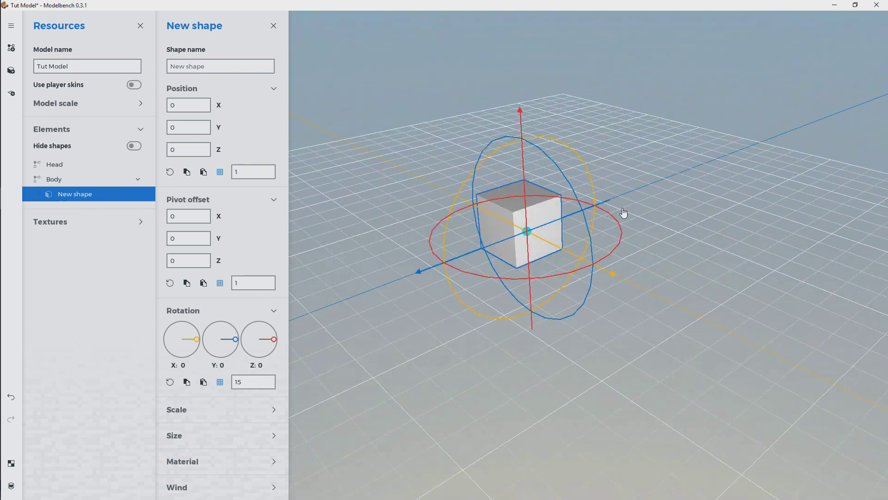
right_drag(623, 213, 624, 212)
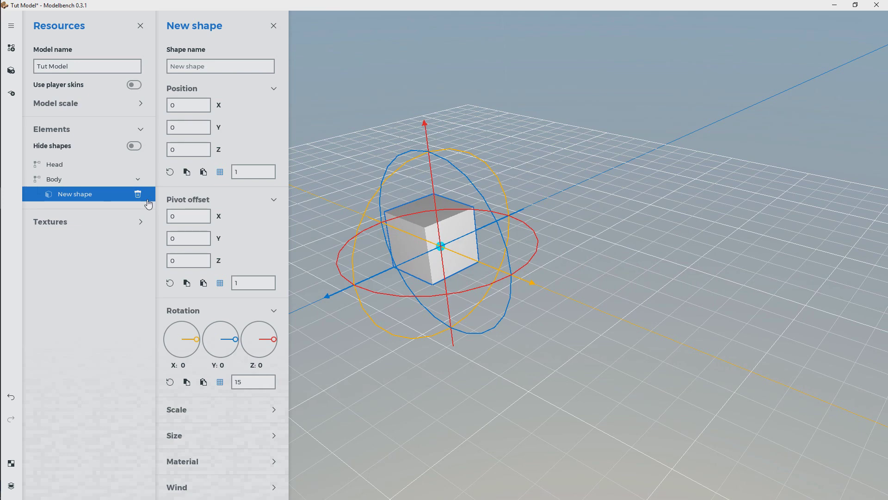
middle_drag(567, 157, 613, 180)
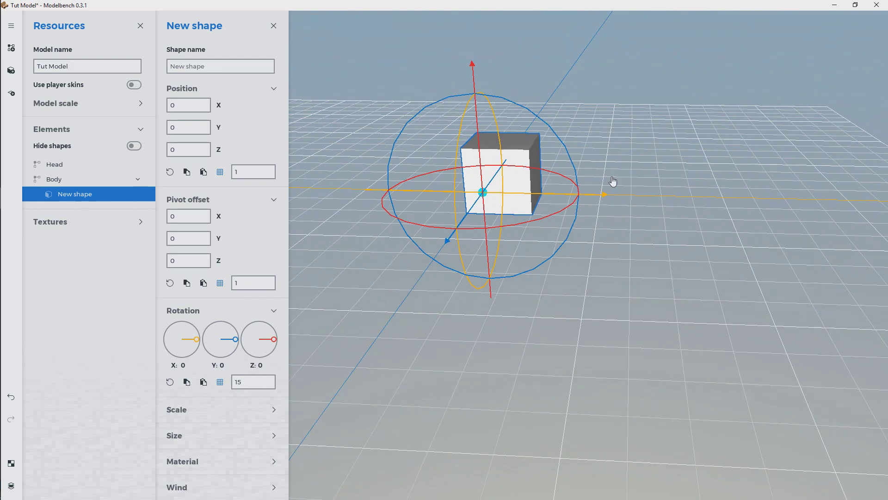
right_drag(613, 181, 620, 178)
key(w)
key(d)
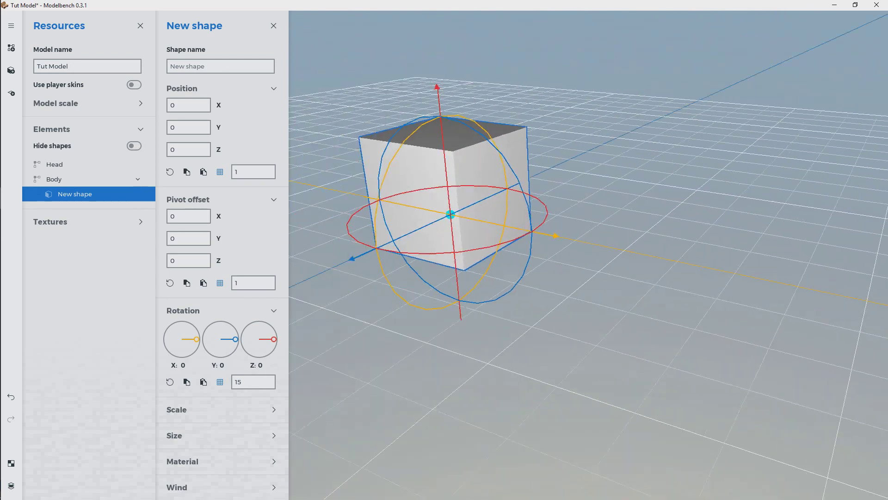
middle_drag(623, 179, 648, 158)
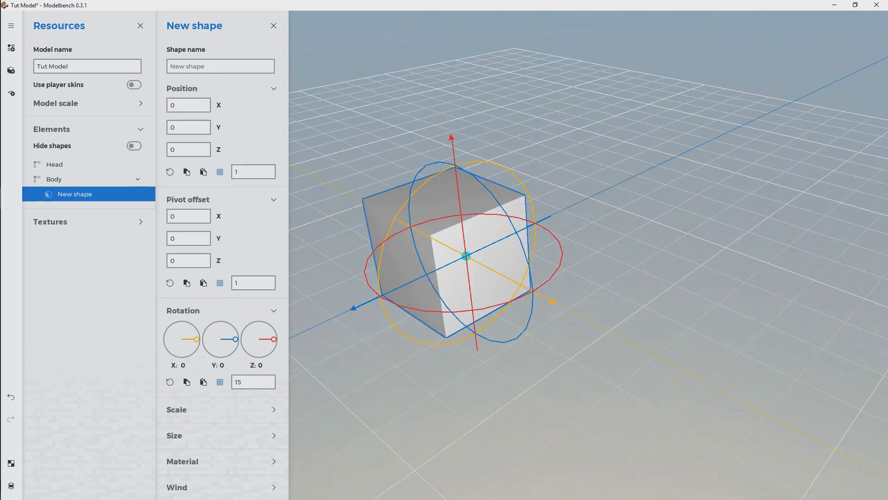
drag(648, 159, 624, 167)
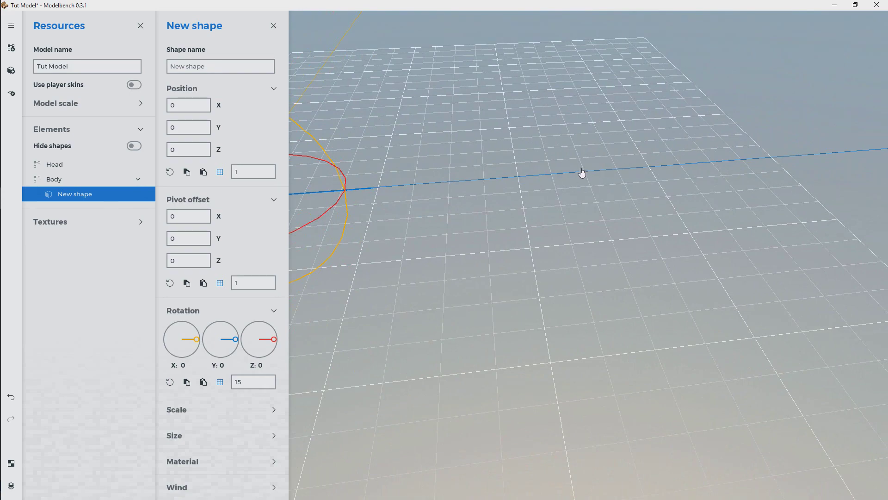
key(a)
right_drag(624, 167, 624, 168)
key(d)
key(a)
key(d)
middle_drag(535, 174, 534, 174)
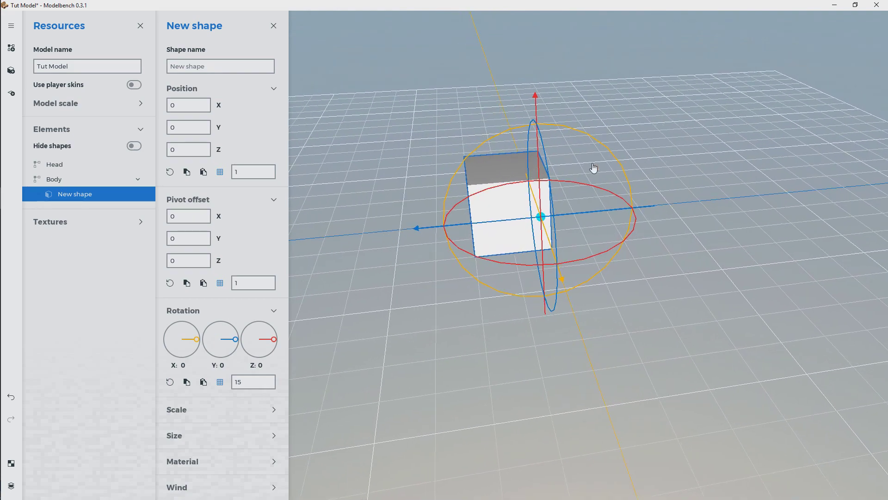
middle_drag(594, 167, 616, 150)
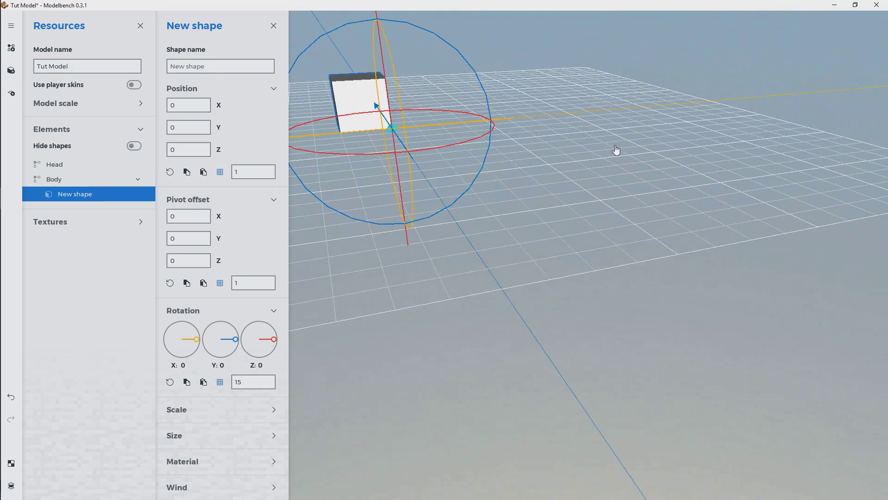
right_drag(616, 150, 616, 149)
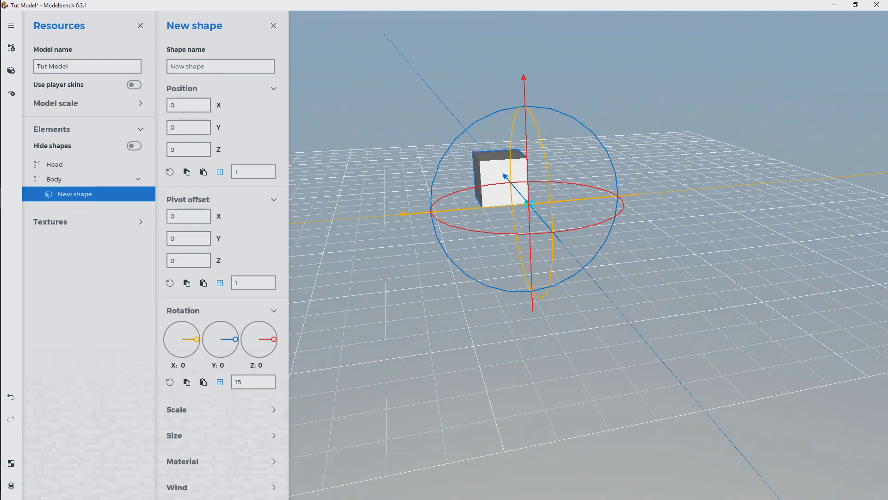
drag(654, 153, 653, 153)
drag(719, 203, 716, 201)
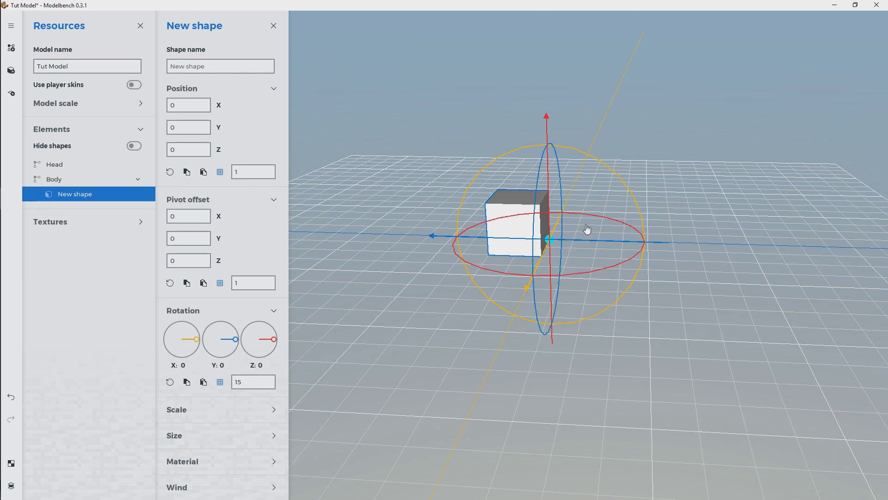
Try rotating the cube shape inside Body about the X axis with rotation snapping on and off, and undo the rotation
click(79, 184)
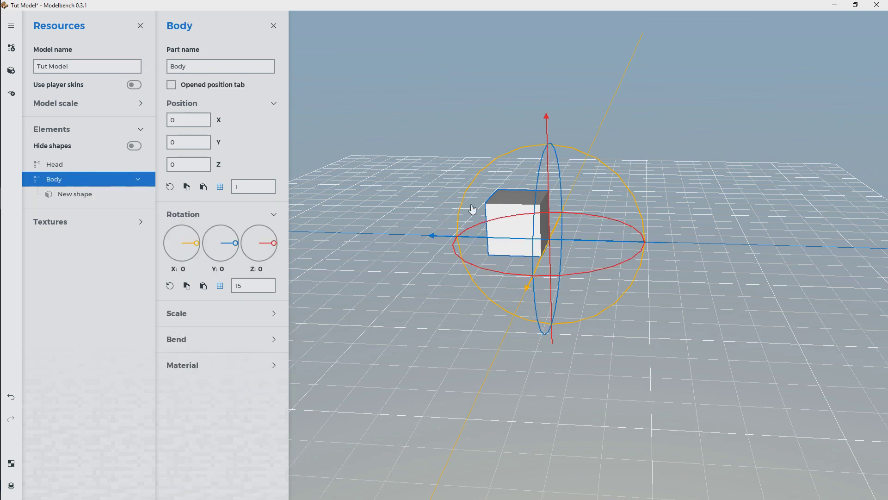
click(82, 194)
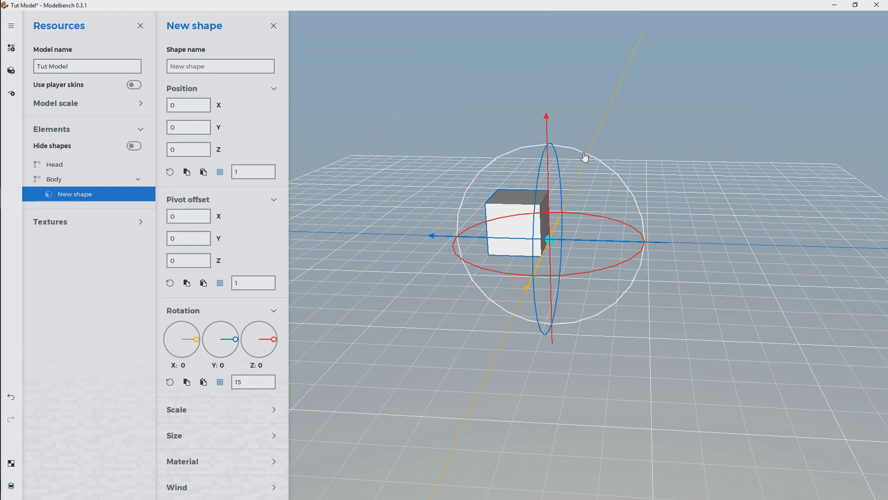
drag(582, 157, 655, 242)
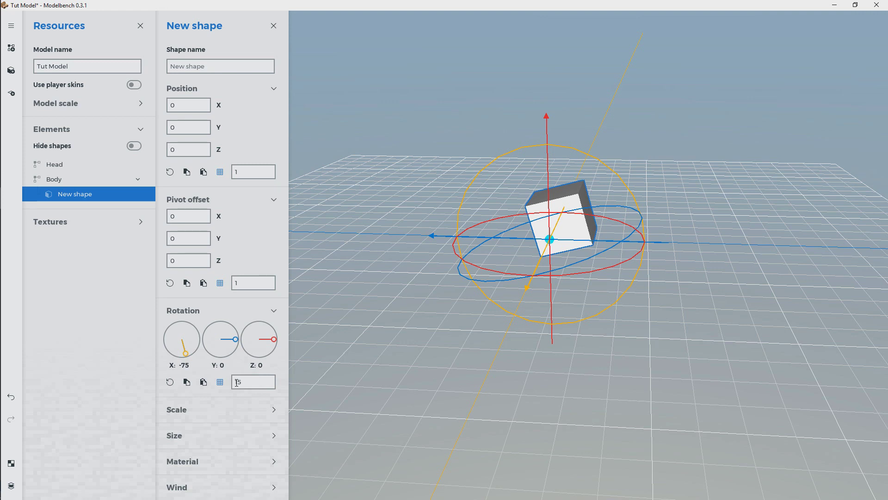
click(219, 382)
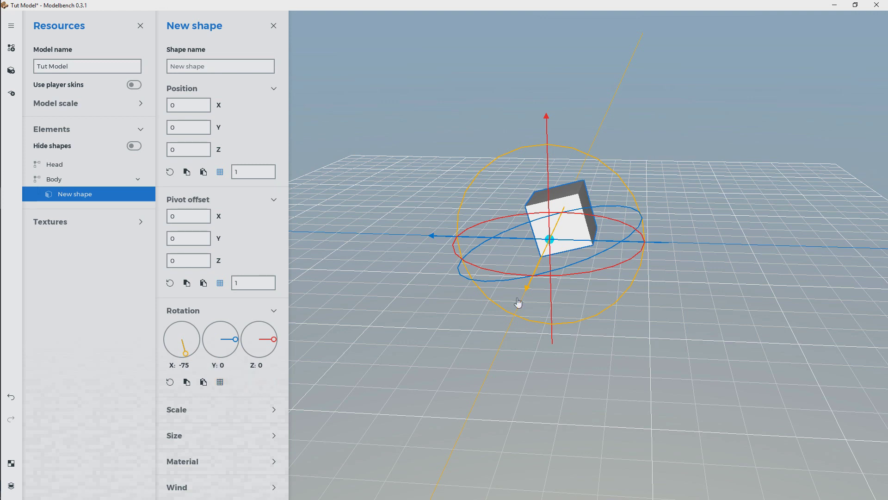
mouse_move(590, 169)
mouse_down()
mouse_move(549, 148)
mouse_move(632, 158)
mouse_move(576, 166)
mouse_up()
key(ctrl+z)
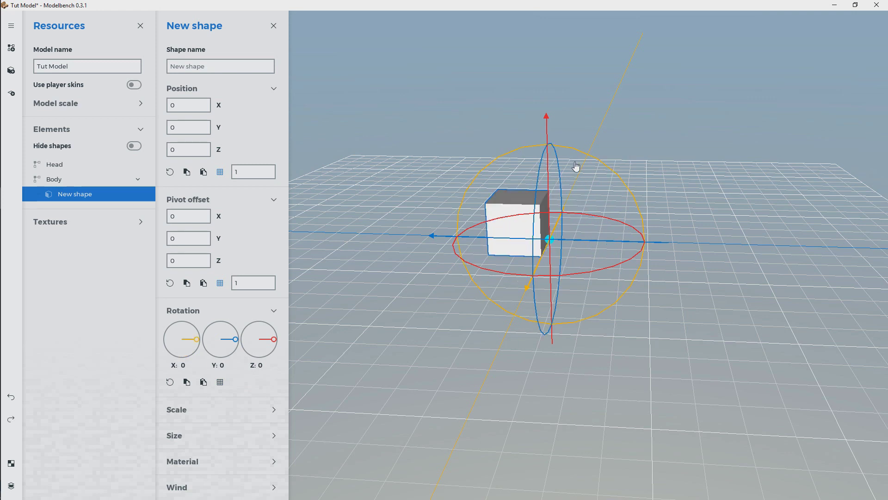
click(220, 383)
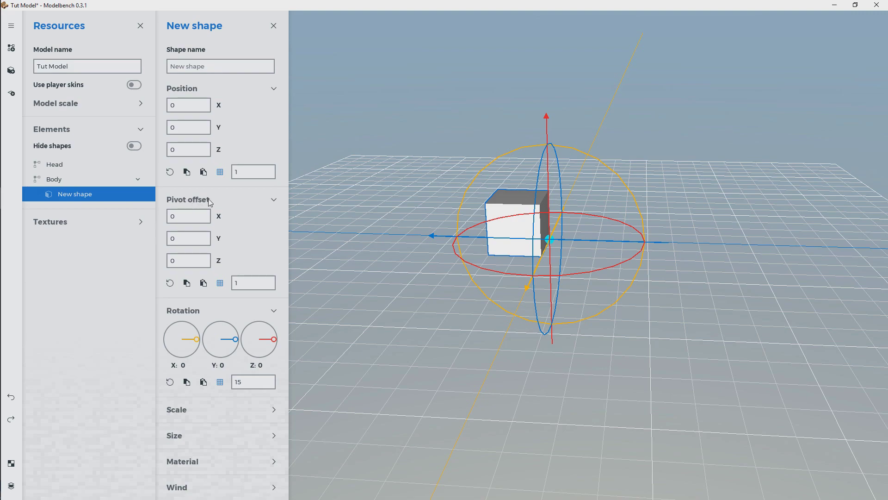
Set the X pivot offset of the cube shape inside Body to -4
drag(677, 168, 555, 196)
scroll(658, 196, up, 4)
drag(658, 196, 698, 199)
right_drag(652, 204, 595, 183)
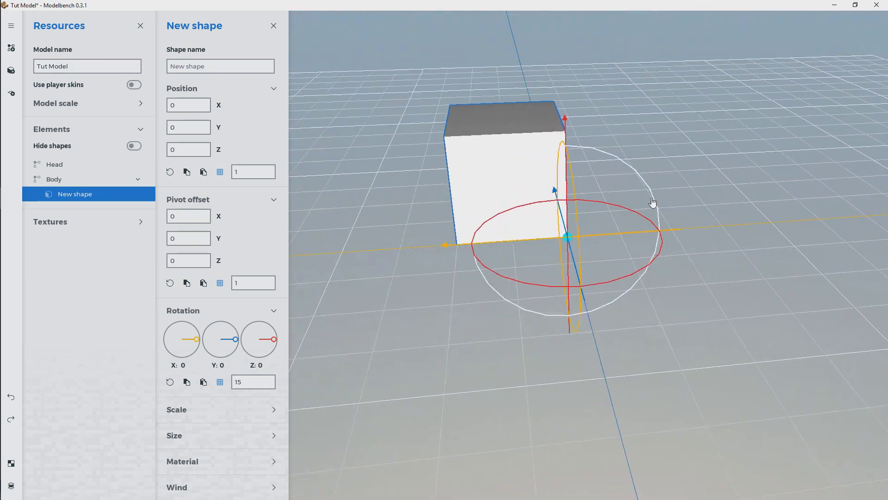
drag(658, 205, 722, 186)
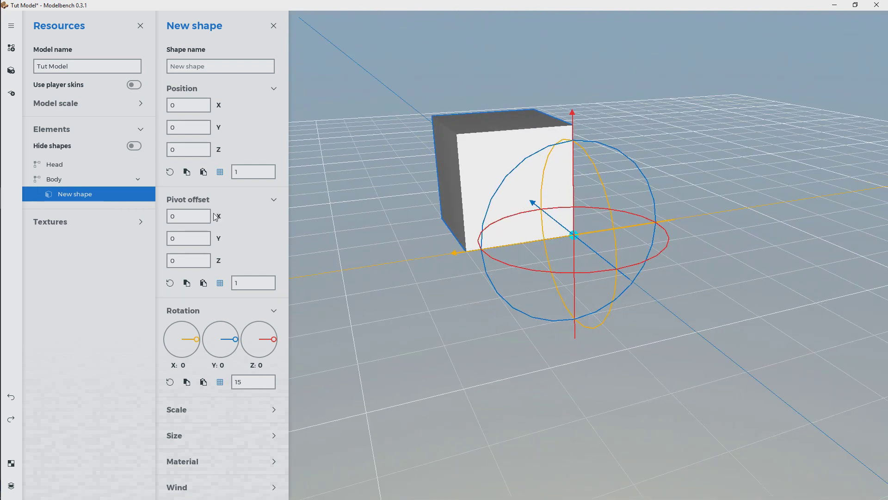
drag(216, 214, 180, 221)
mouse_move(666, 206)
mouse_down()
mouse_move(595, 203)
mouse_move(665, 207)
mouse_up()
drag(404, 294, 557, 279)
middle_drag(404, 295, 343, 308)
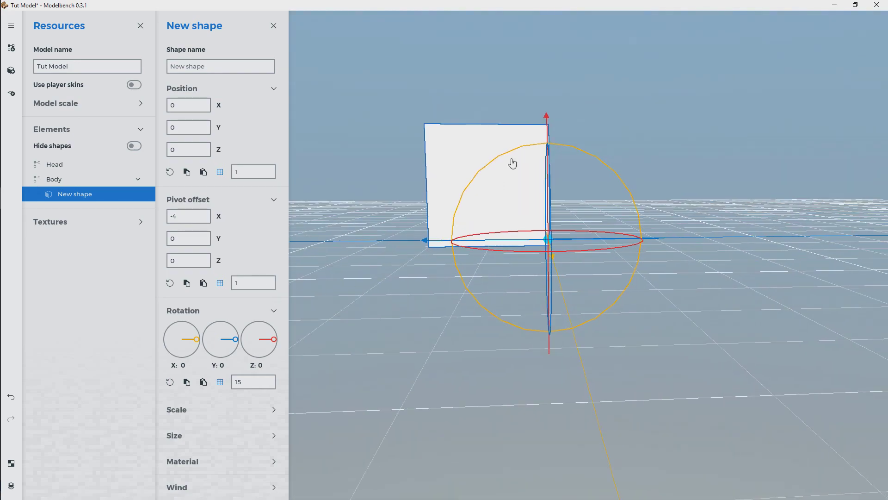
drag(587, 152, 574, 173)
Set the same shape's Y pivot offset to -4 and test the pivot by rotating the shape about X
drag(222, 240, 182, 241)
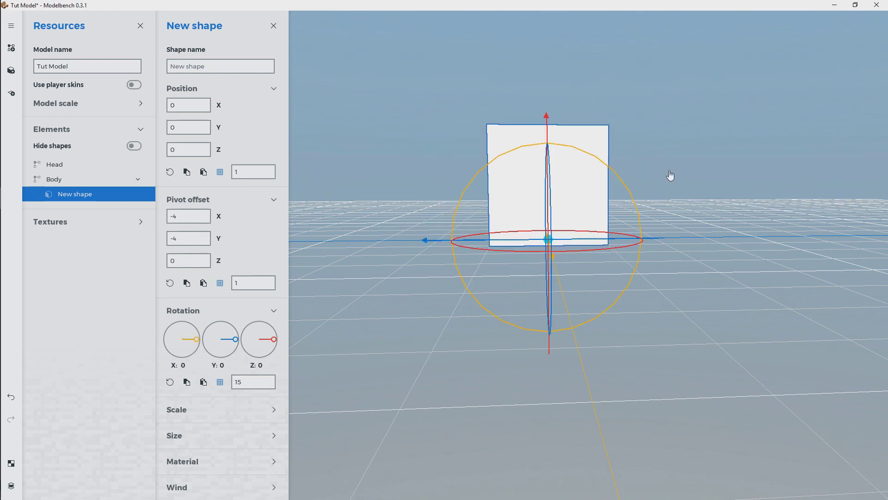
mouse_move(669, 173)
mouse_down()
mouse_move(553, 178)
mouse_move(601, 222)
mouse_move(666, 170)
mouse_up()
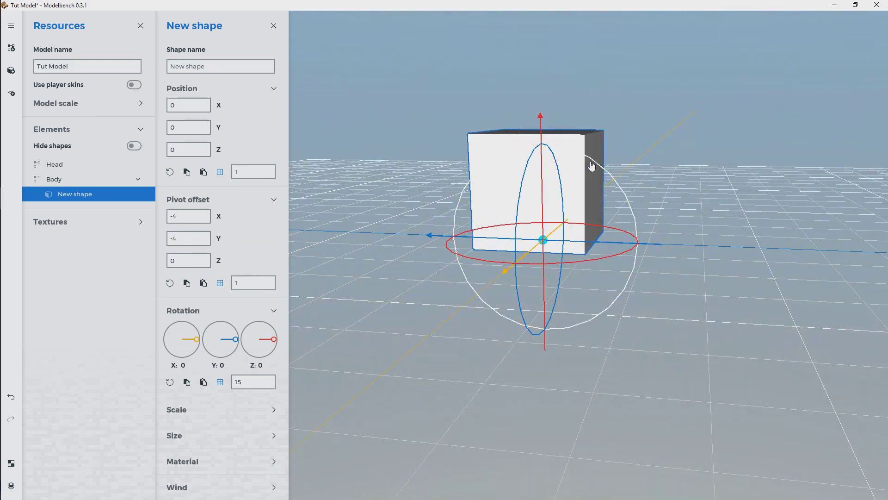
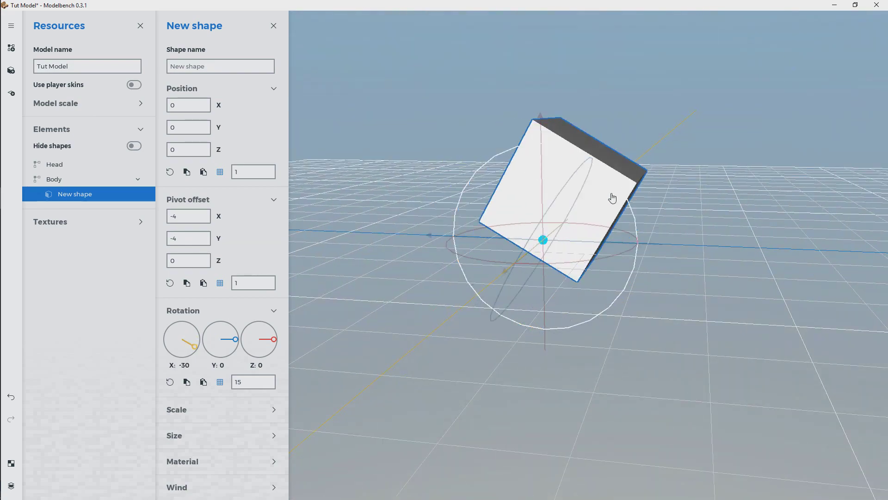
drag(656, 177, 537, 188)
Set the scale of the cube shape inside Body to 0.5 on X and 1.5 on Z
click(270, 415)
scroll(281, 463, down, 2)
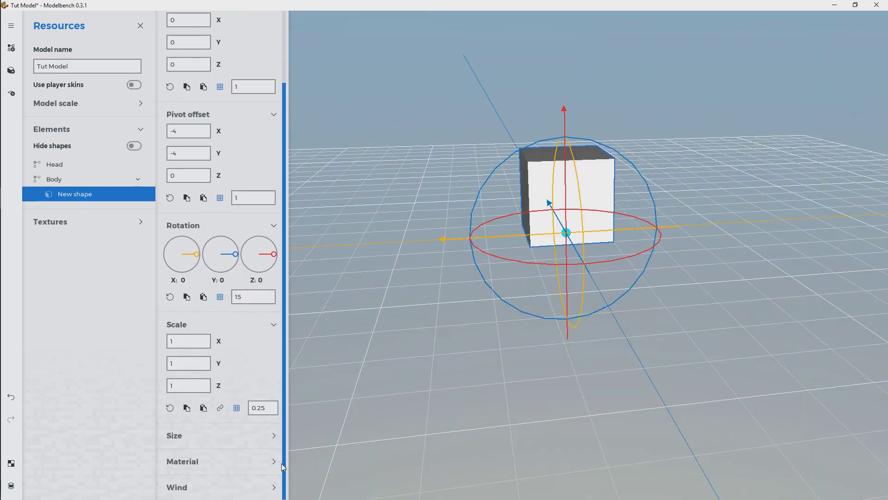
click(254, 325)
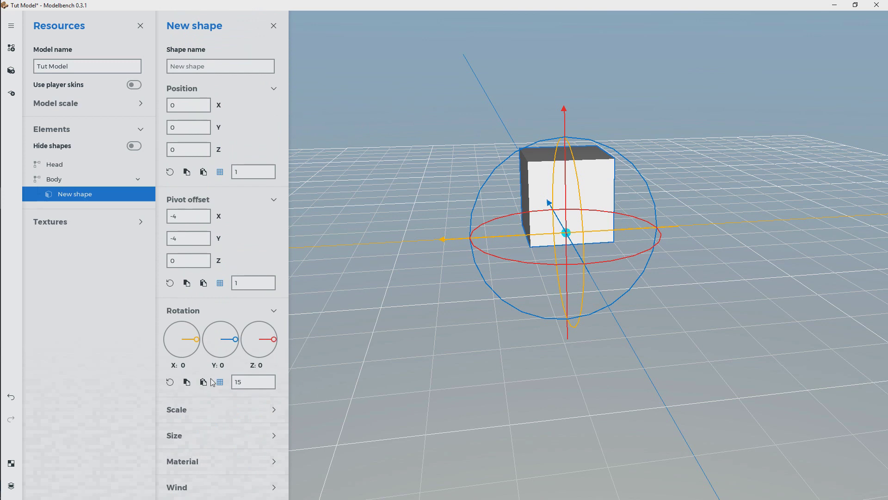
click(277, 414)
drag(283, 349, 292, 423)
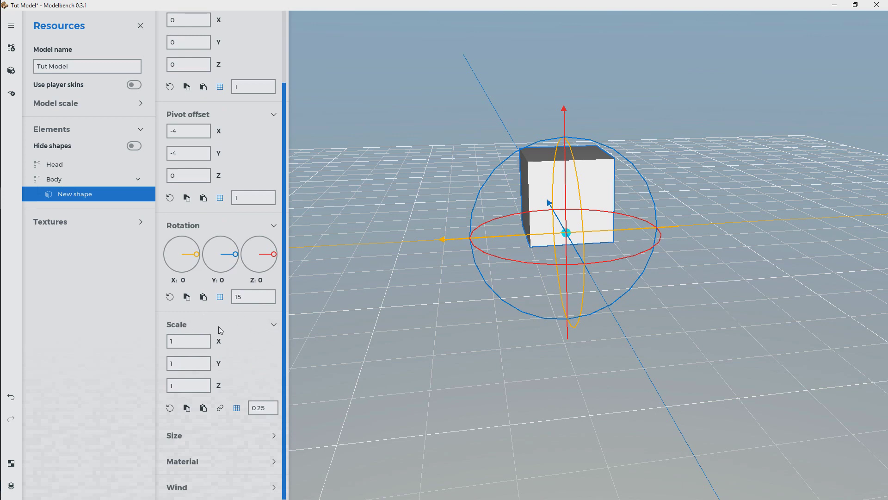
drag(305, 327, 286, 329)
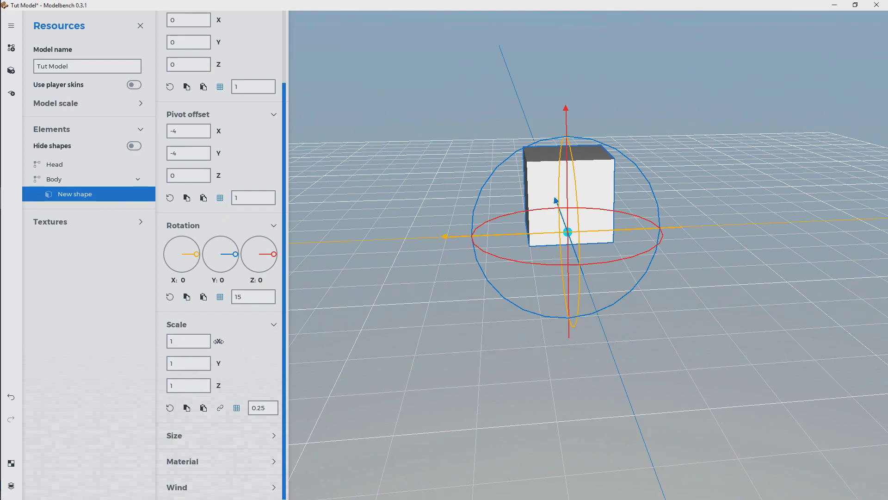
drag(214, 341, 206, 342)
drag(406, 149, 511, 132)
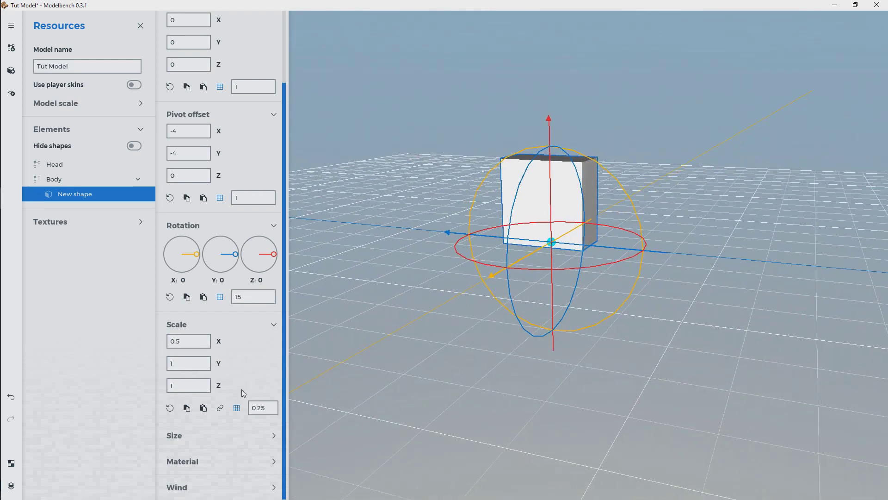
drag(221, 363, 229, 386)
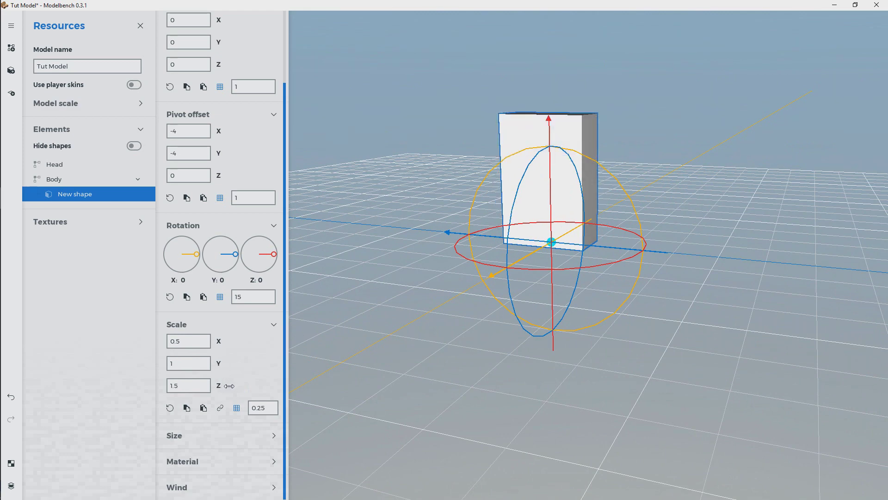
Add a cube shape inside the Head part and expand Head in the elements
drag(699, 127, 764, 134)
middle_drag(666, 114, 663, 116)
click(73, 167)
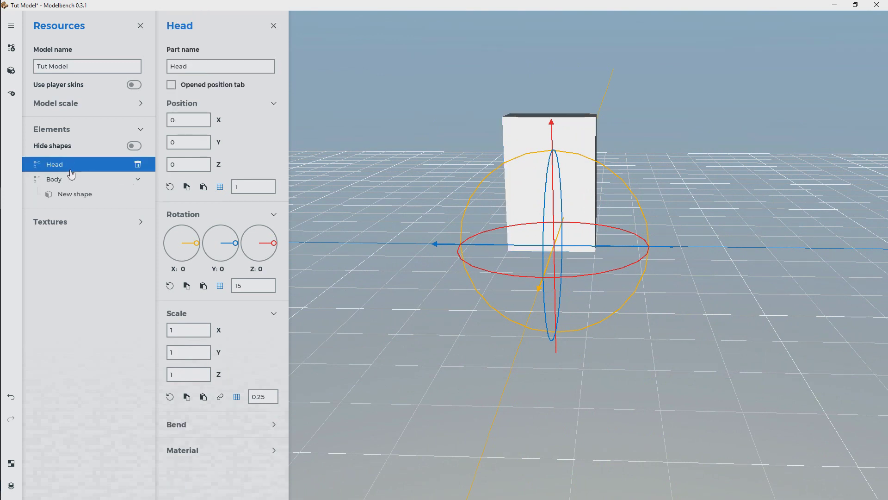
click(20, 68)
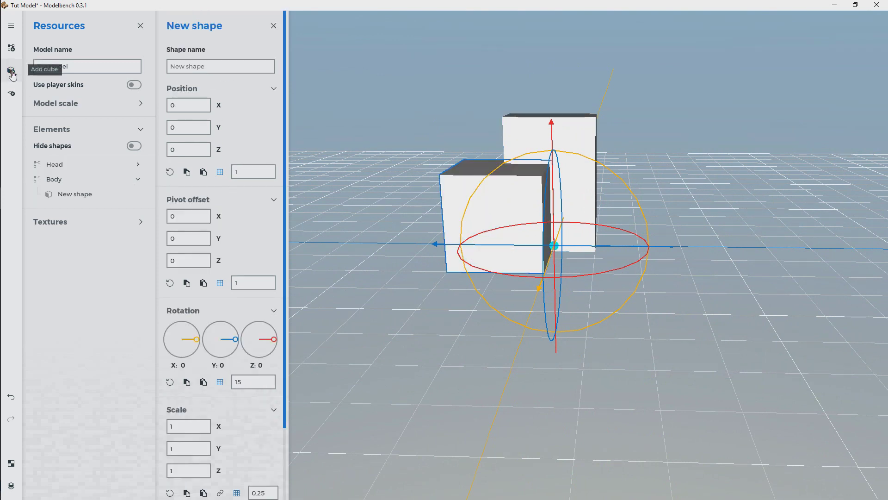
click(66, 168)
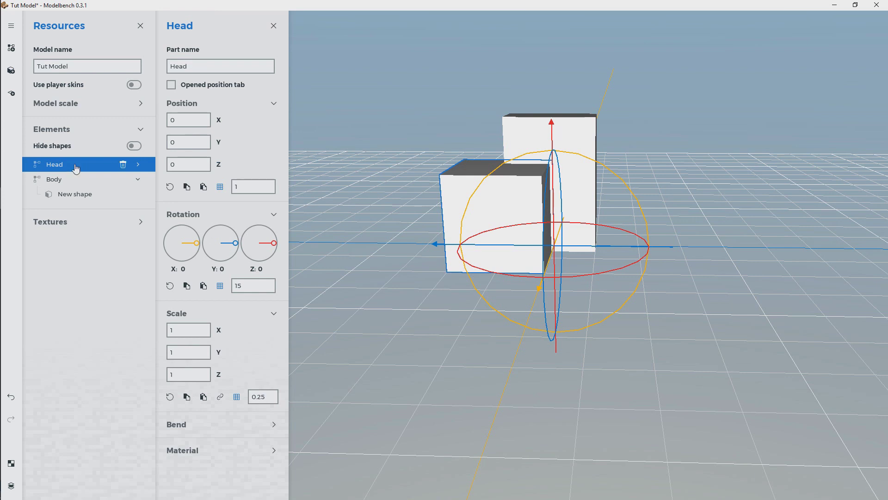
click(138, 165)
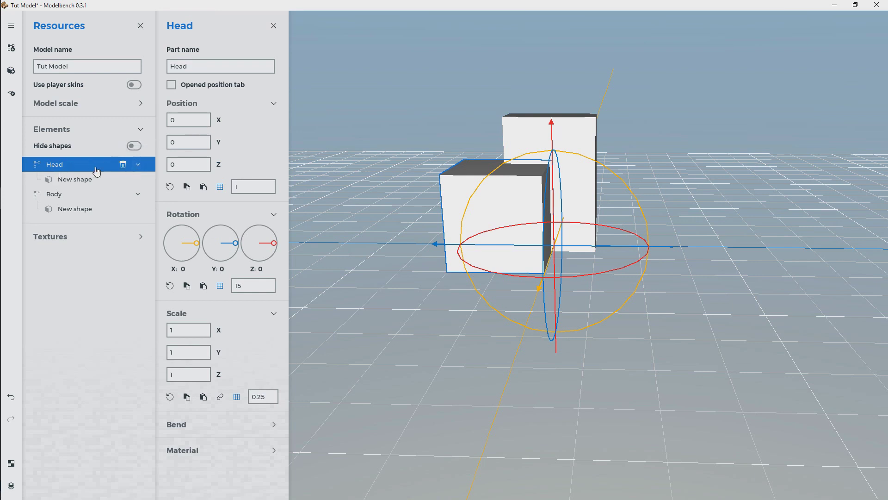
Move the Head part up to a Z position of 12, level with the top of the body
click(70, 180)
click(61, 165)
drag(556, 137, 560, 6)
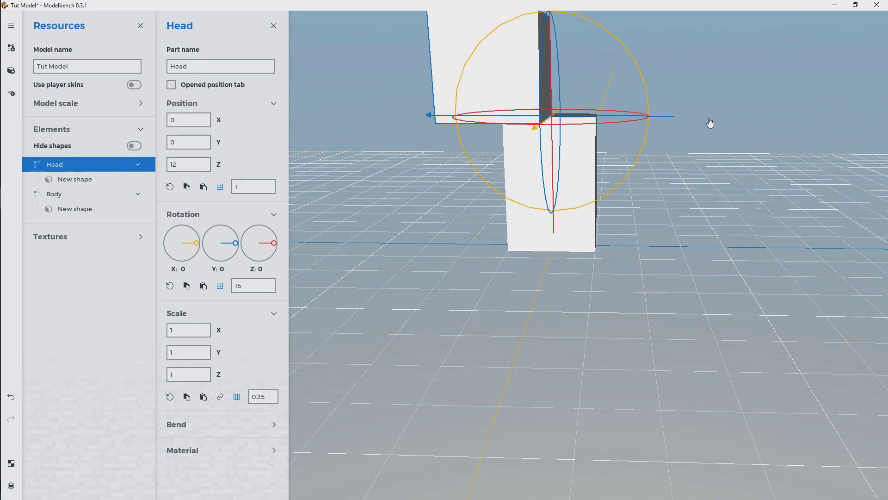
drag(710, 123, 692, 214)
middle_drag(692, 214, 718, 226)
drag(717, 226, 623, 254)
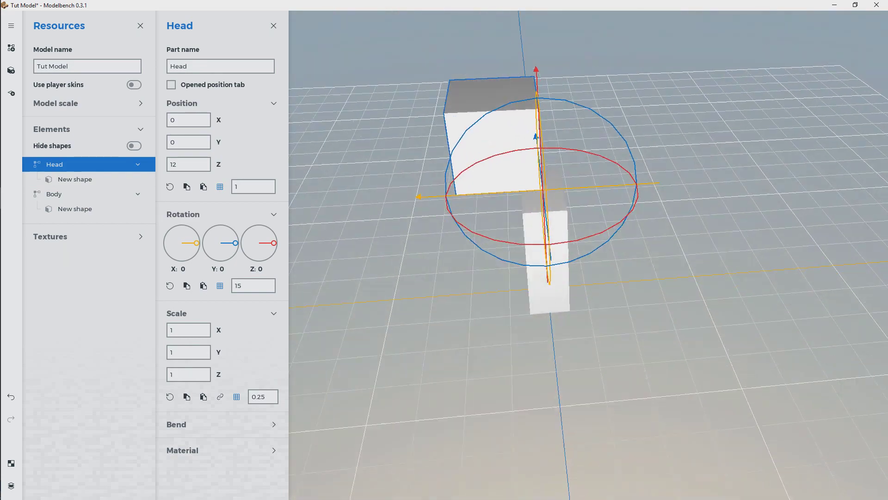
Rename the cube shape inside Head as HeadShape1 and the cube shape inside Body as BodyShape1
click(65, 181)
click(224, 69)
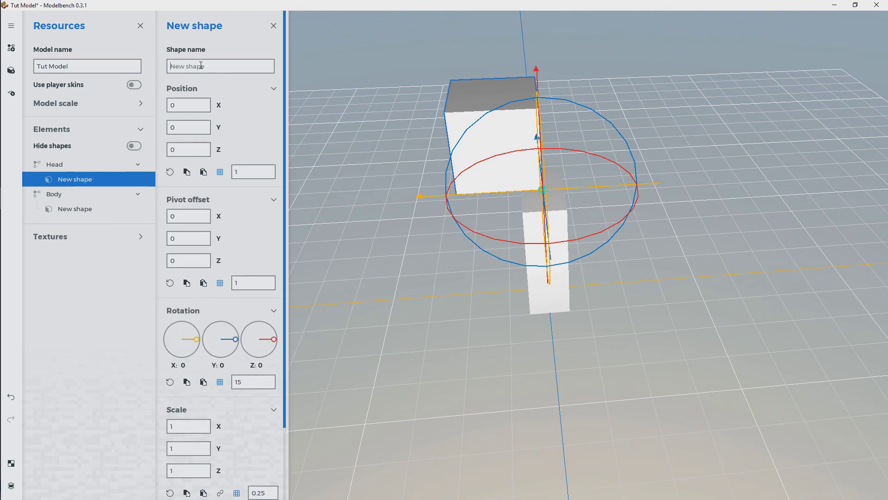
text(Head)
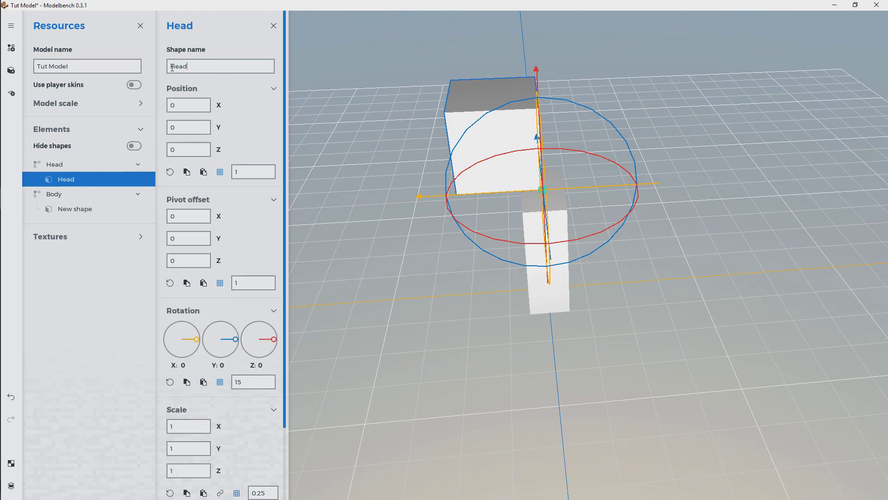
text(Shape1)
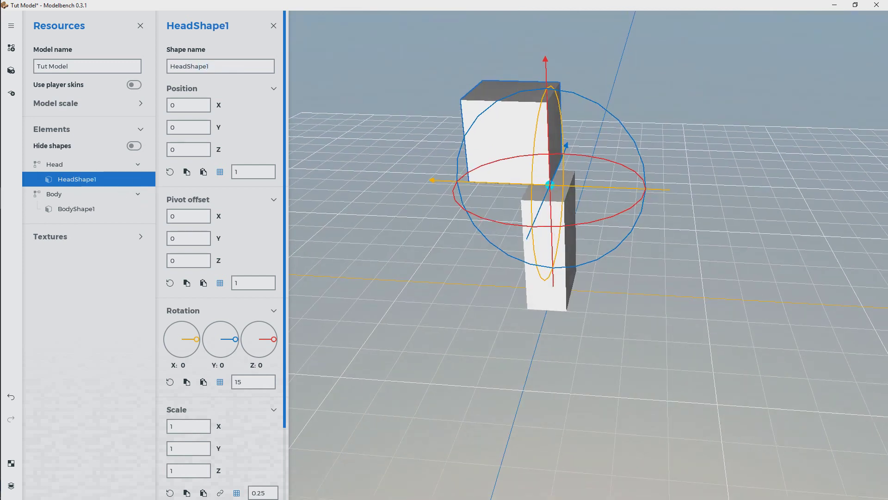
Set the pivot offset of HeadShape1 to -4 on X and -4 on Y so the head is centred over the body
middle_drag(417, 199, 379, 198)
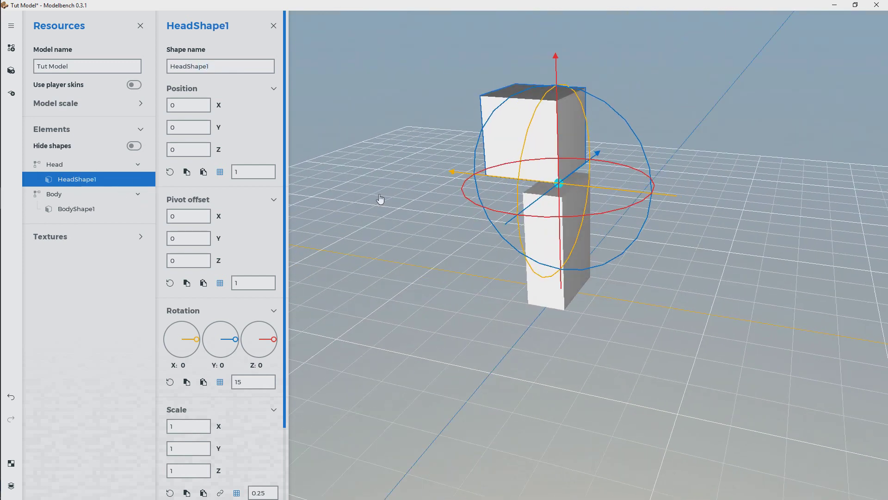
drag(217, 218, 180, 240)
drag(343, 227, 396, 209)
middle_drag(397, 209, 580, 286)
right_drag(580, 285, 551, 310)
key(s)
drag(579, 285, 548, 301)
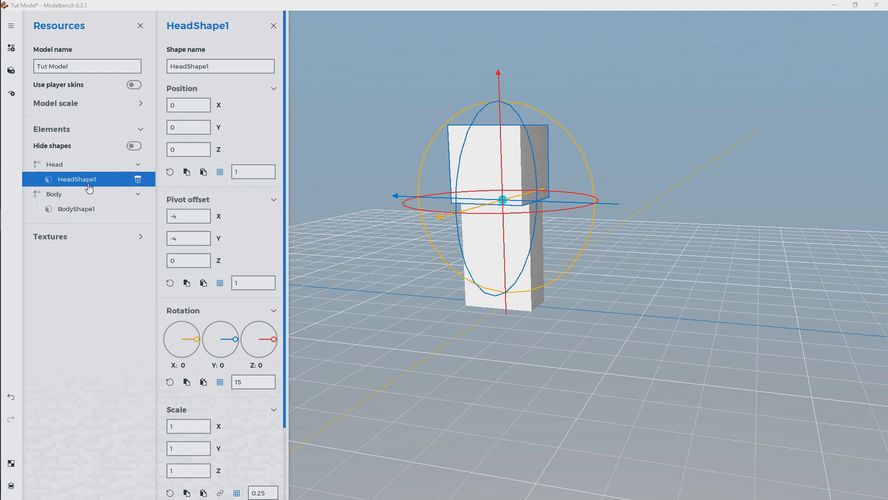
Add a new part inside Body and name it Left Arm
click(64, 196)
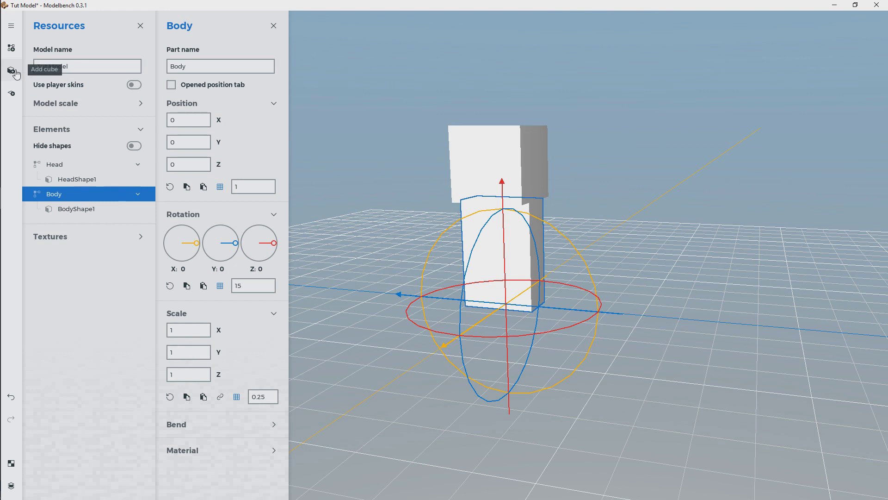
click(12, 48)
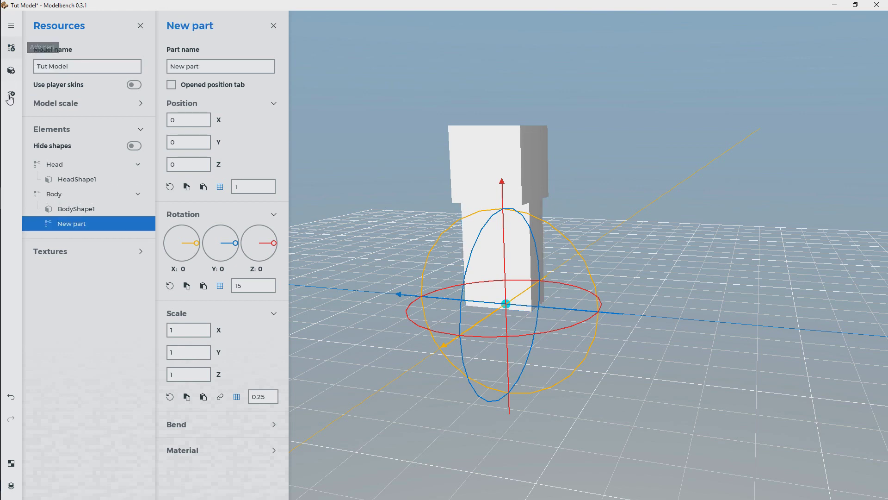
click(213, 65)
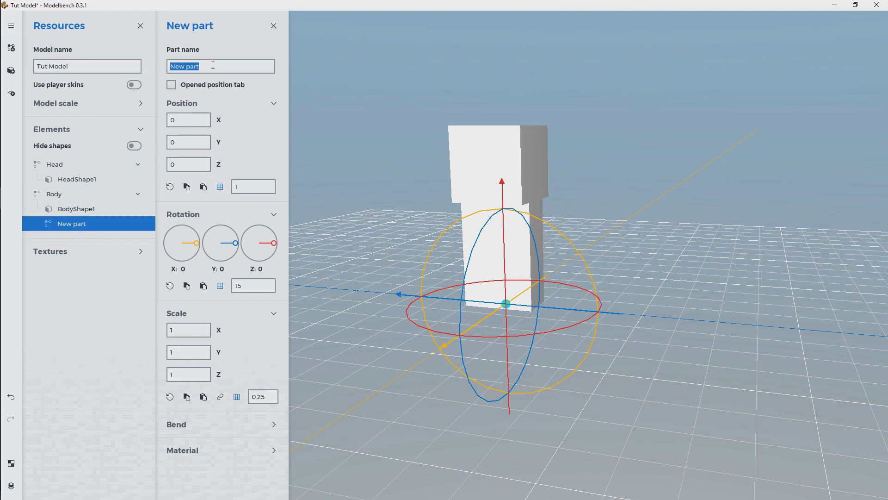
text(Left Arm)
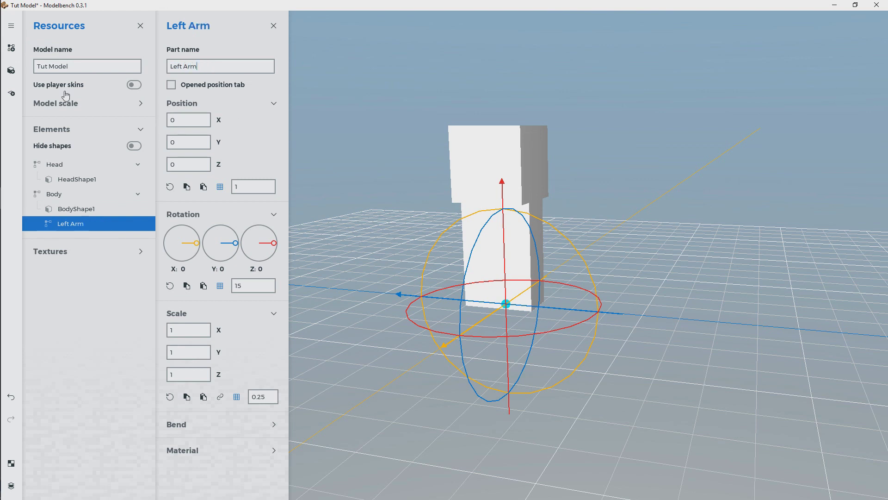
Add a cube shape inside the Left Arm part and name it LeftArmShape1
click(11, 72)
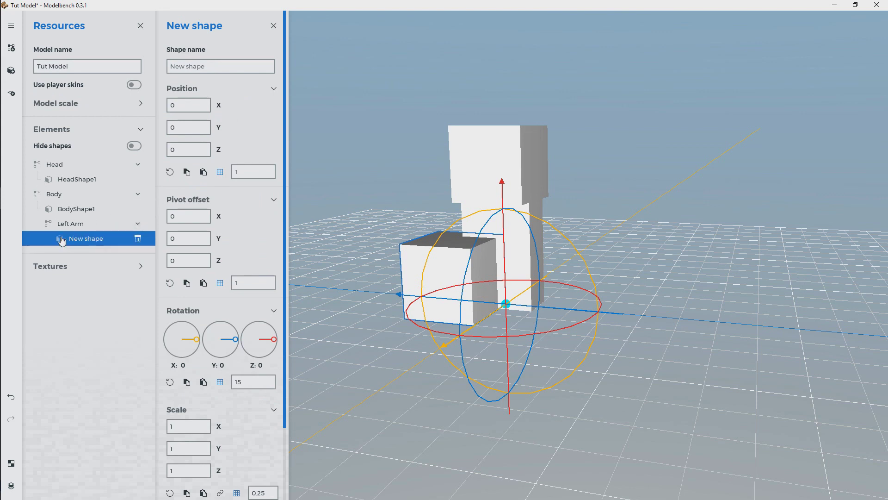
click(217, 67)
text(LeftArmShapoe)
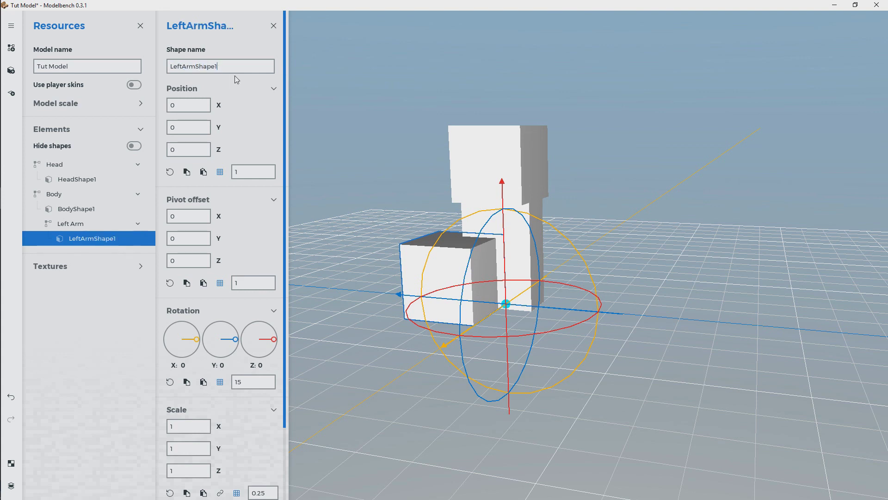
Move LeftArmShape1 to a Y position of -12 and set its X pivot offset to -4
middle_drag(591, 222, 603, 217)
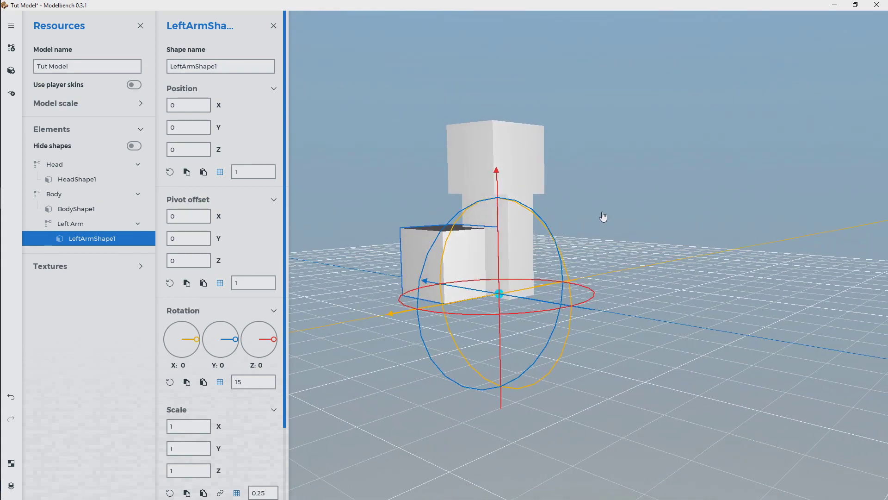
drag(530, 297, 600, 319)
mouse_move(515, 115)
mouse_down()
mouse_move(597, 96)
mouse_move(498, 111)
mouse_up()
middle_drag(546, 79, 548, 106)
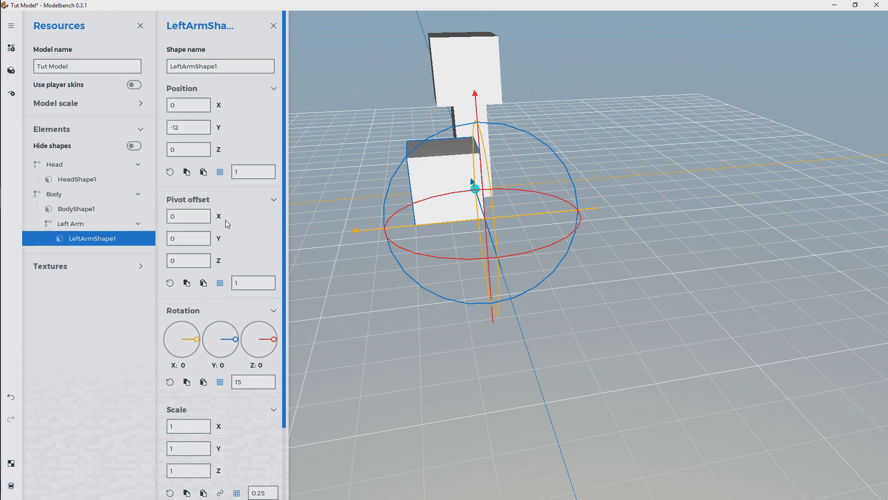
drag(217, 218, 186, 219)
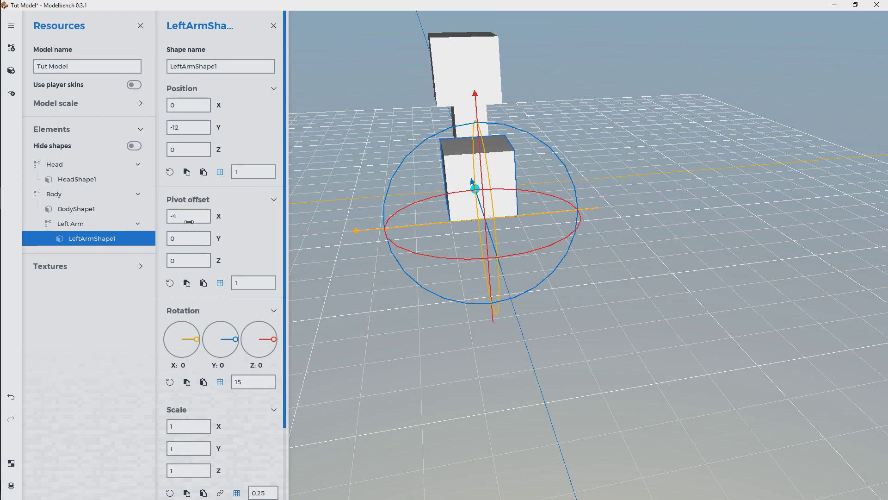
drag(309, 166, 409, 110)
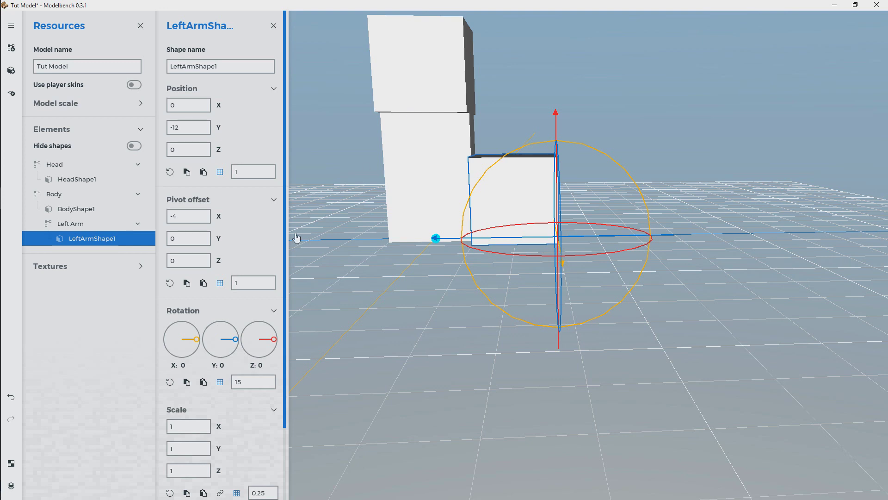
Import the image AnxiousCynic Skin.png into the model's textures
click(141, 266)
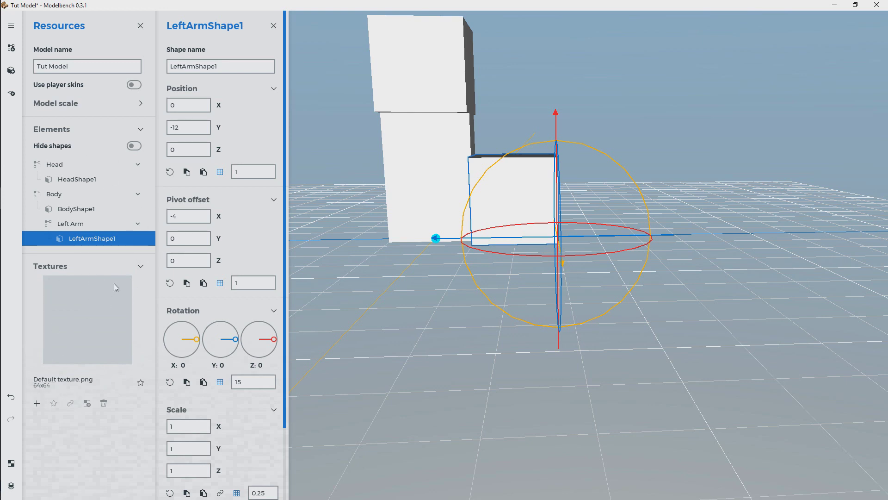
click(36, 402)
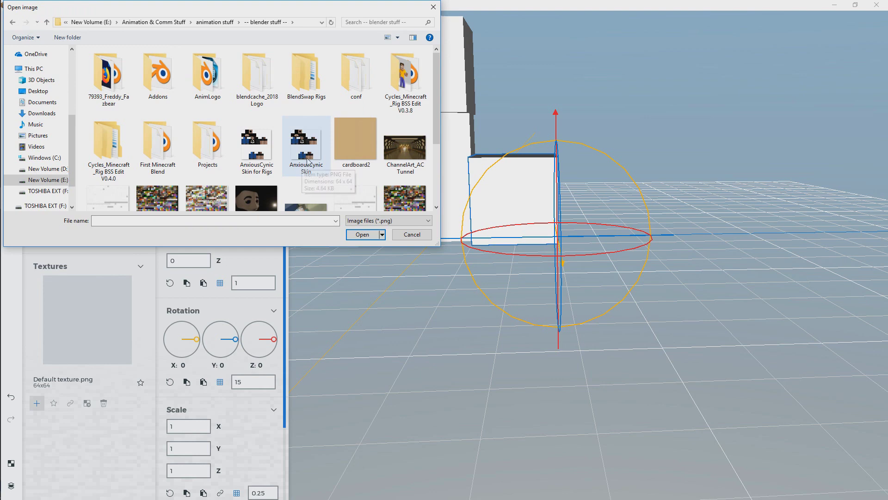
click(305, 147)
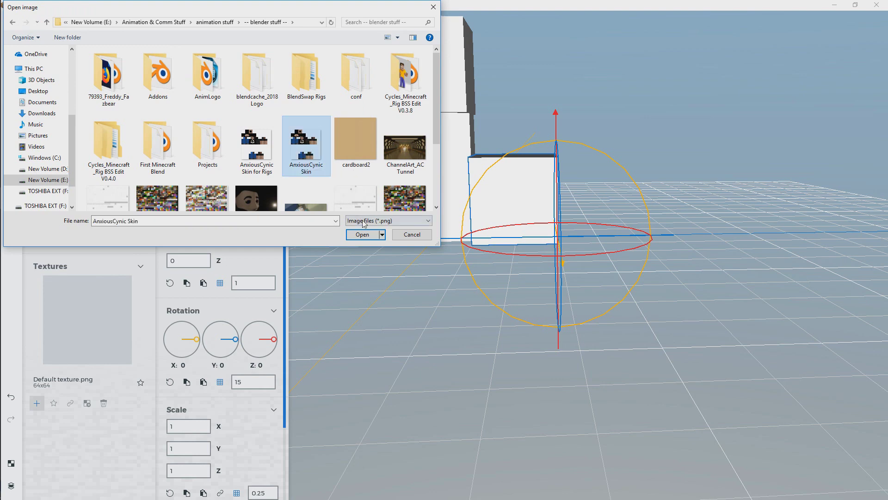
click(367, 236)
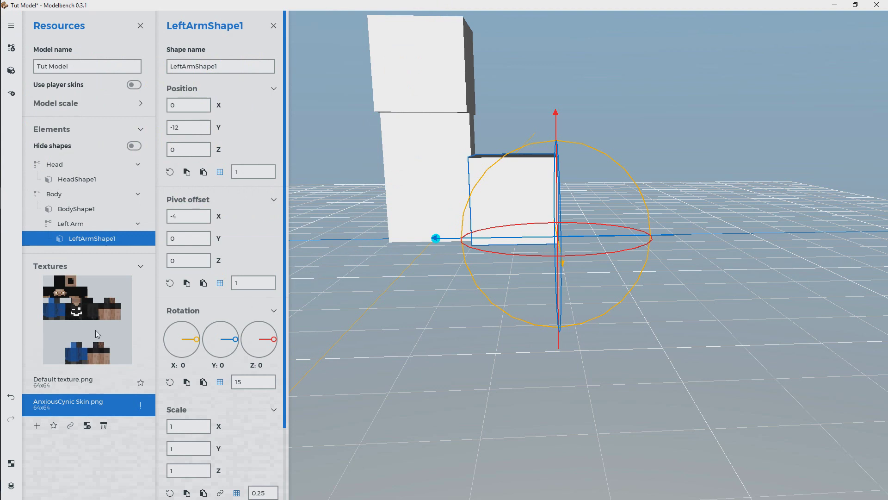
click(141, 267)
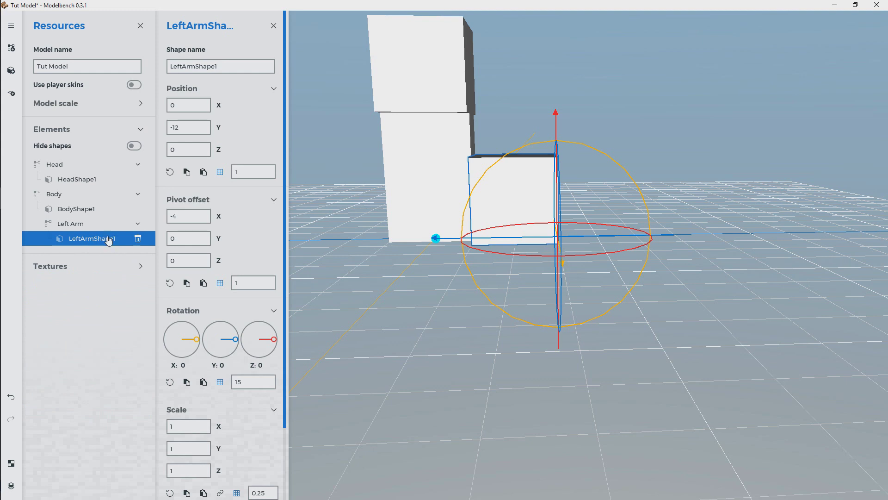
Assign the AnxiousCynic Skin.png texture to LeftArmShape1 in its material settings
scroll(281, 204, down, 3)
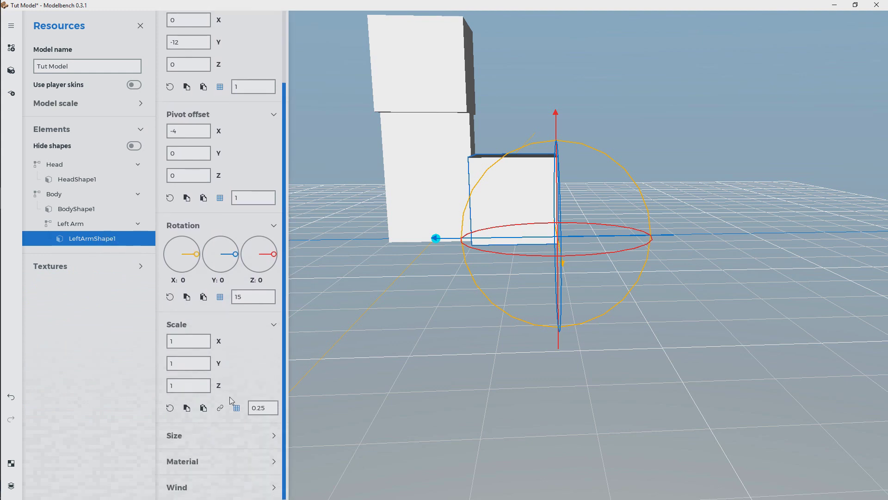
click(279, 461)
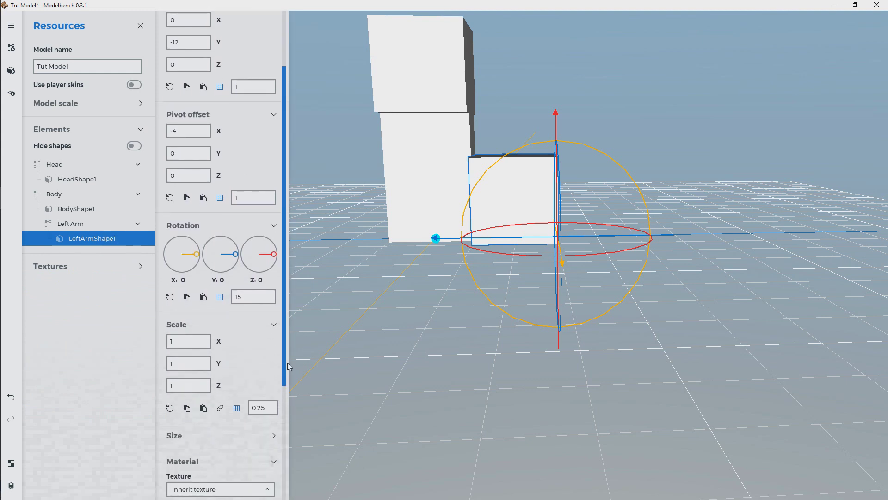
scroll(273, 407, down, 6)
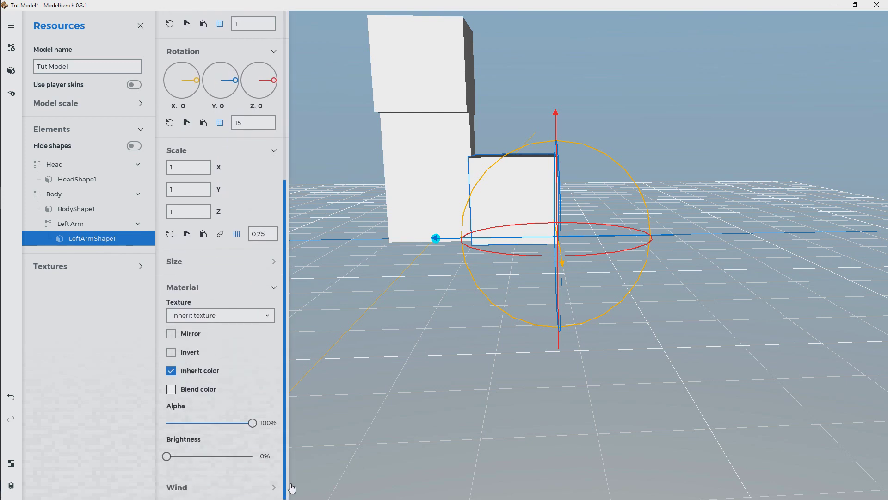
click(202, 319)
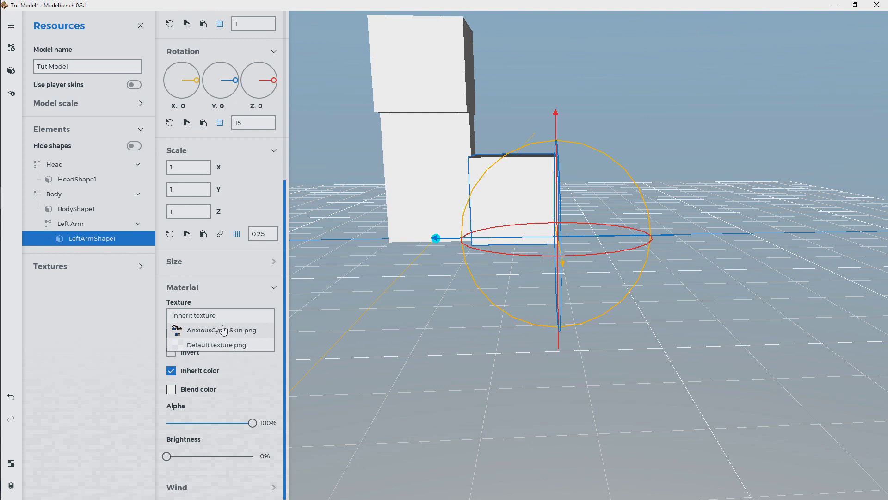
click(222, 330)
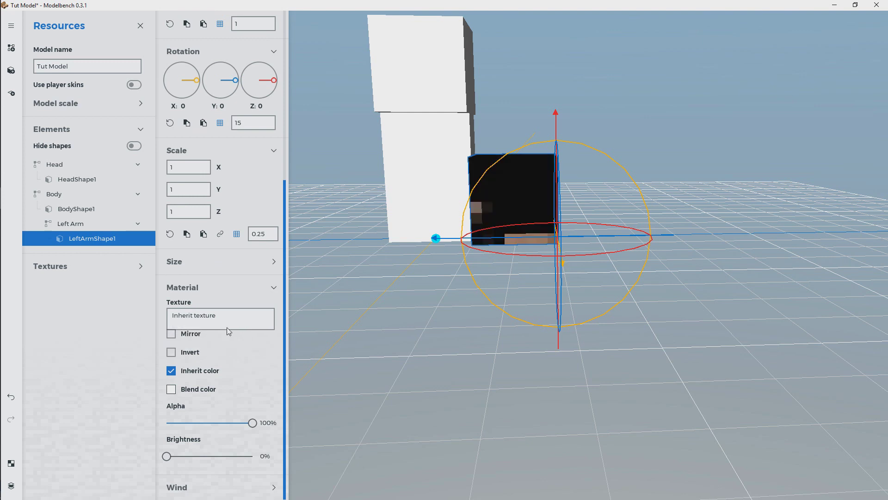
Open the texture mapping editor for LeftArmShape1, with its unwrapped faces laid over the skin
middle_drag(490, 264, 467, 266)
drag(468, 266, 366, 277)
middle_drag(398, 268, 405, 233)
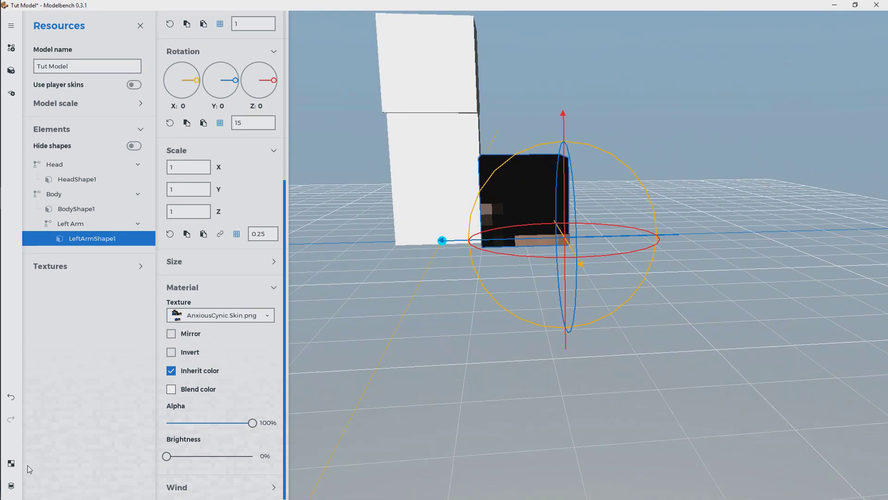
click(11, 463)
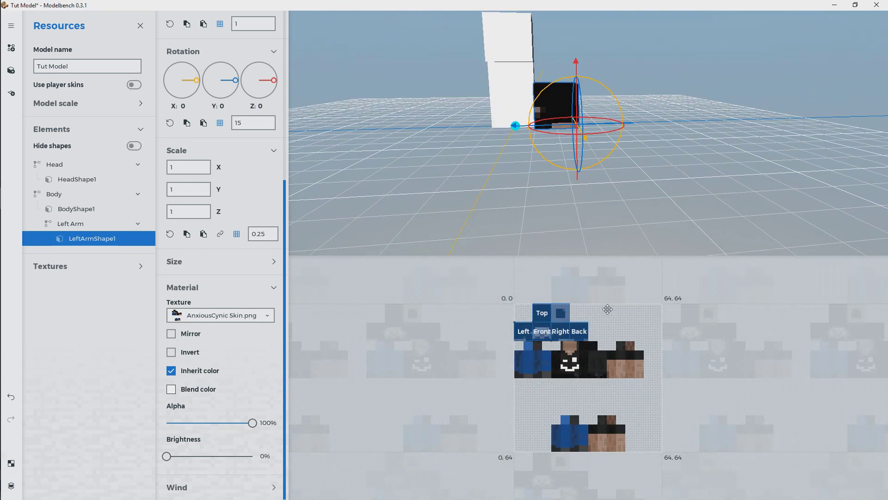
drag(623, 359, 576, 324)
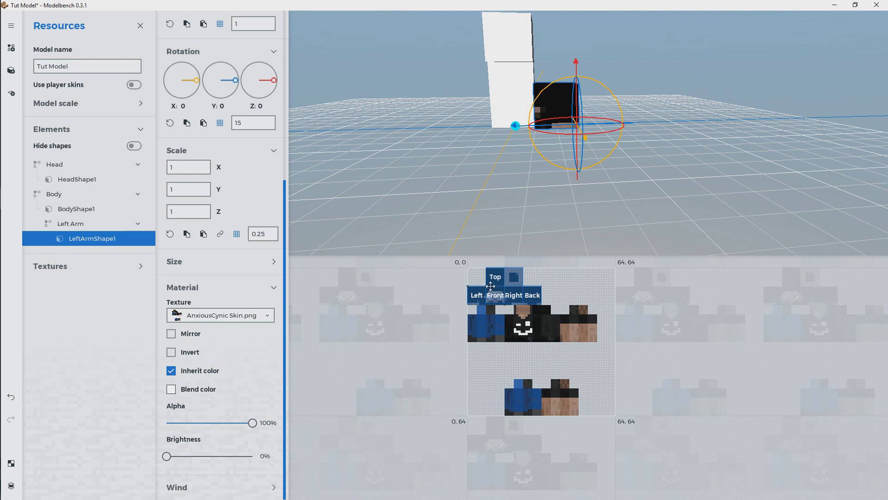
scroll(491, 286, up, 4)
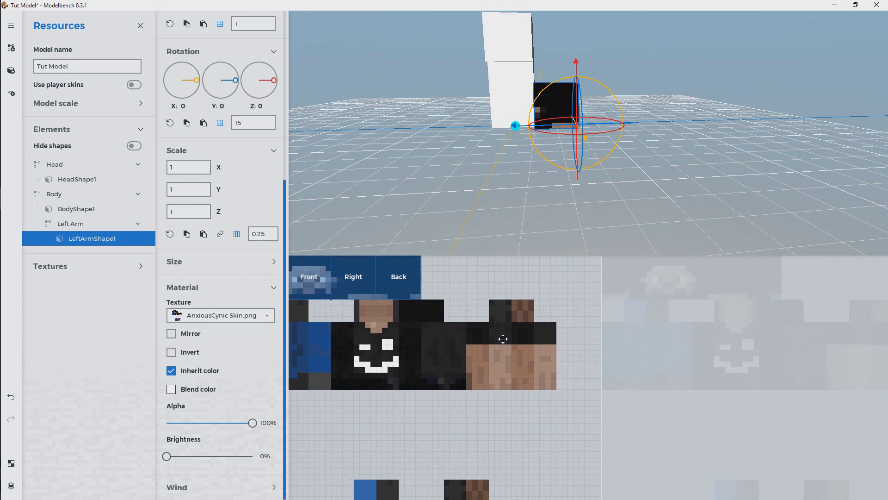
drag(503, 339, 617, 405)
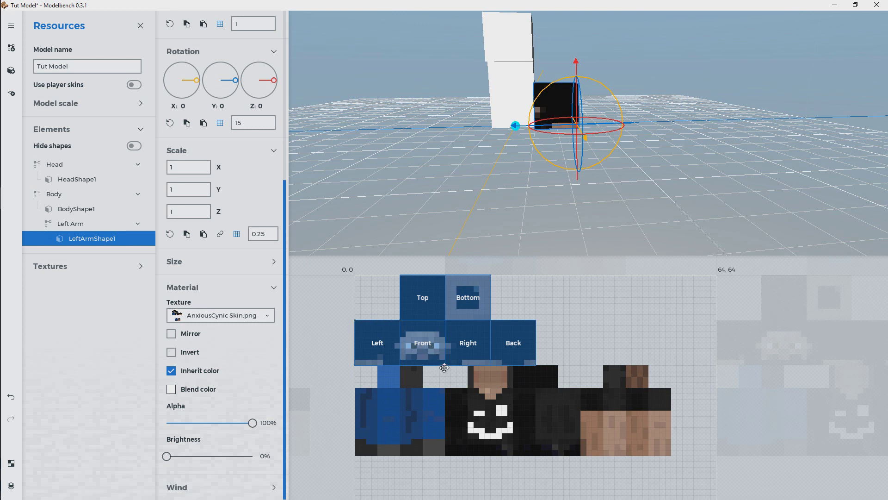
scroll(444, 363, up, 4)
drag(401, 393, 746, 443)
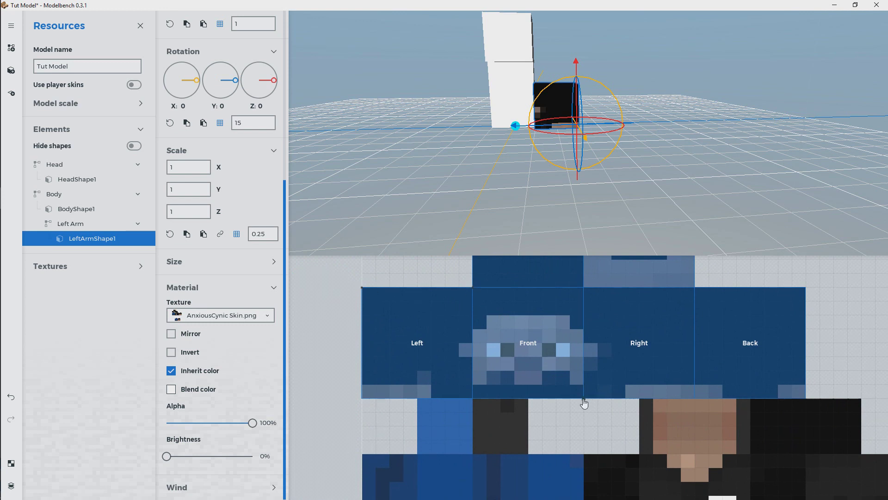
Shift the unwrapped face layout of LeftArmShape1 down over the skin and shrink its faces
drag(474, 292, 454, 377)
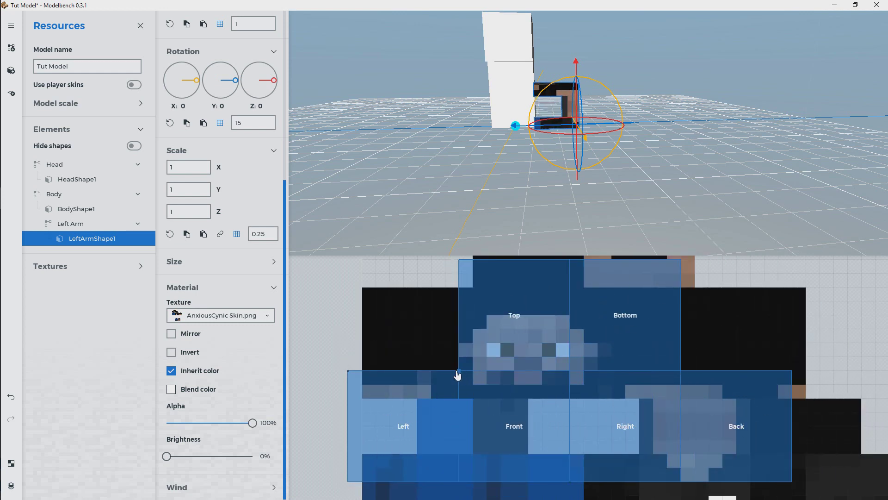
drag(572, 485, 494, 426)
drag(348, 375, 383, 385)
Reduce the depth of LeftArmShape1's unwrapped faces and move the layout over the arm area of the skin
drag(717, 327, 643, 291)
scroll(623, 296, down, 1)
drag(740, 391, 625, 323)
scroll(625, 322, down, 3)
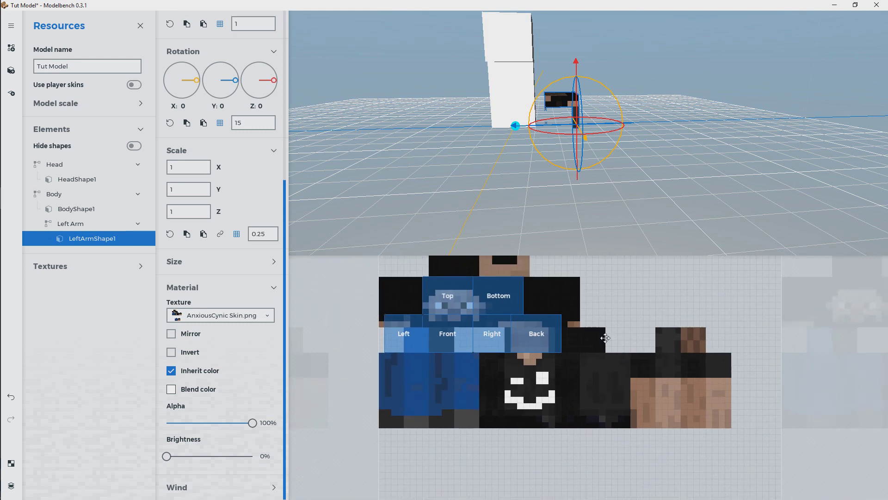
drag(357, 290, 575, 327)
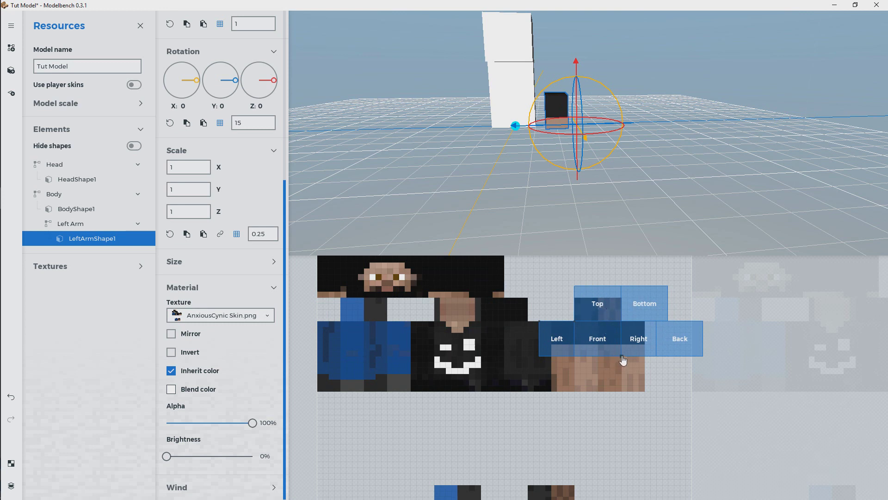
Resize LeftArmShape1's unwrapped faces to match the arm area of the skin exactly and check the textured arm from several angles
drag(623, 360, 600, 397)
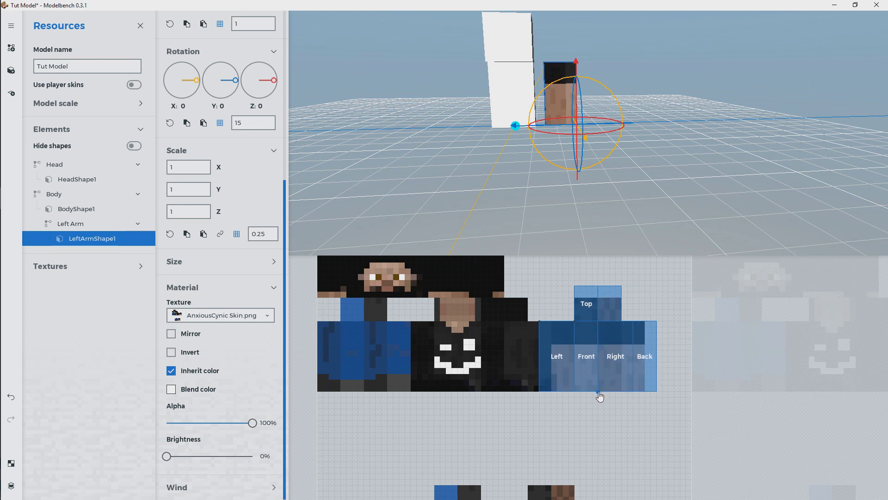
drag(541, 326, 549, 327)
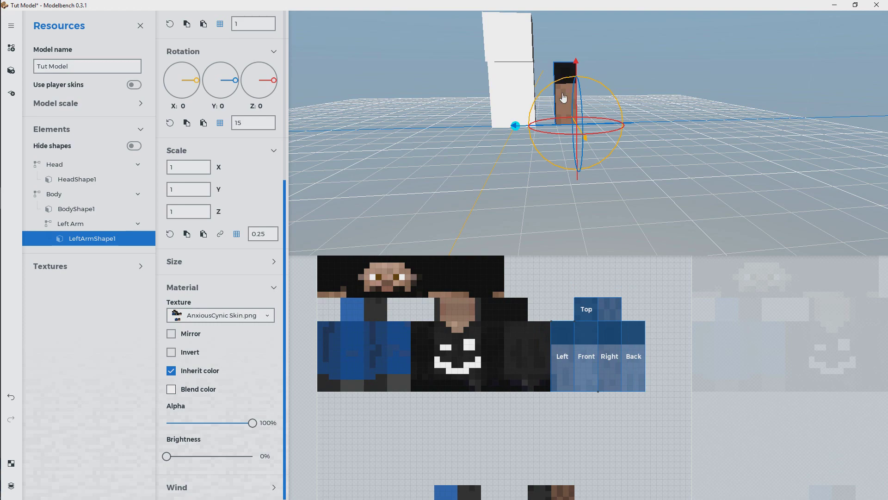
drag(681, 138, 647, 148)
middle_drag(676, 134, 674, 129)
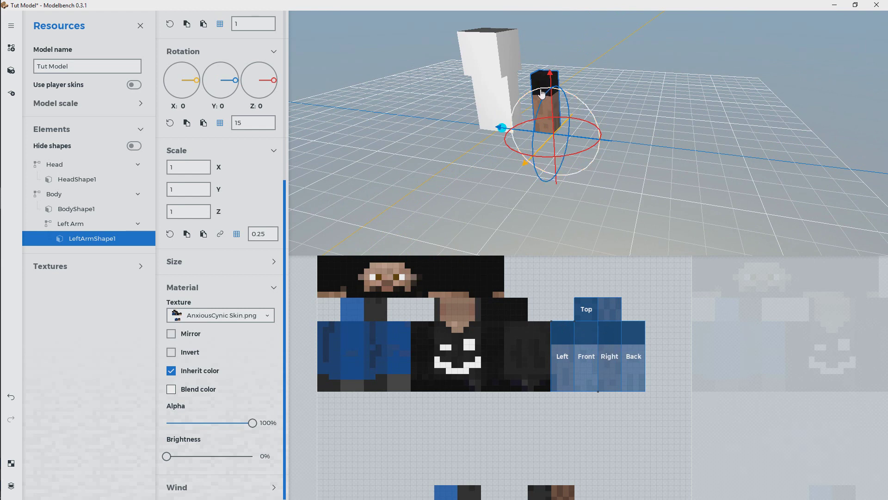
scroll(620, 135, up, 5)
middle_drag(624, 137, 635, 104)
drag(624, 137, 603, 146)
middle_drag(623, 137, 626, 133)
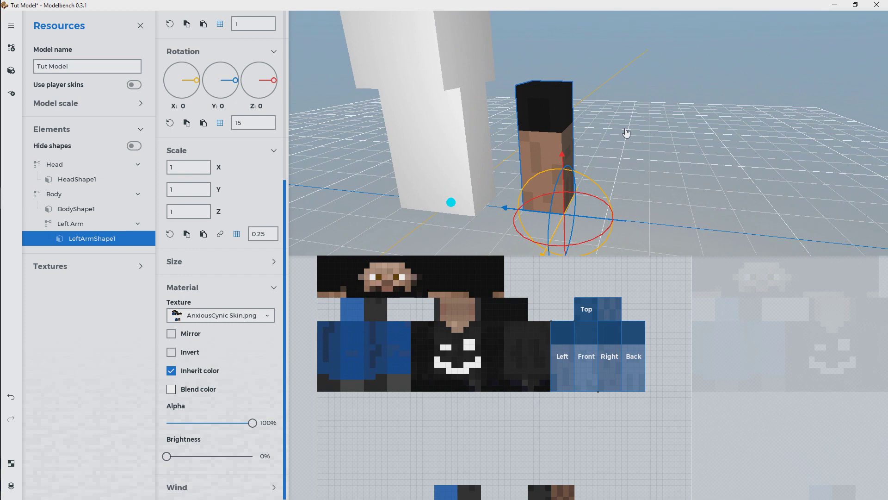
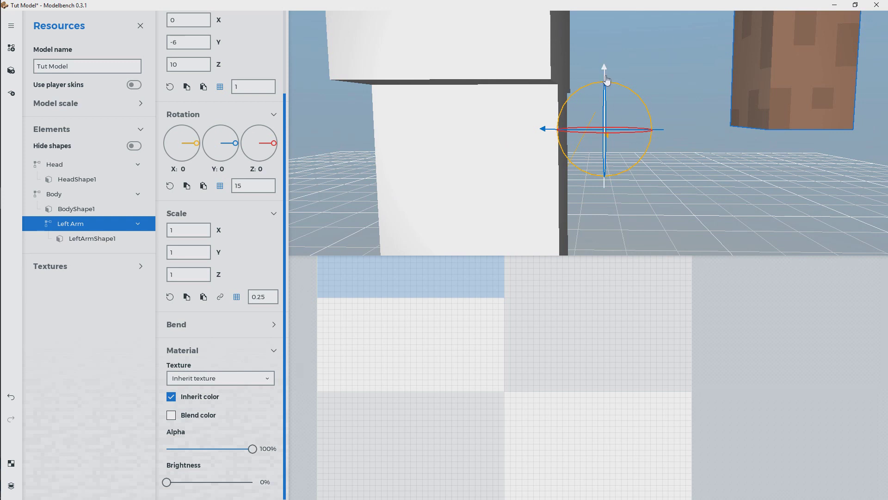
Raise the Left Arm part to a Z position of 11
drag(605, 89, 604, 52)
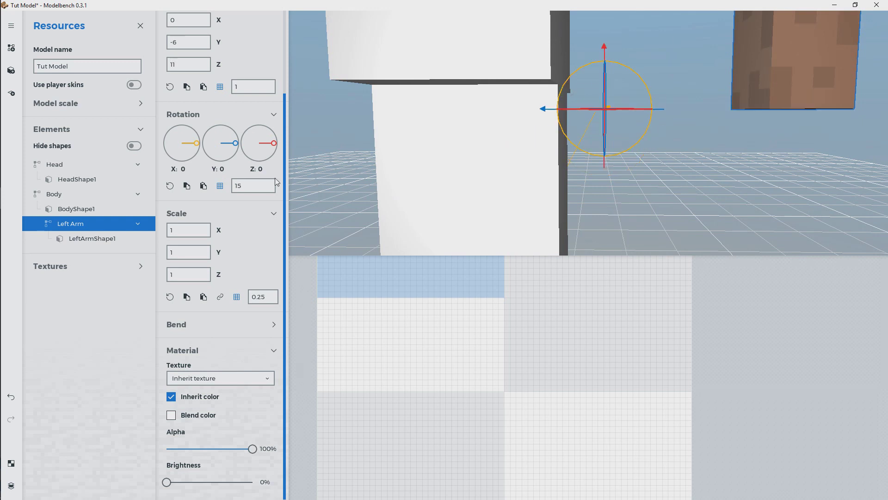
drag(284, 141, 275, 48)
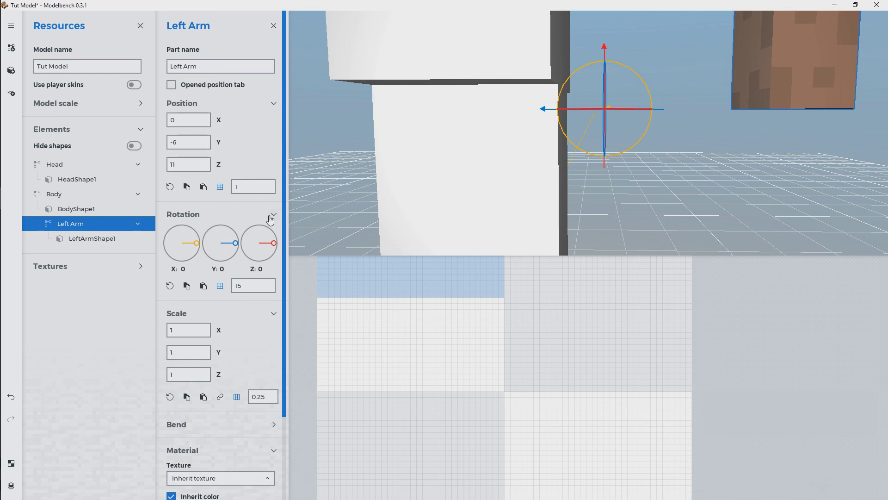
click(90, 238)
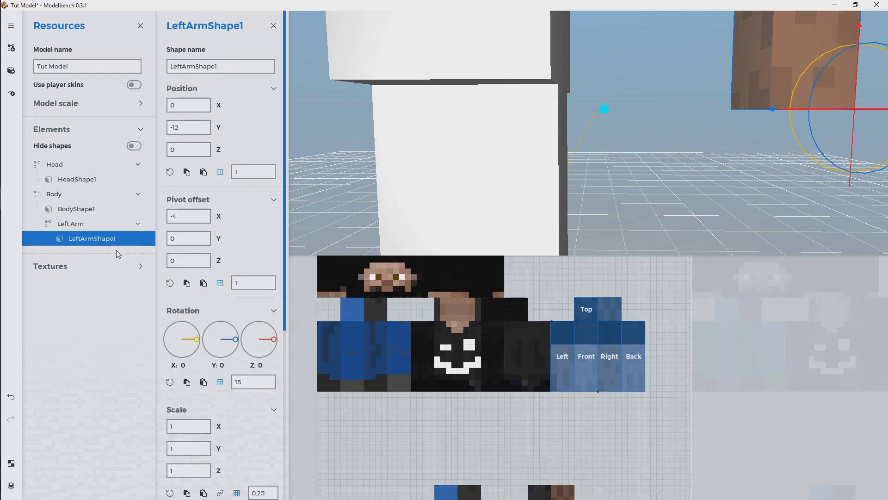
click(76, 225)
Set LeftArmShape1's X pivot offset to 0 and bring it beside the body at a Y position of -3
click(89, 238)
drag(648, 162, 640, 181)
scroll(638, 181, down, 4)
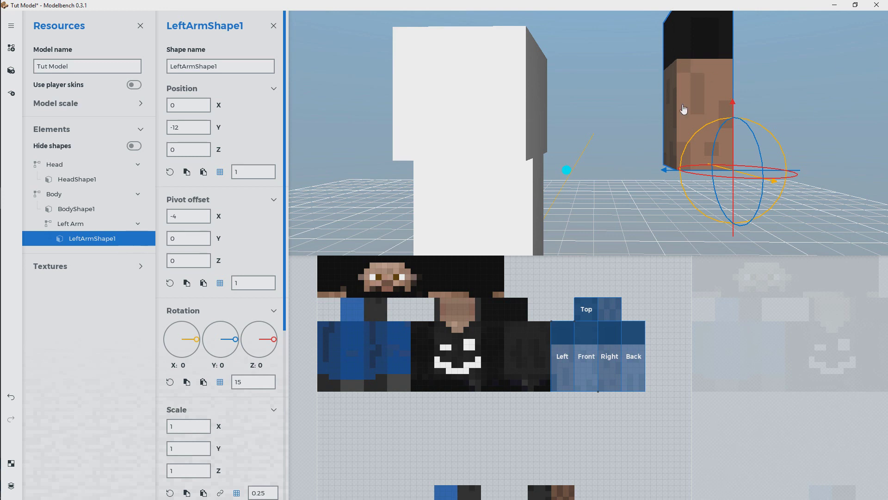
drag(605, 115, 599, 115)
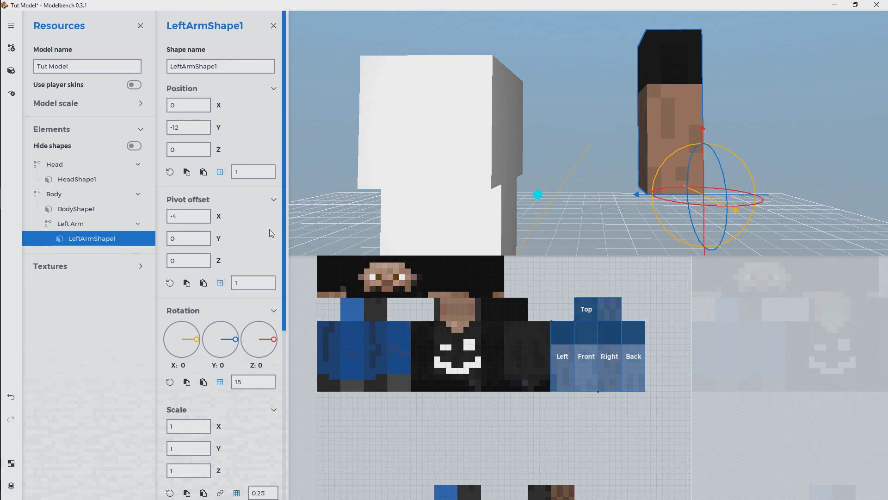
drag(221, 217, 218, 217)
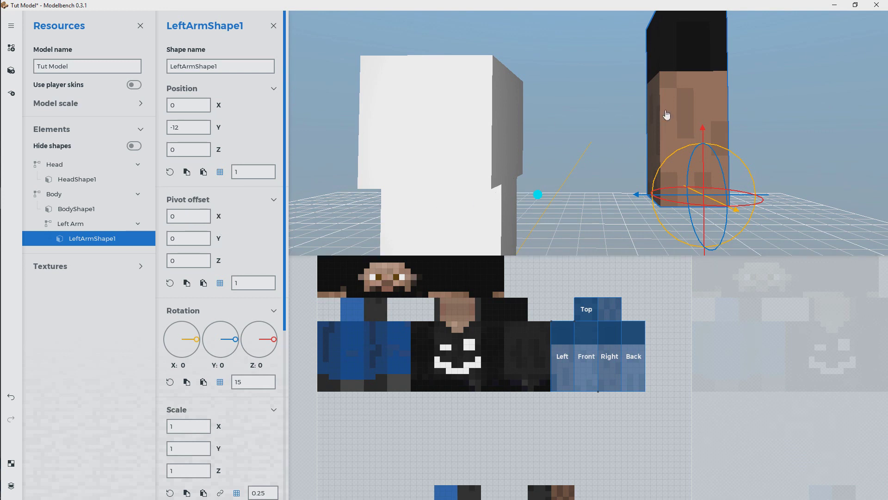
drag(676, 197, 556, 200)
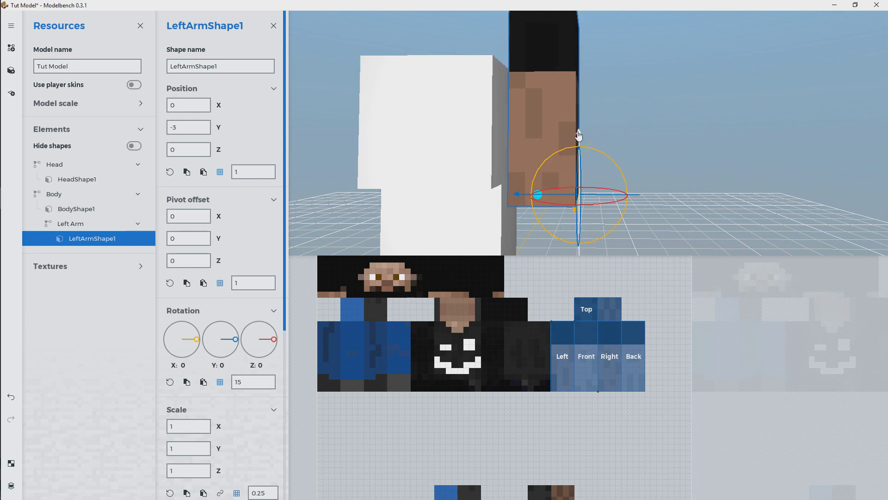
Lower LeftArmShape1 beside the body to a Z position of -11
drag(579, 135, 583, 232)
drag(593, 117, 619, 131)
middle_drag(620, 131, 596, 137)
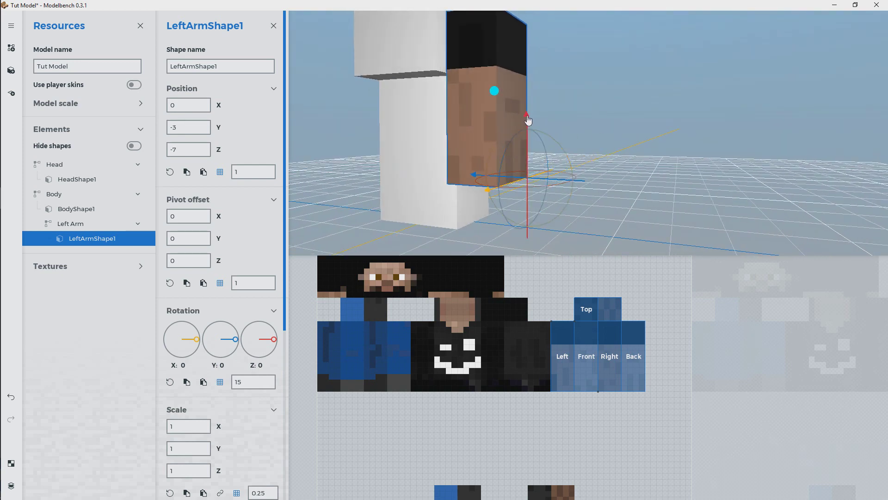
drag(530, 123, 537, 165)
middle_drag(548, 107, 520, 205)
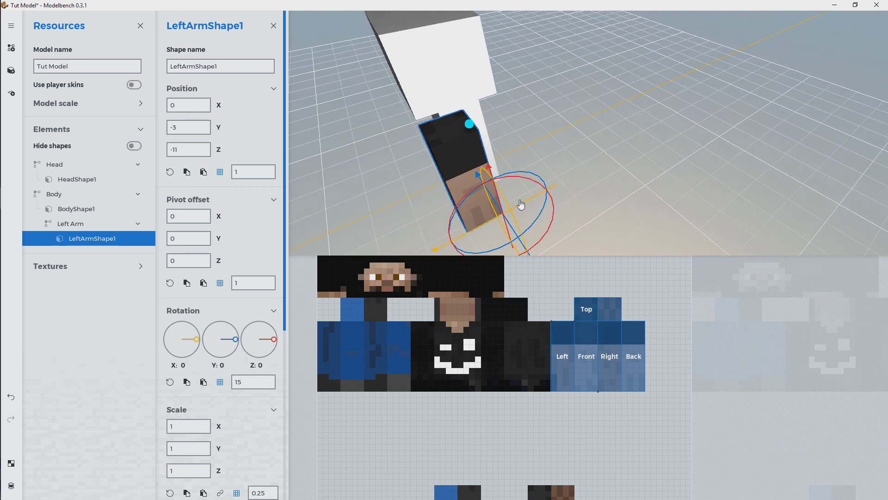
Move LeftArmShape1 to X -2 and Y -2 and check its alignment with the body and the part's pivot
drag(521, 205, 490, 139)
drag(610, 228, 597, 231)
right_drag(643, 129, 648, 142)
drag(644, 132, 643, 145)
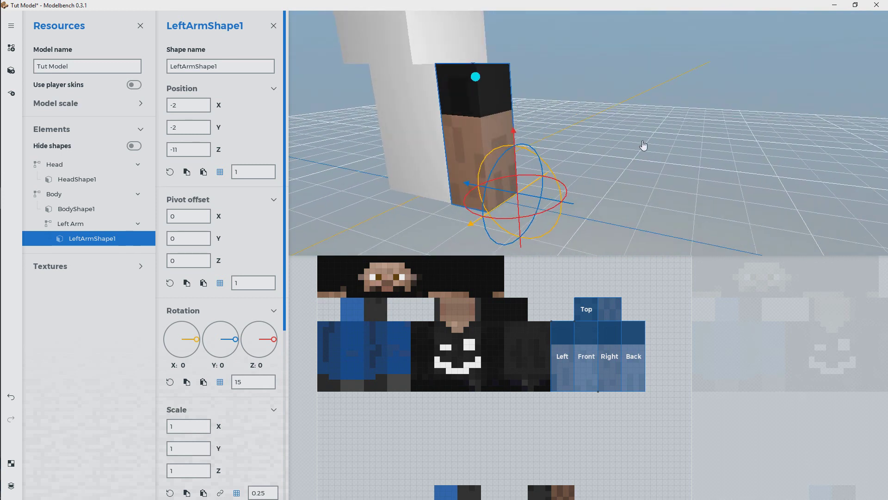
middle_drag(483, 196, 561, 173)
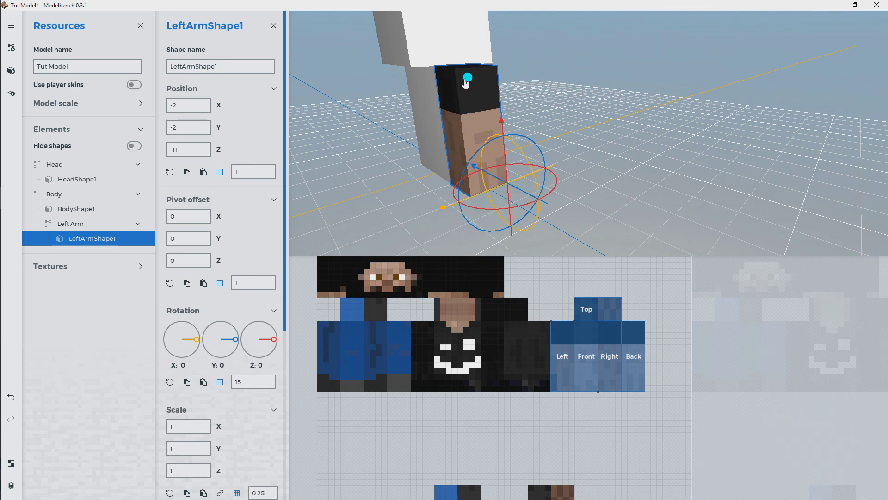
drag(534, 79, 617, 70)
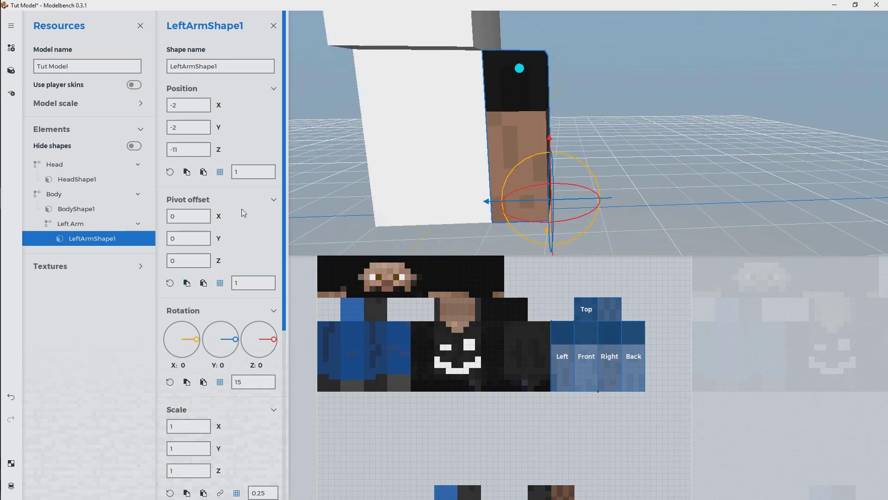
drag(556, 136, 512, 145)
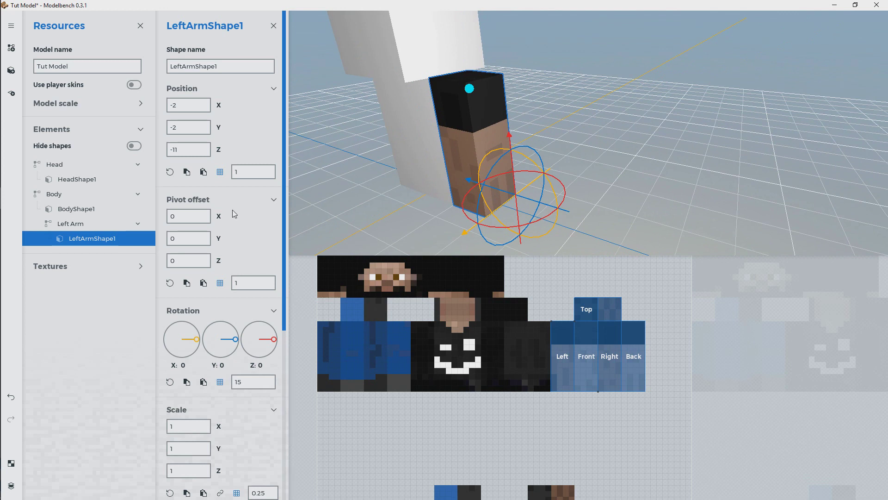
Give LeftArmShape1 X and Y pivot offsets of -2, X and Y positions of 0, and a Z rotation of 90
drag(226, 216, 201, 239)
drag(516, 140, 534, 154)
drag(549, 185, 638, 123)
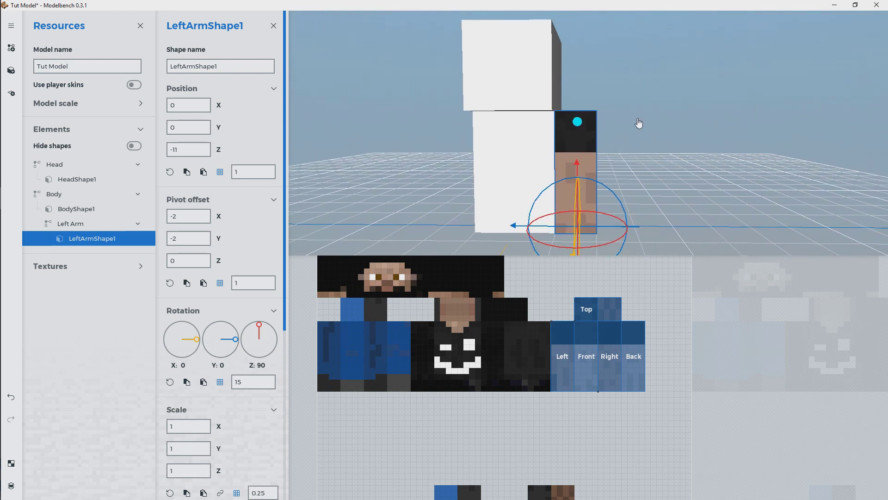
scroll(634, 123, down, 2)
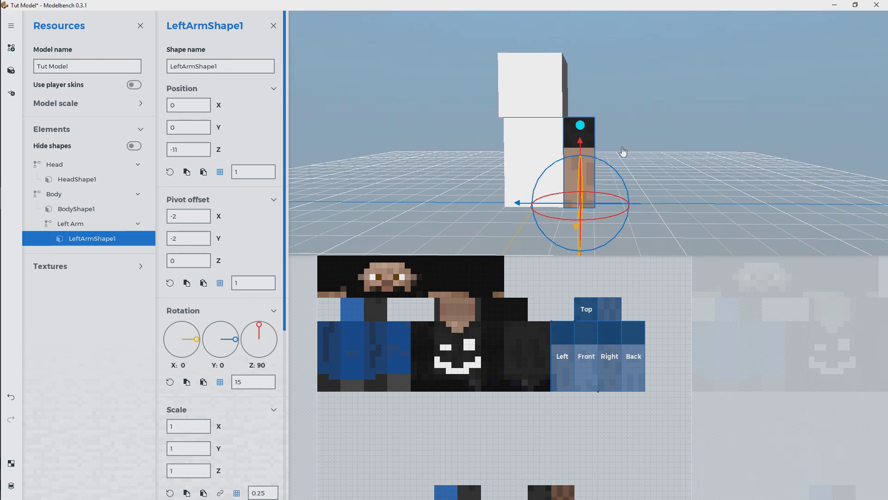
Assign the AnxiousCynic Skin.png texture to BodyShape1
click(533, 141)
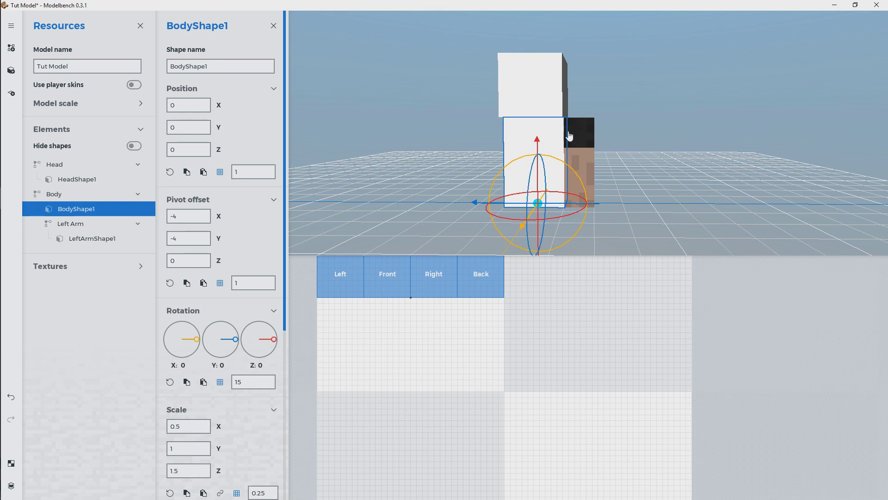
drag(555, 307, 593, 389)
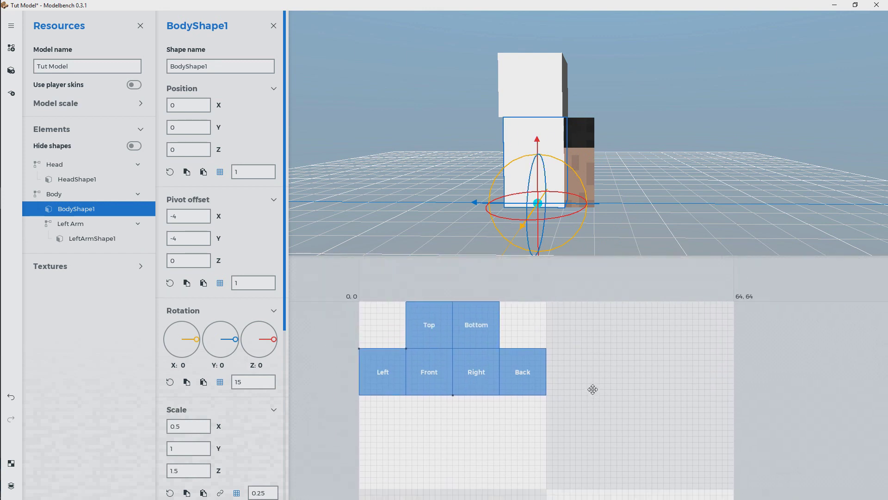
middle_drag(551, 146, 649, 134)
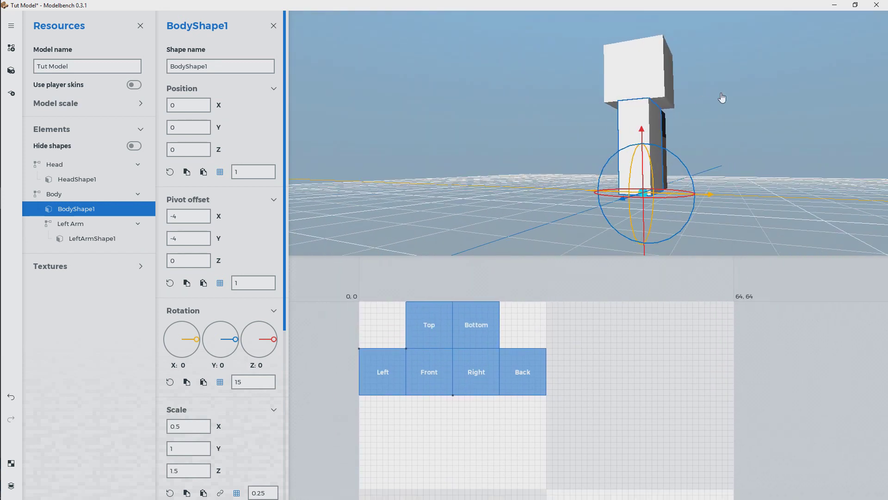
drag(722, 97, 643, 116)
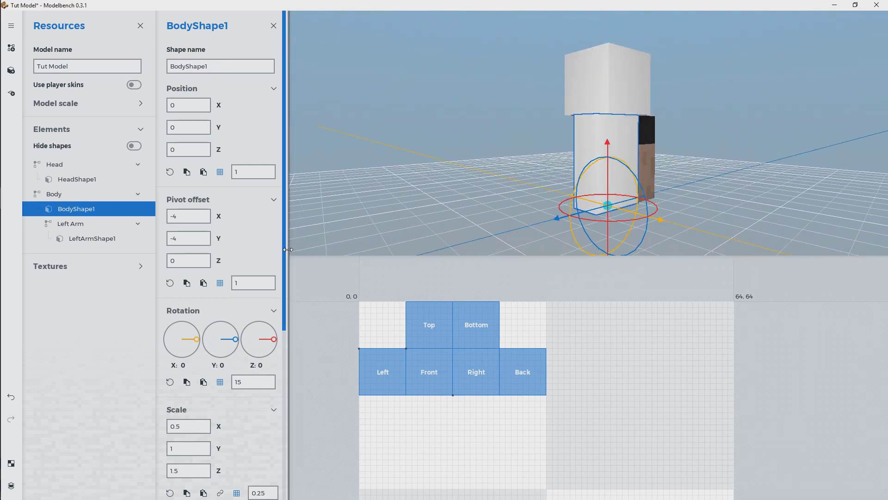
drag(285, 249, 302, 411)
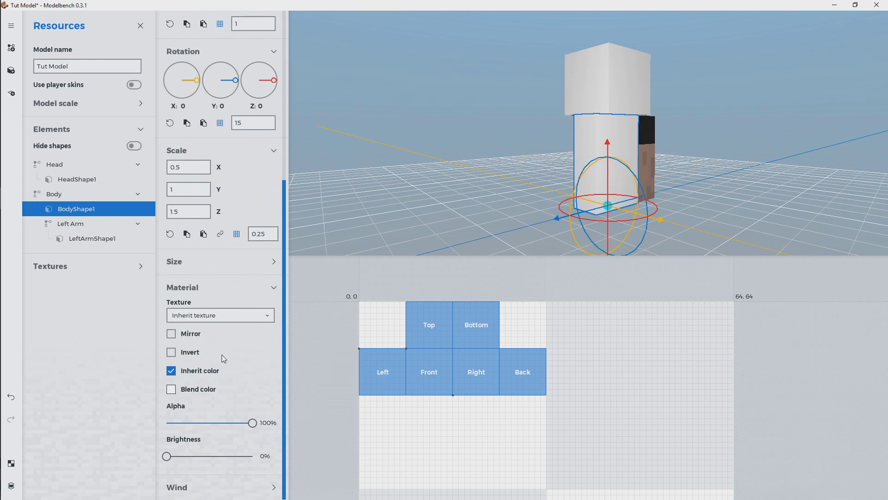
click(209, 315)
click(214, 328)
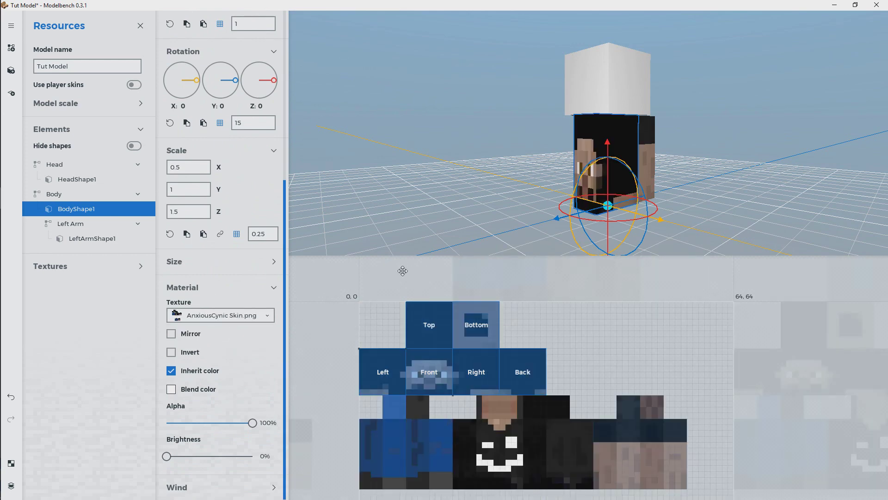
middle_drag(637, 146, 686, 142)
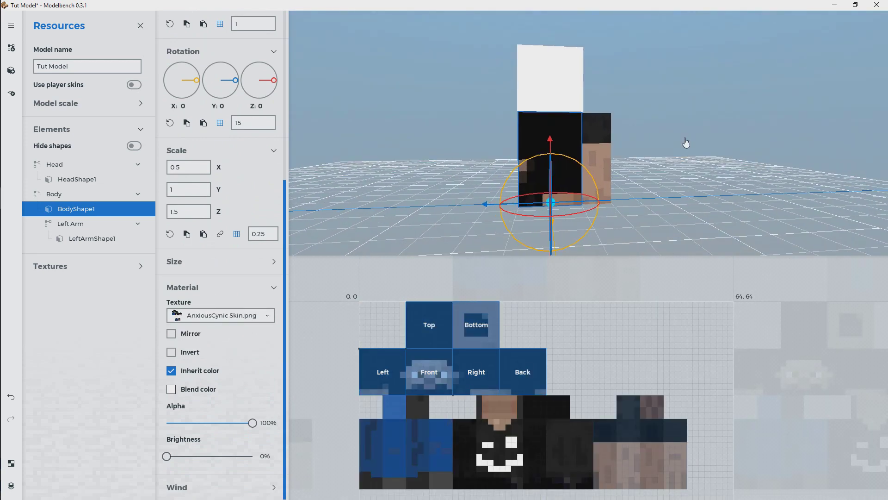
Set BodyShape1's X and Z scale to 1
drag(639, 310, 648, 302)
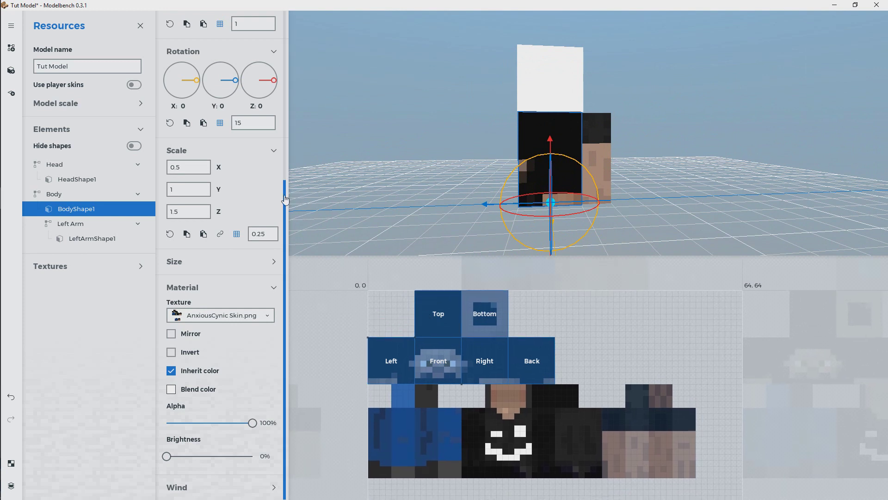
scroll(230, 213, up, 1)
right_click(218, 215)
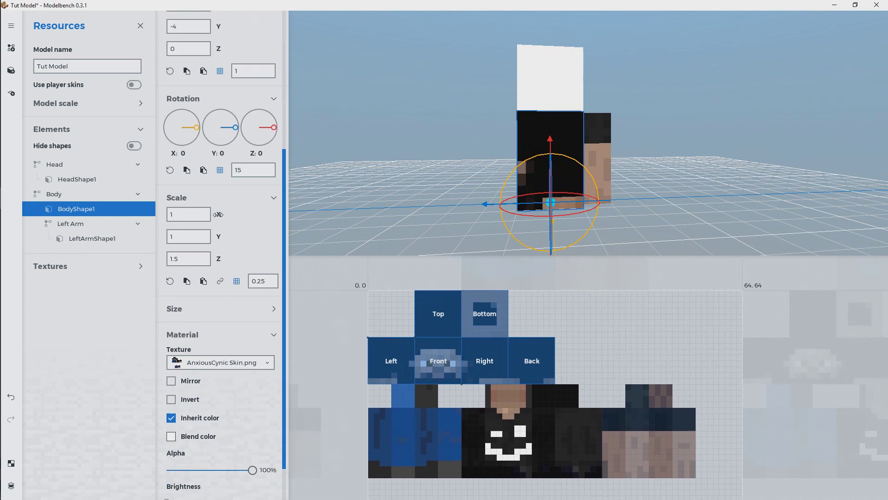
drag(223, 263, 216, 261)
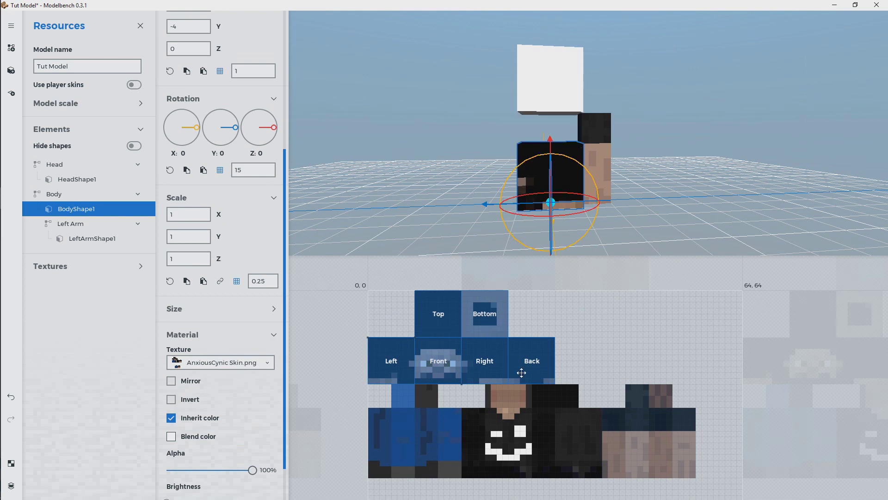
Move and resize BodyShape1's unwrapped faces to match the torso area of the skin, with Front over the smiley face
drag(581, 378, 535, 328)
drag(372, 292, 415, 364)
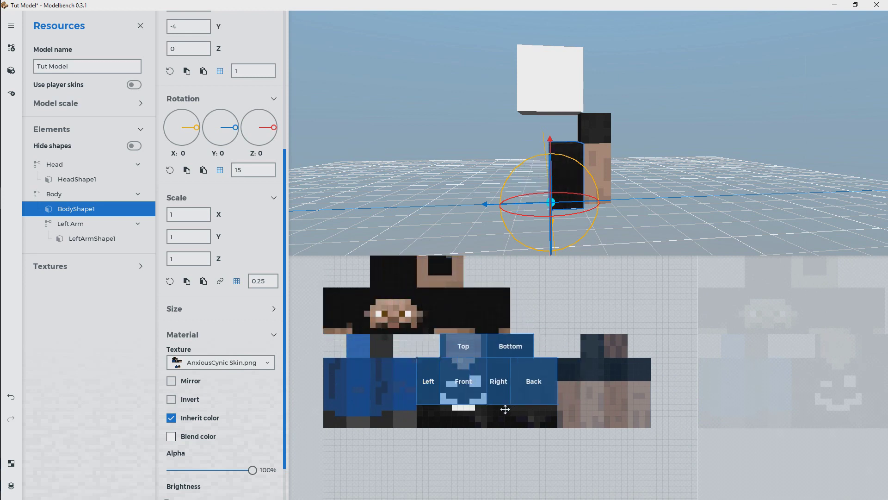
drag(489, 409, 490, 432)
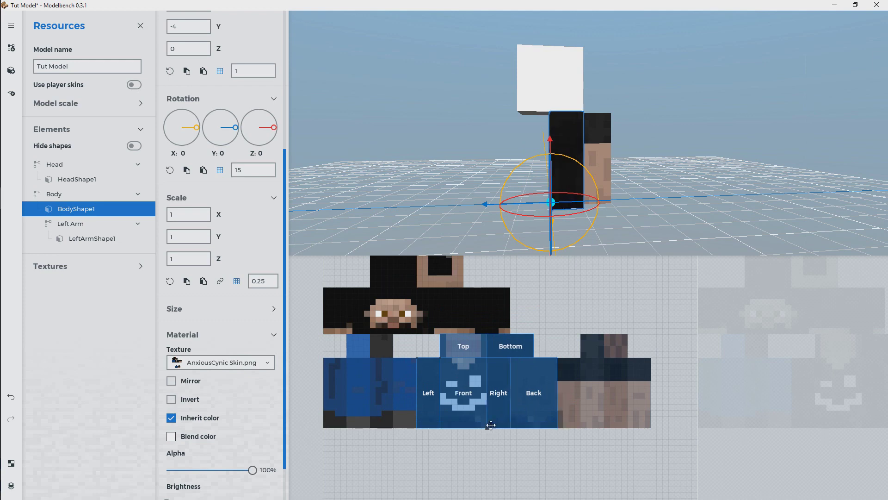
middle_drag(671, 178, 651, 127)
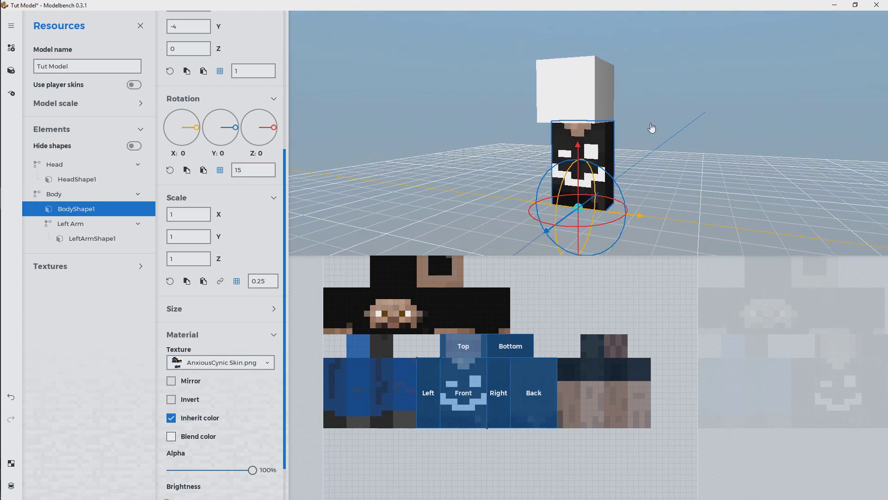
Move the Left Arm part outward so it sits beside the body
middle_drag(683, 164, 592, 171)
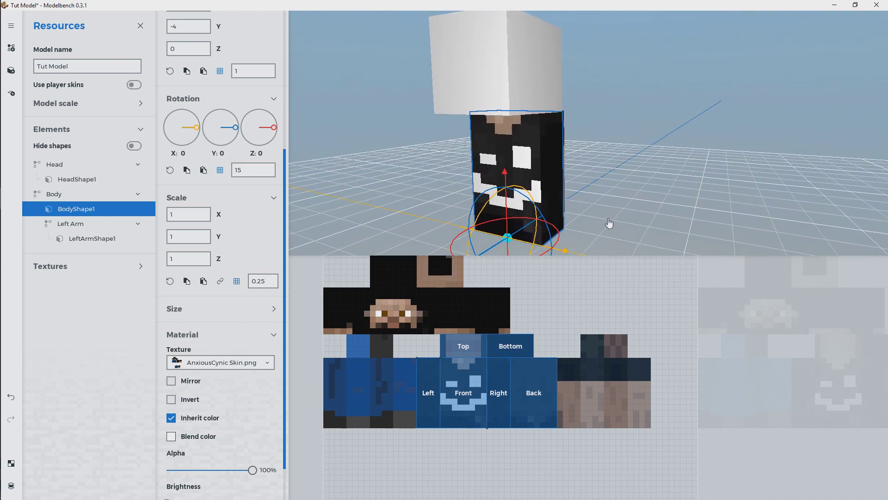
click(70, 223)
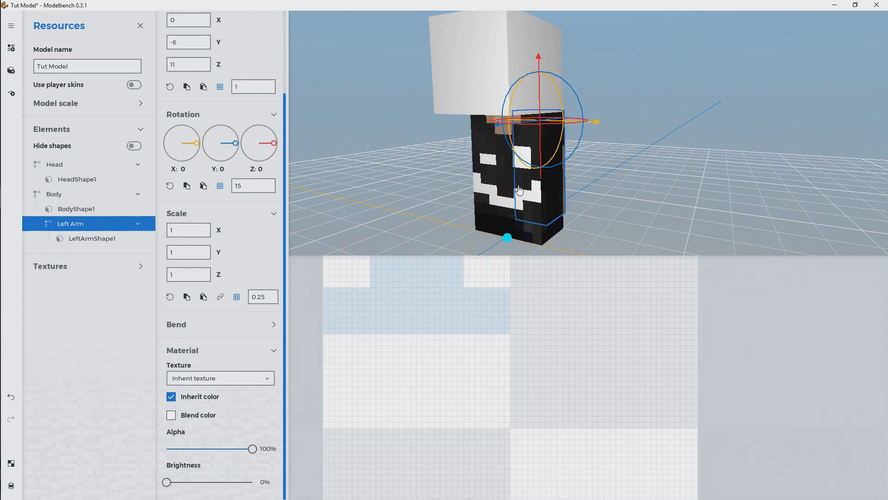
middle_drag(627, 191, 550, 125)
drag(551, 125, 531, 117)
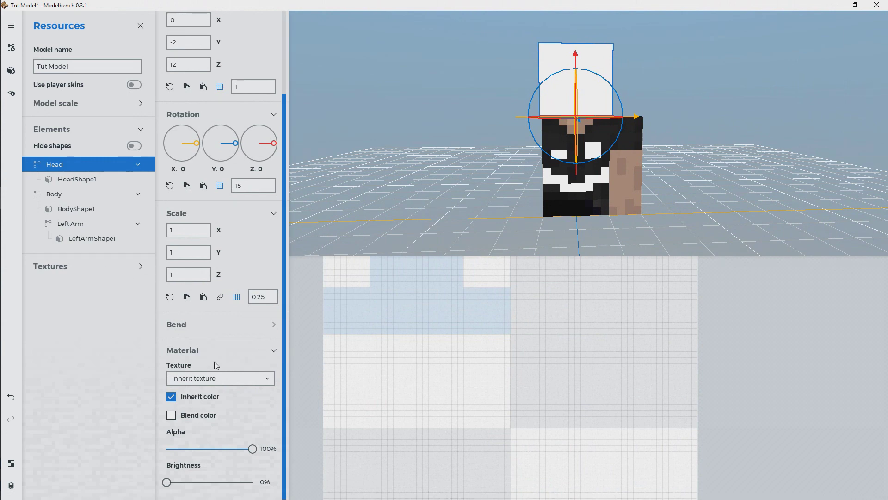
Assign the AnxiousCynic Skin.png texture to the Head part
click(212, 380)
click(210, 396)
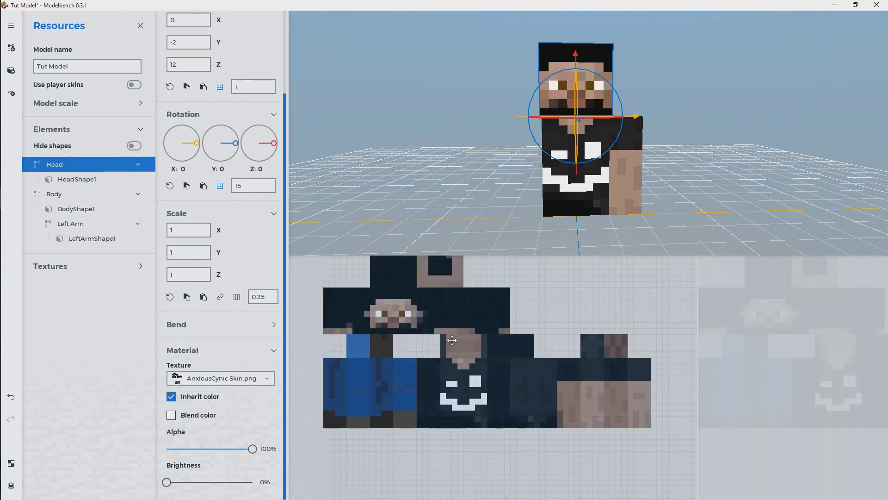
mouse_move(667, 132)
mouse_down()
mouse_move(565, 144)
mouse_move(712, 135)
mouse_move(671, 131)
mouse_up()
right_drag(667, 141, 624, 172)
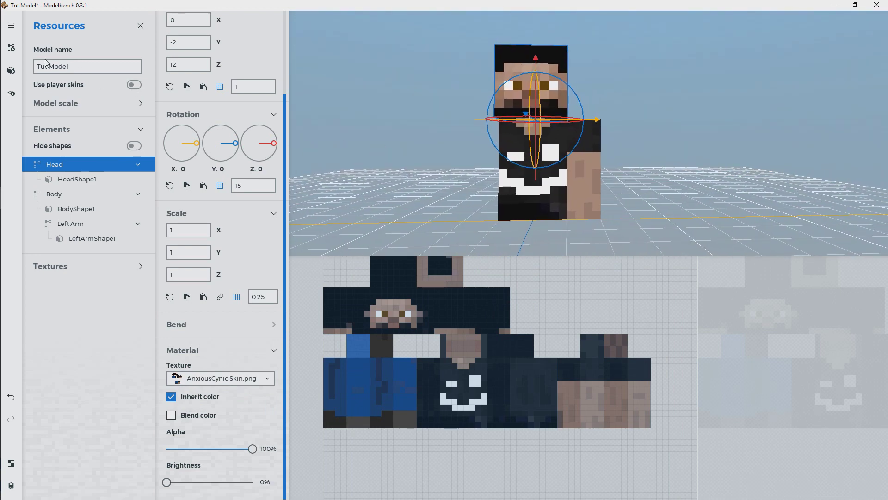
Save the model as TutModel in the Mine-imator folder
click(11, 25)
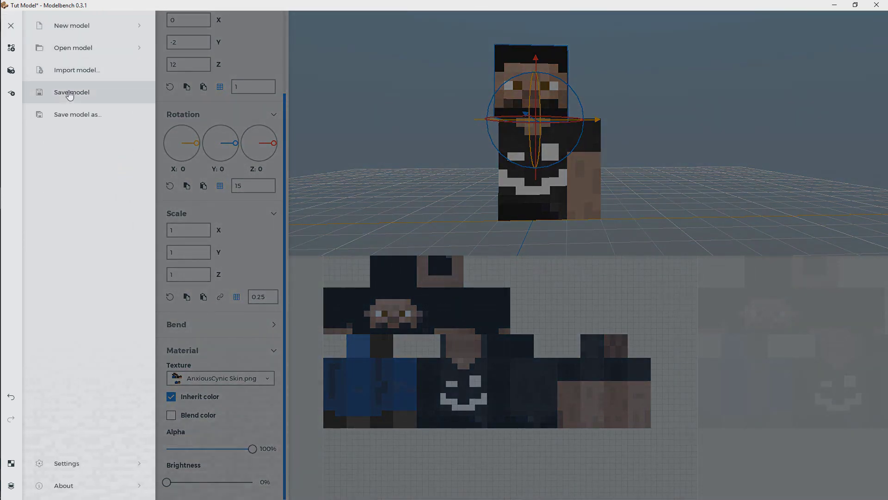
click(58, 92)
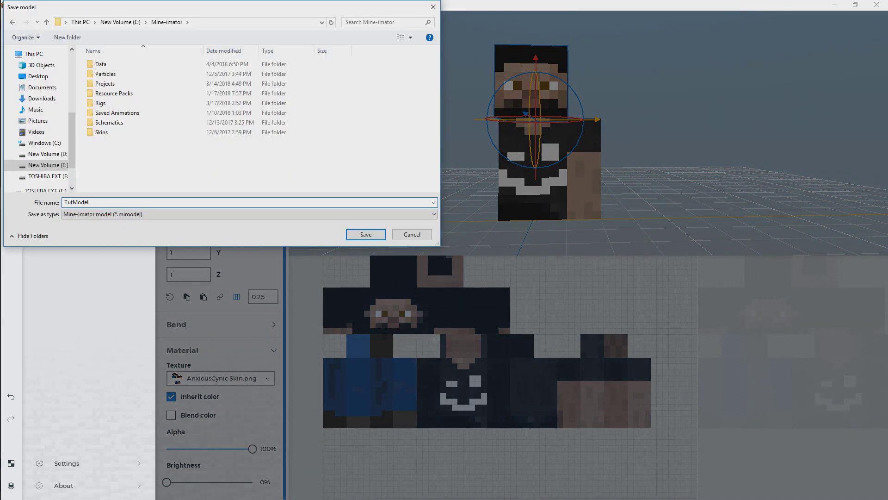
key(Return)
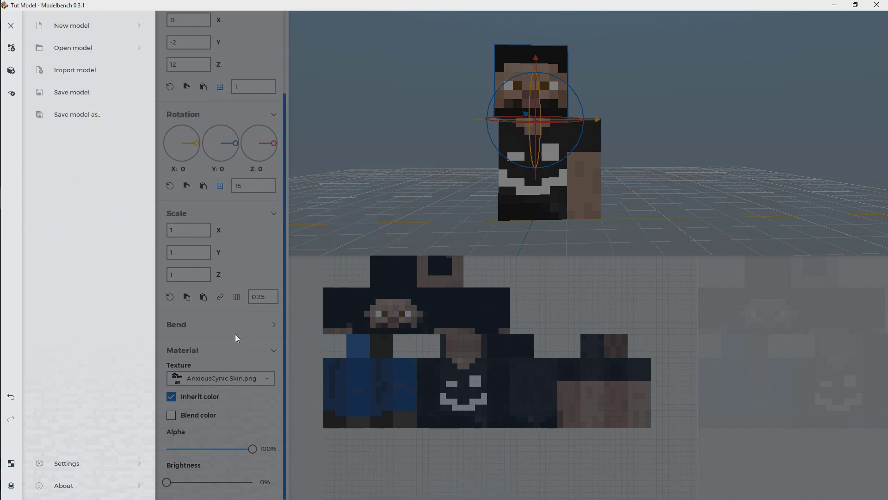
click(676, 209)
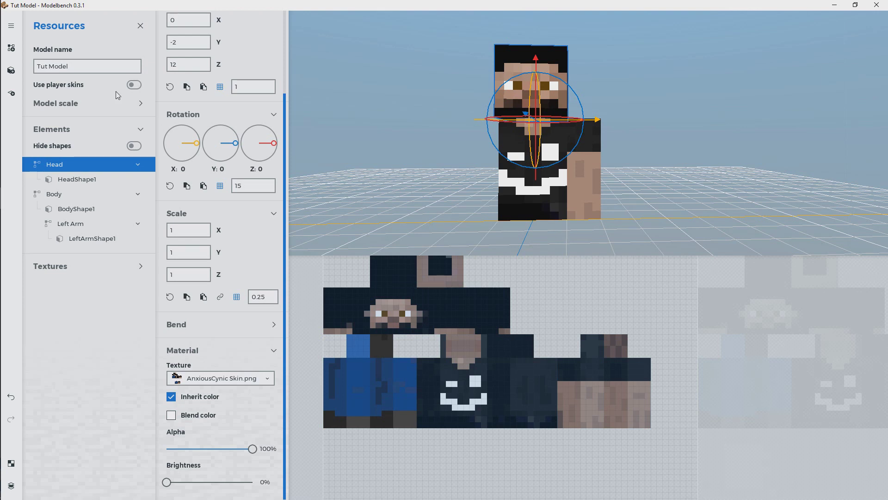
Add a new part at the root level of the elements, below the Body hierarchy, and name it Right Leg
click(11, 47)
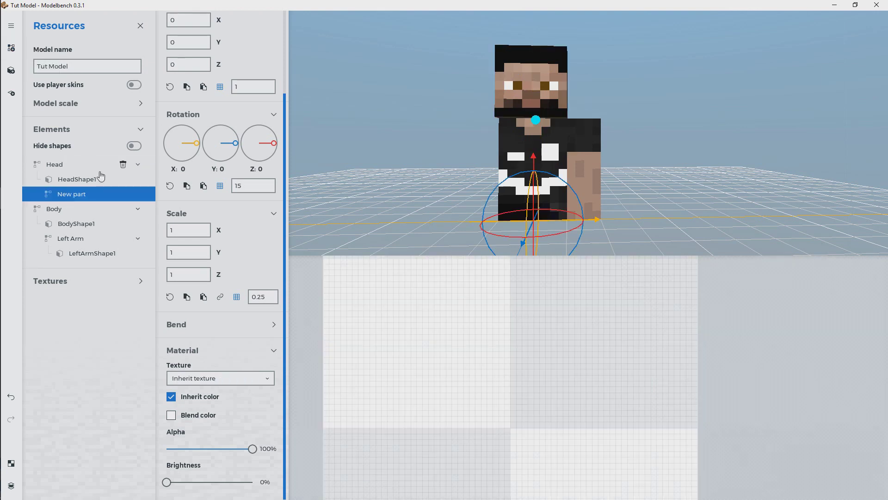
drag(67, 199, 74, 254)
drag(55, 192, 63, 252)
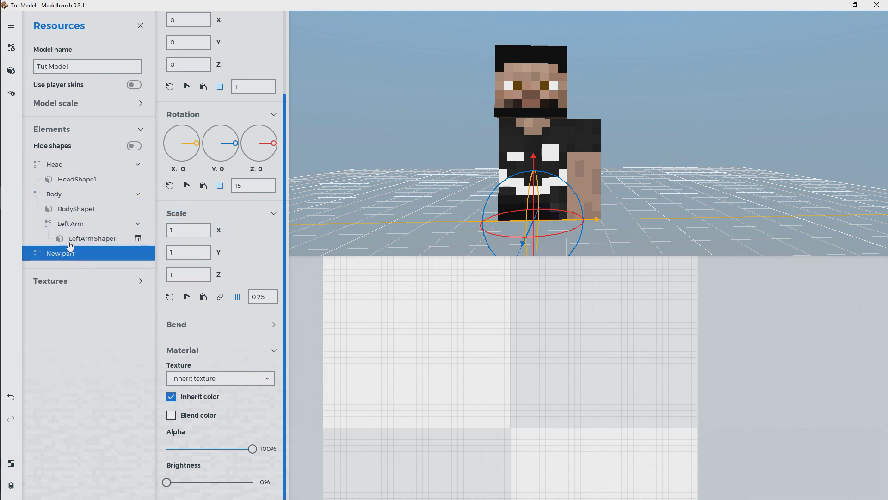
scroll(236, 69, up, 3)
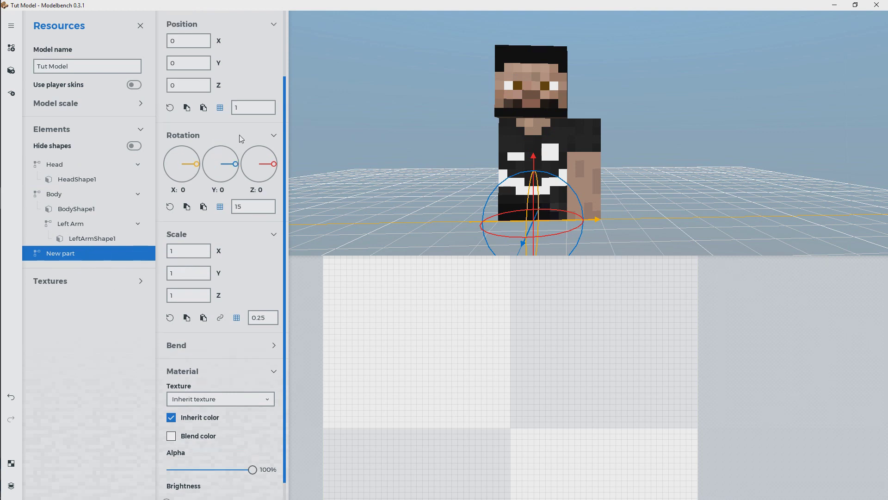
click(216, 67)
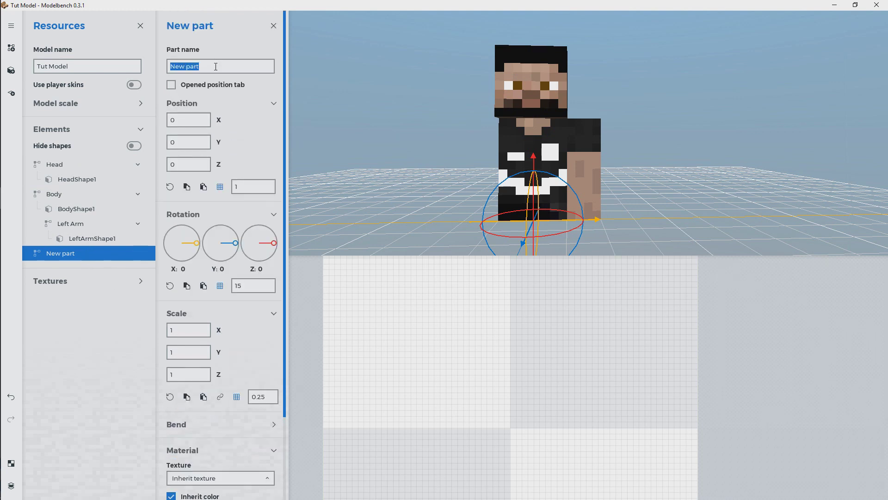
text(Right Leg)
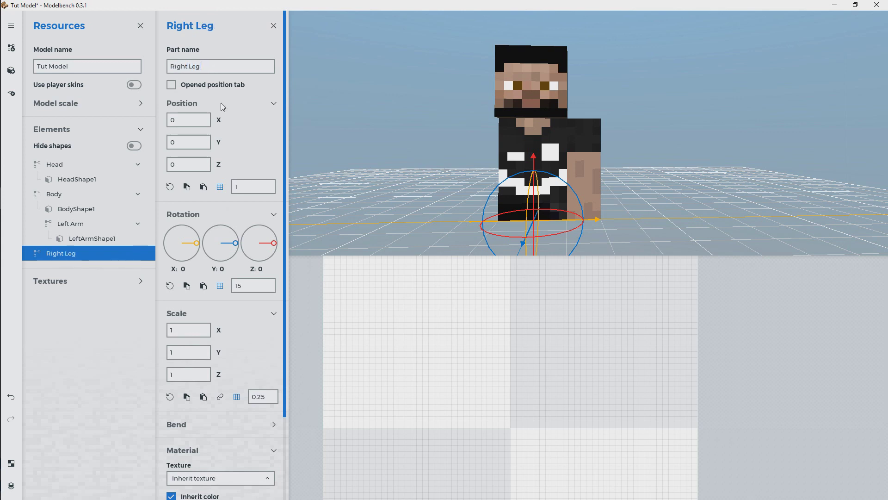
Move the Right Leg part to X -2 and Y -2 at the base of the body
scroll(711, 185, up, 8)
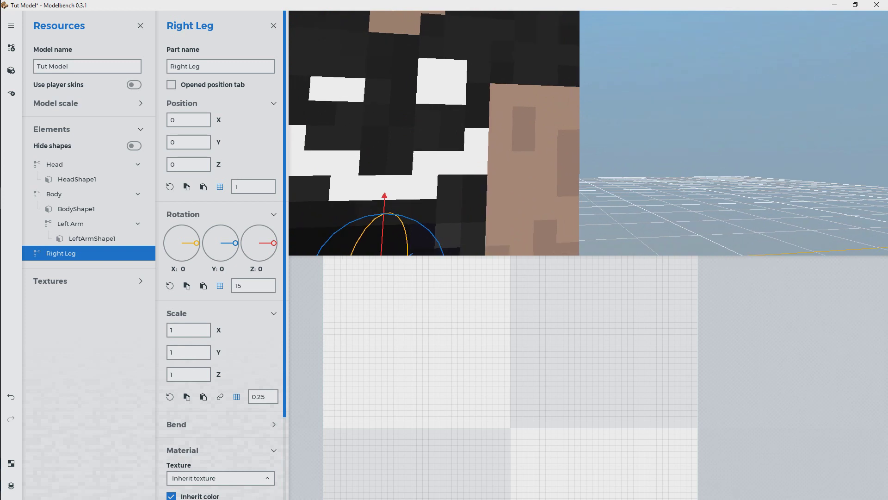
right_drag(579, 102, 572, 119)
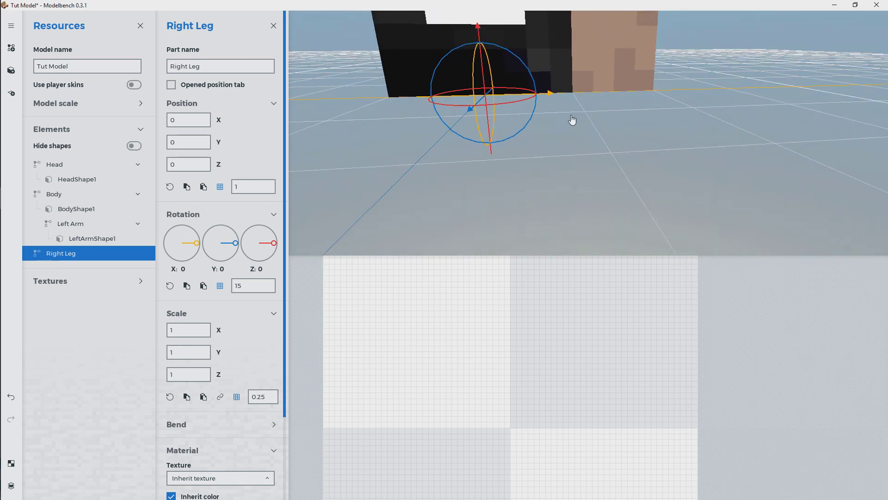
drag(545, 96, 505, 97)
right_drag(606, 177, 616, 184)
drag(616, 183, 682, 183)
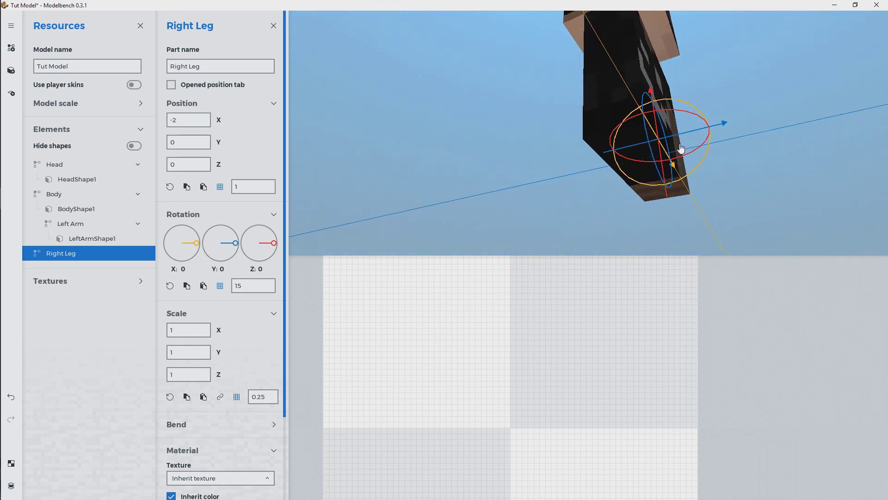
drag(686, 132, 654, 141)
drag(737, 151, 687, 188)
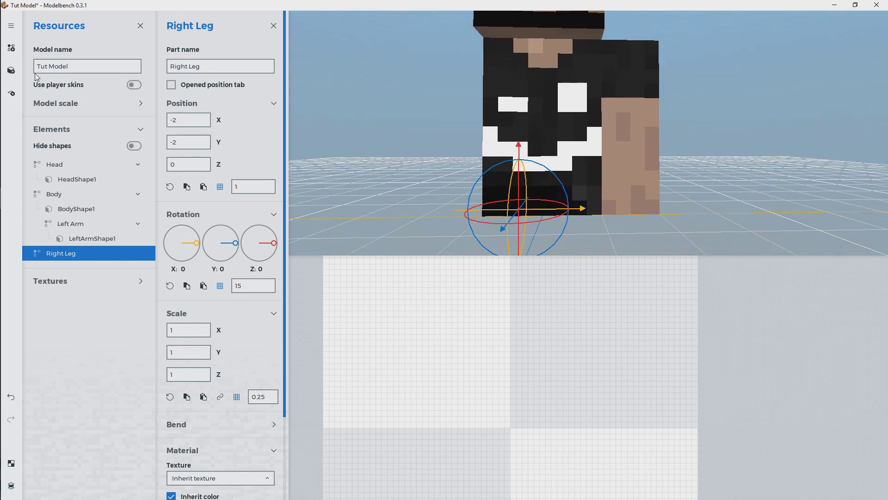
Add a shape to the Right Leg part and name it RightLegShape1
click(11, 71)
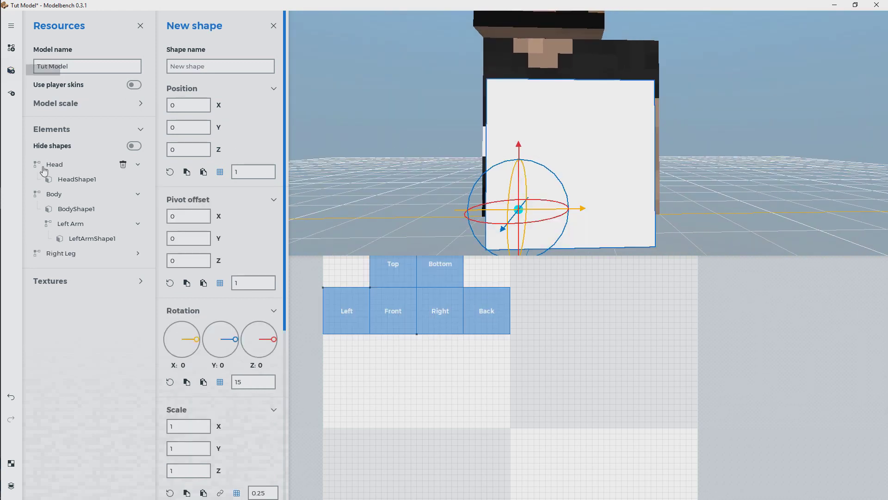
click(139, 253)
click(211, 67)
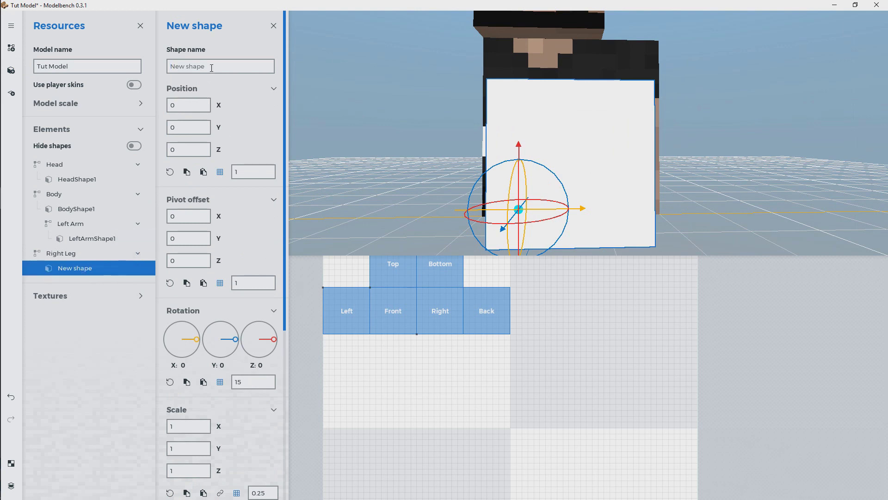
text(RightLegShape1)
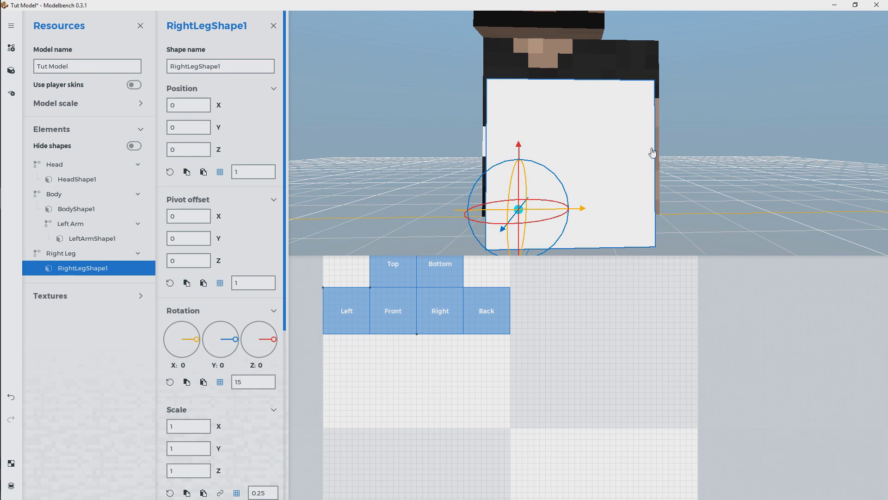
Set RightLegShape1's pivot offset to X -4, Y -4 and Z -8
drag(652, 153, 667, 158)
scroll(666, 157, down, 3)
drag(574, 138, 522, 124)
middle_drag(532, 146, 518, 147)
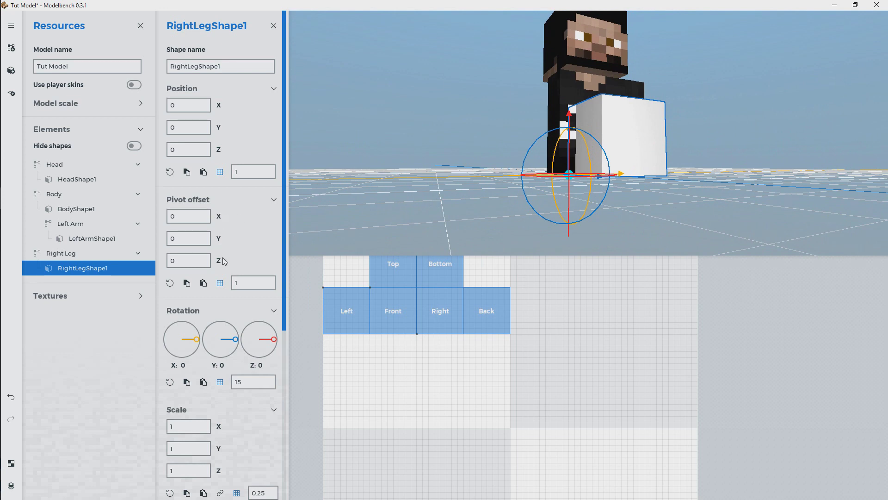
drag(221, 260, 197, 260)
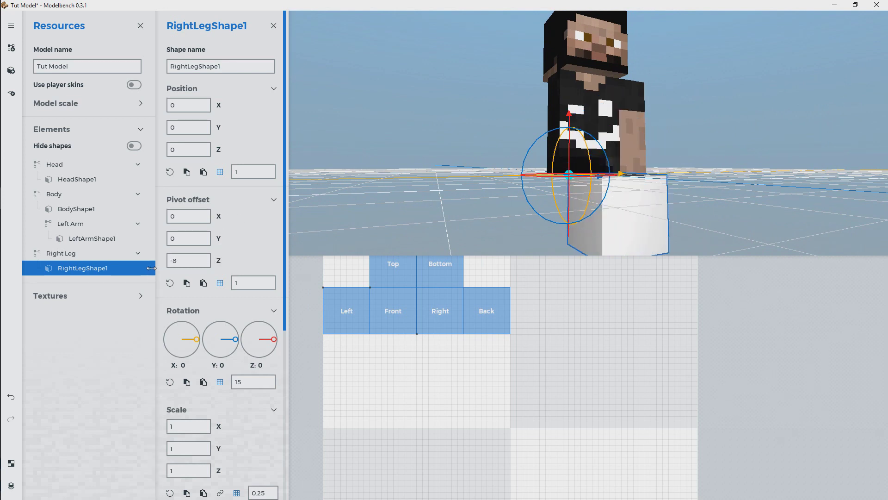
middle_drag(636, 123, 662, 87)
middle_drag(551, 139, 618, 135)
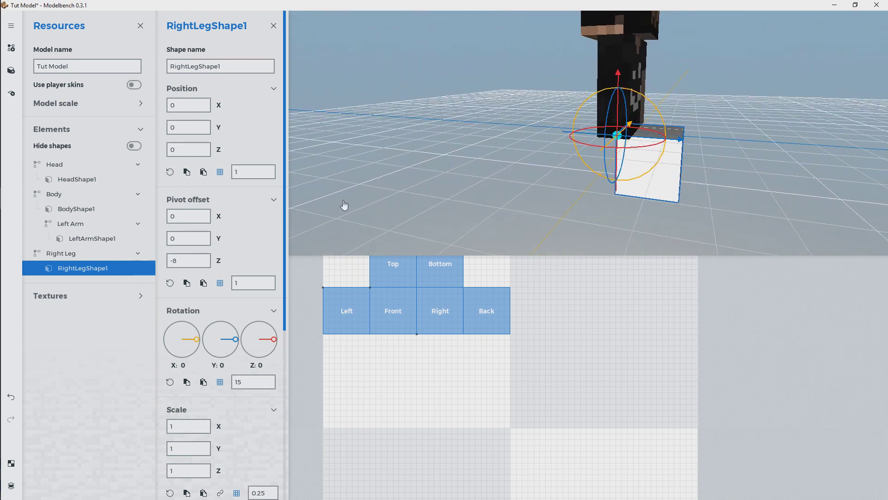
drag(219, 216, 183, 239)
middle_drag(716, 85, 717, 111)
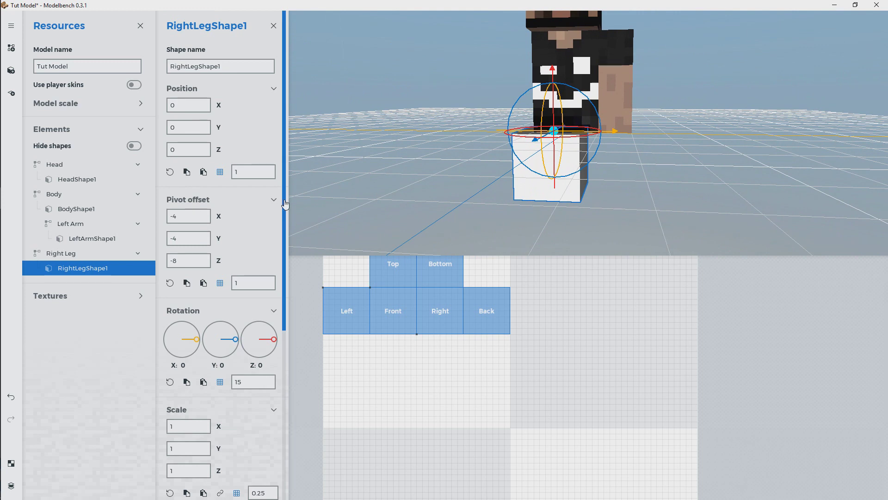
Assign the AnxiousCynic Skin.png texture to RightLegShape1 and fit its unwrapped faces to the blue leg area of the skin
drag(284, 203, 302, 376)
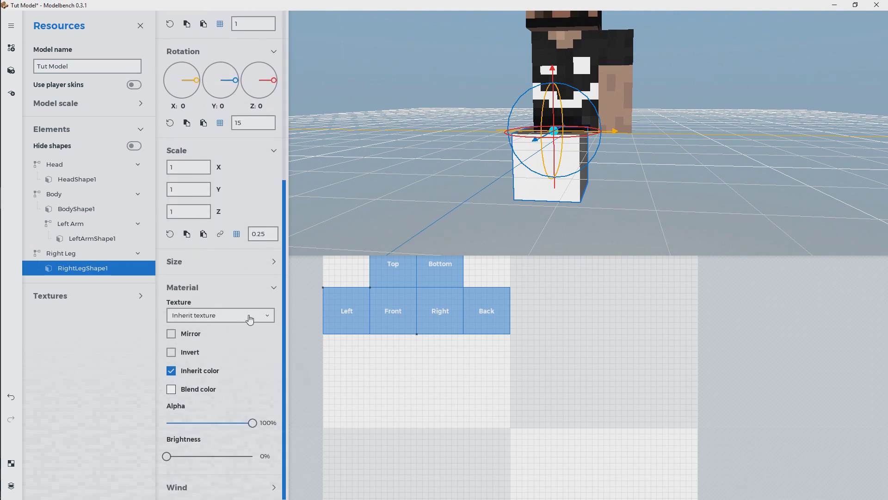
click(243, 317)
click(213, 332)
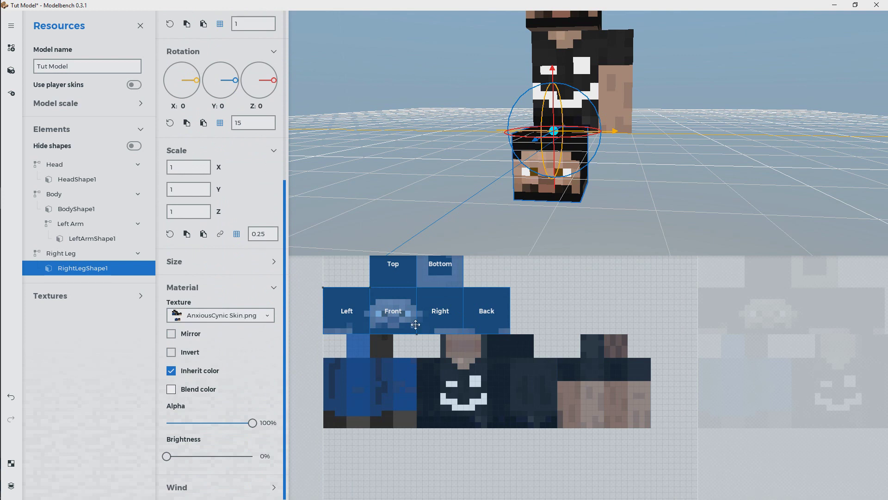
drag(371, 292, 323, 363)
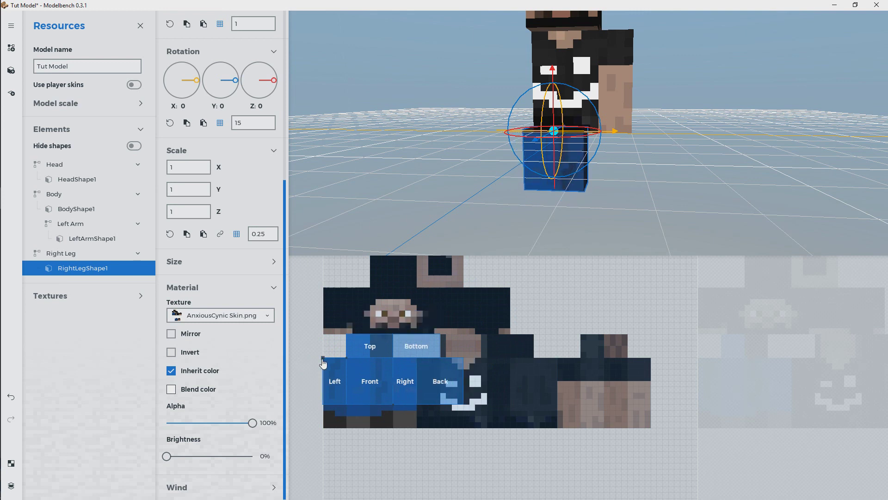
drag(394, 405, 372, 430)
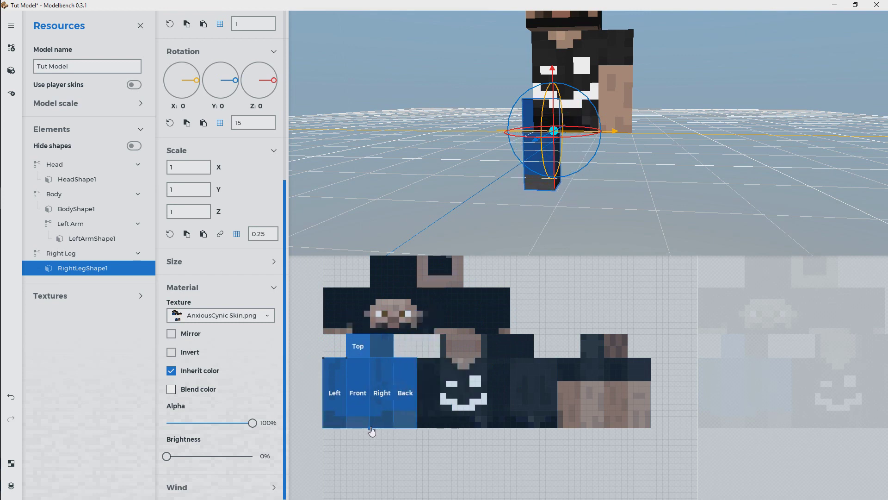
Set RightLegShape1's pivot offset to X -2, Y -2 and Z -12 so the leg hangs directly below the body
drag(631, 218, 492, 221)
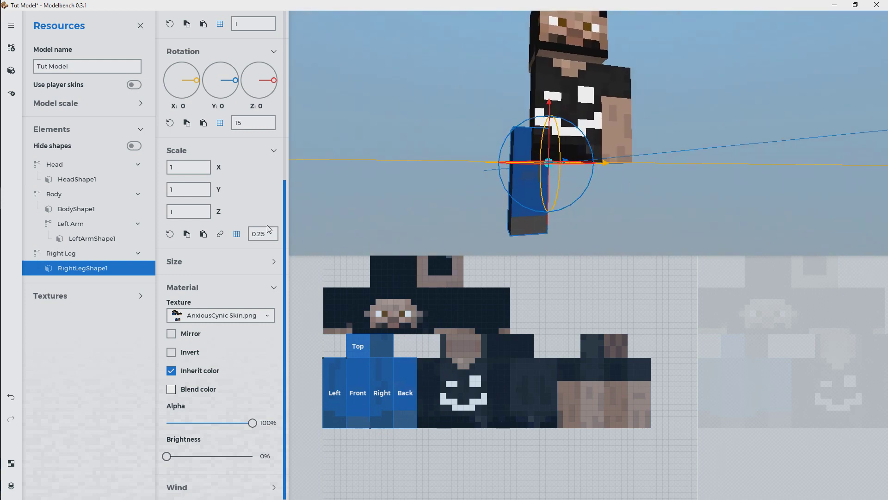
drag(286, 207, 270, 88)
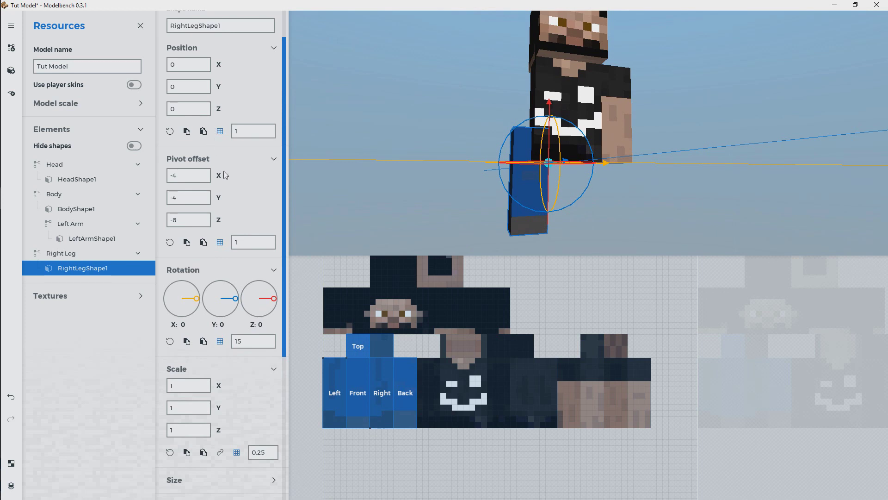
drag(215, 218, 205, 222)
drag(635, 115, 635, 118)
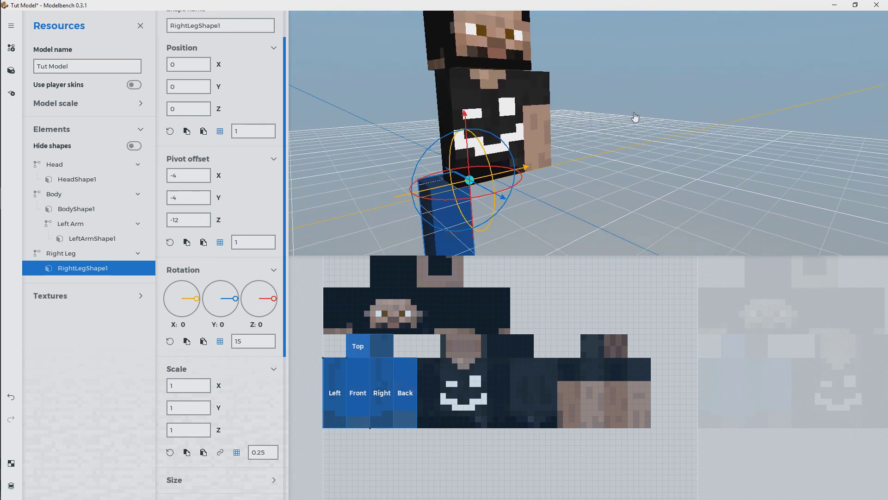
right_drag(635, 118, 629, 124)
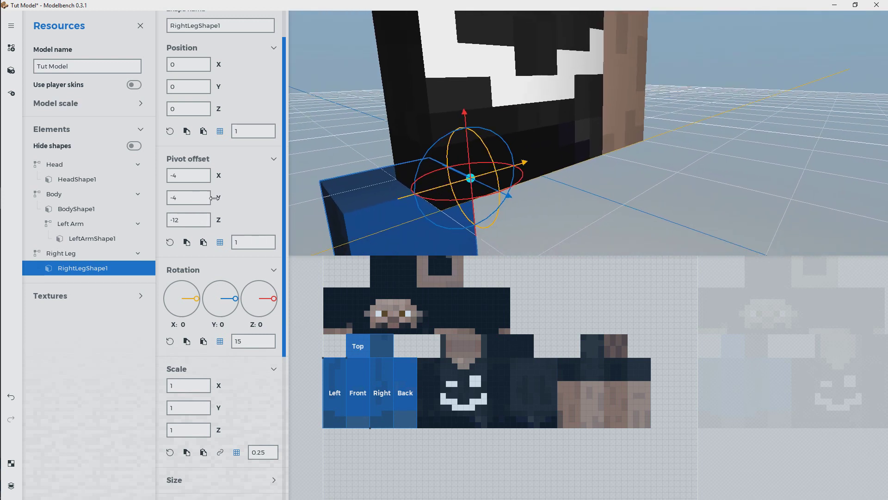
drag(214, 197, 239, 174)
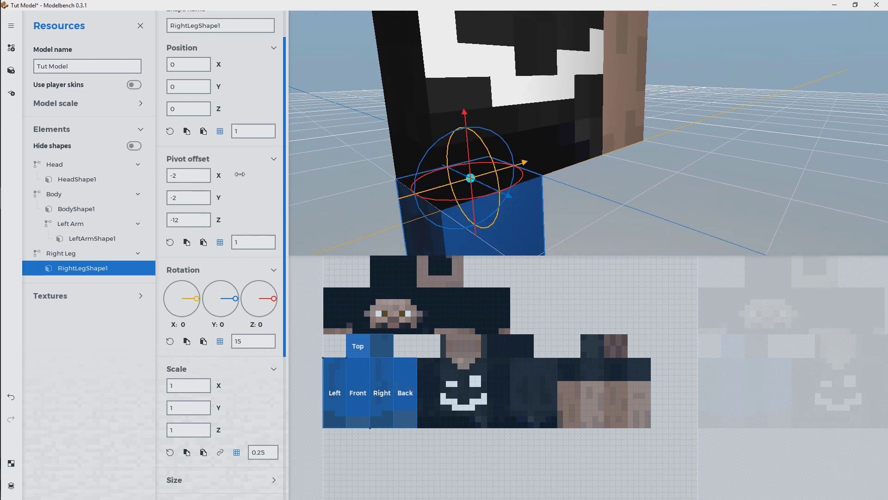
drag(552, 145, 526, 148)
scroll(569, 142, down, 5)
drag(614, 137, 578, 151)
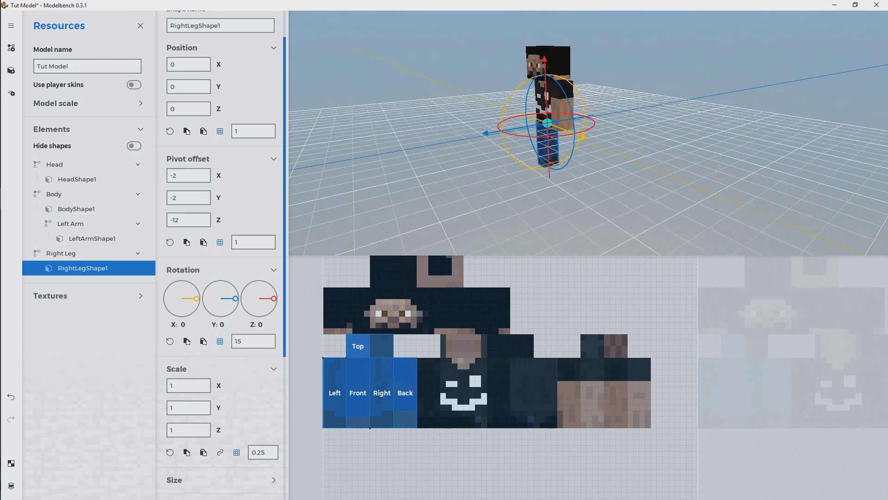
Examine the assembled character from the front and side, and review LeftArmShape1's scale and size settings
right_drag(578, 139, 663, 153)
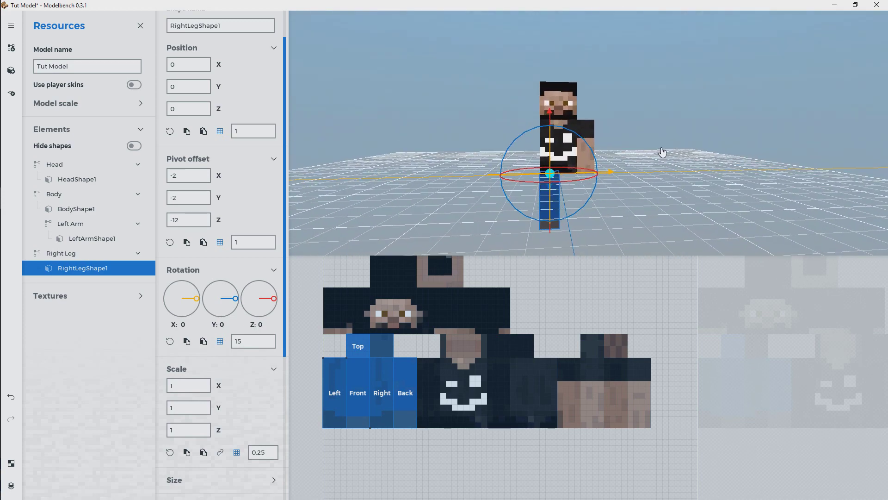
scroll(663, 169, up, 3)
drag(664, 171, 656, 178)
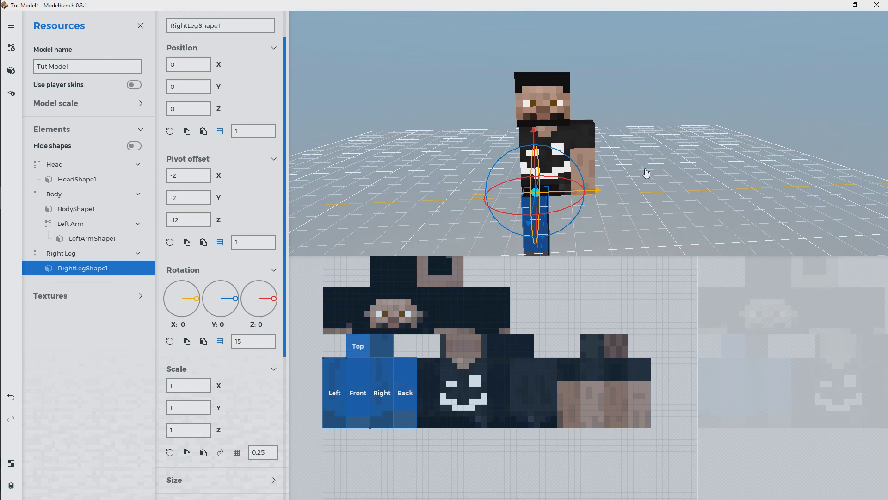
right_drag(645, 175, 642, 174)
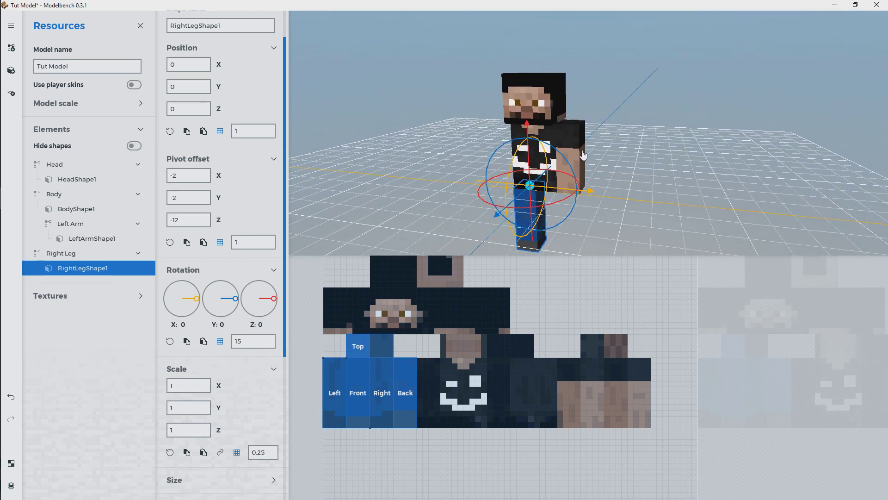
click(584, 157)
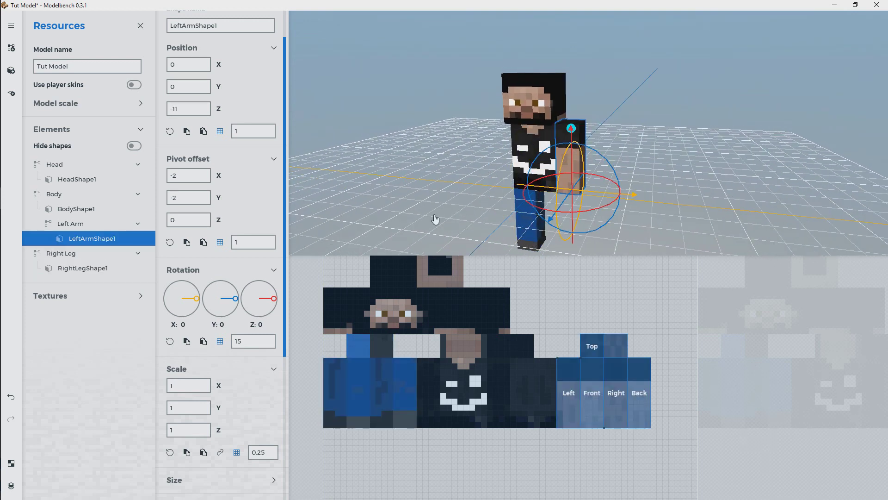
drag(285, 171, 288, 306)
click(274, 287)
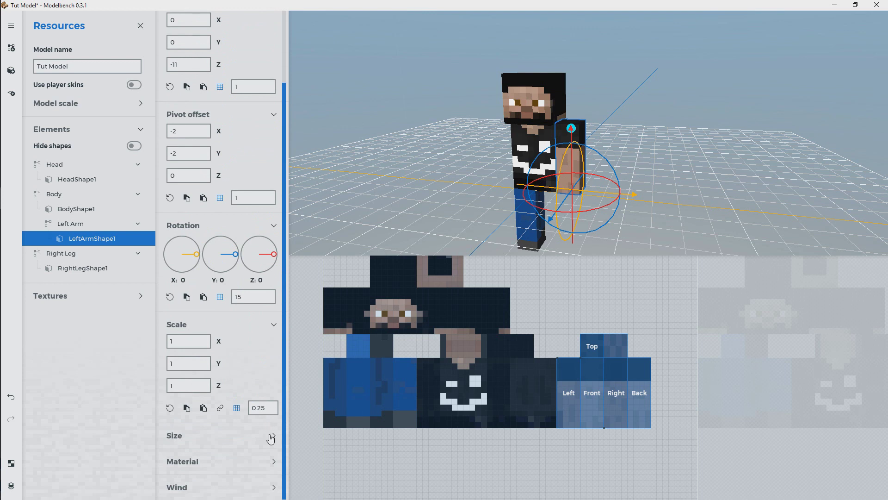
click(270, 438)
drag(285, 375, 287, 444)
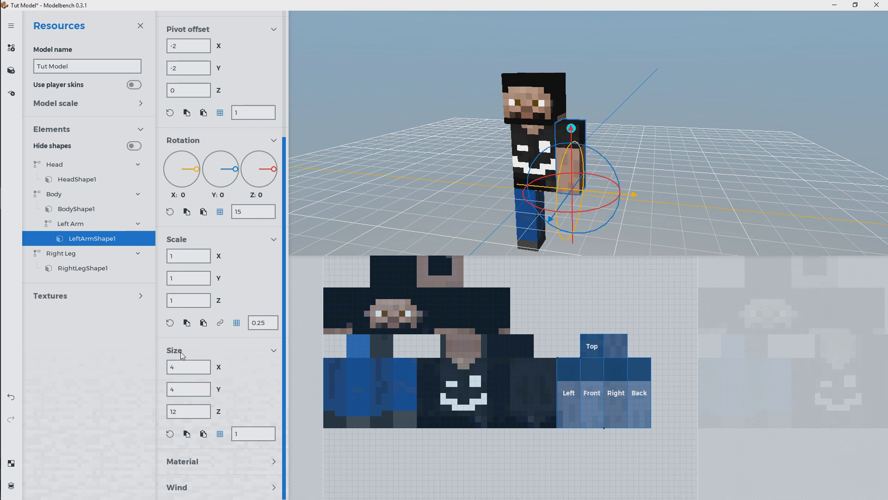
click(274, 241)
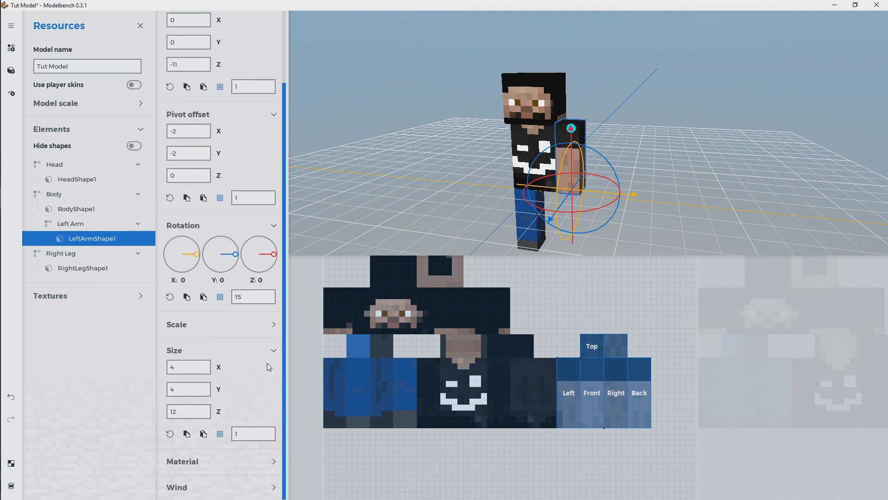
click(277, 355)
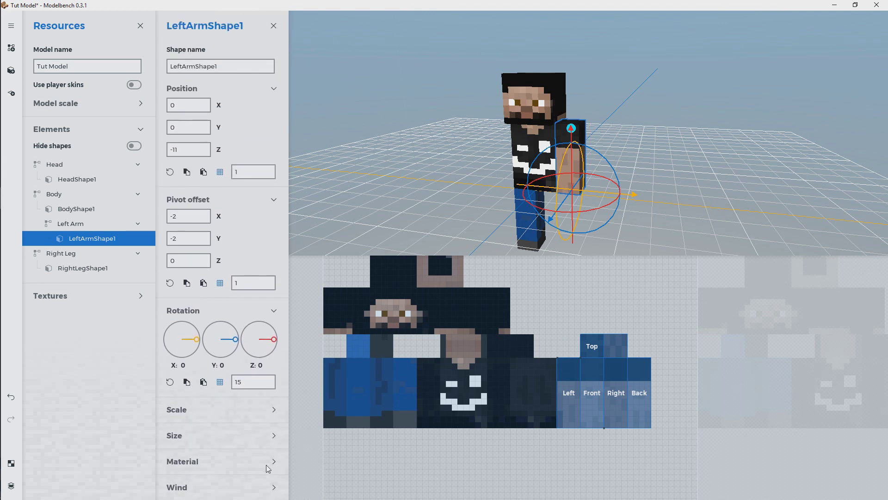
Try the wind Wave option on LeftArmShape1 and turn it off again
click(273, 491)
scroll(286, 272, down, 1)
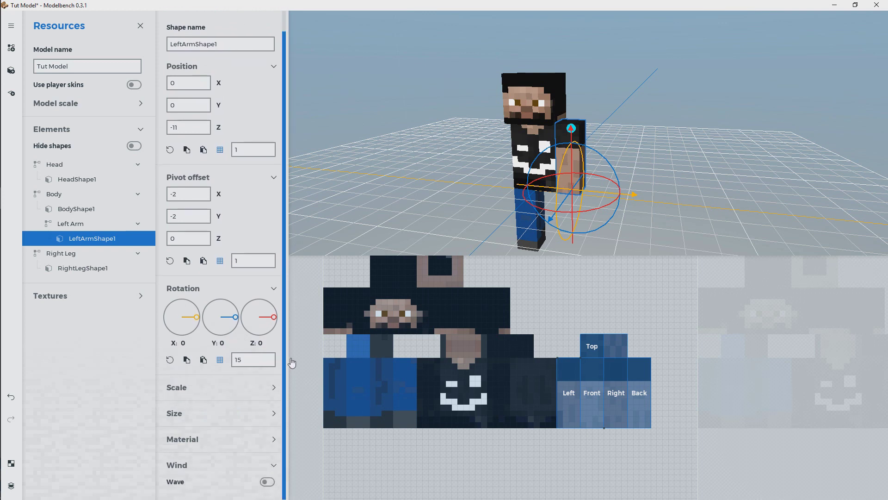
click(268, 482)
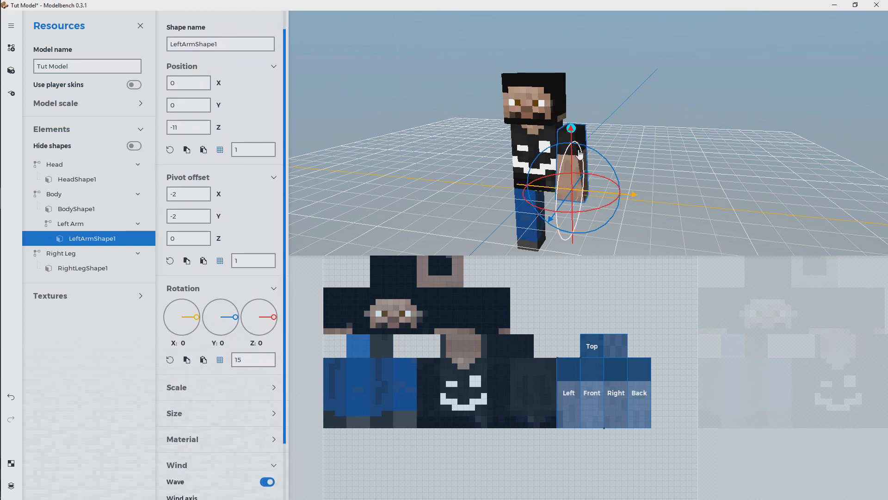
scroll(279, 259, down, 3)
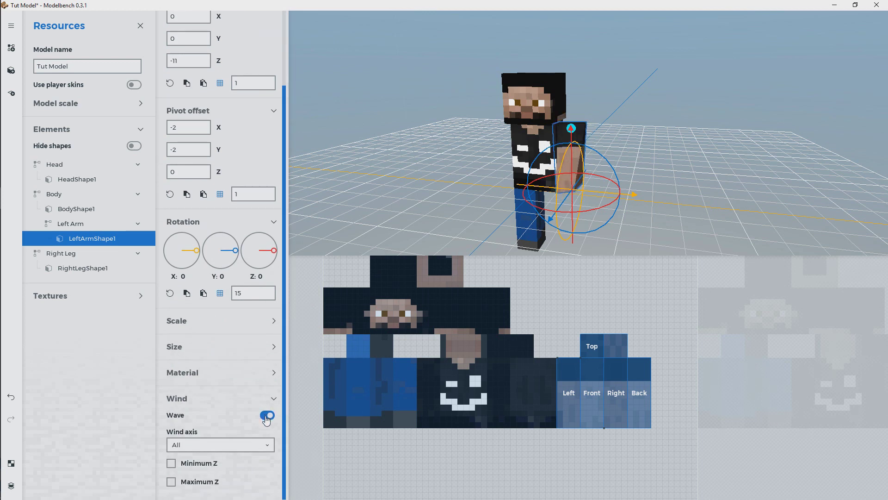
click(267, 415)
click(276, 467)
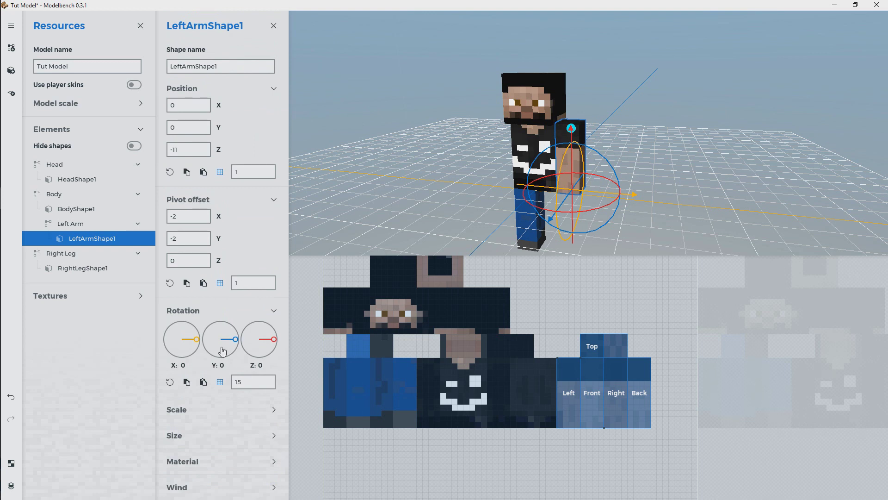
Make the Left Arm part bendable, keeping a bend offset of 0
click(73, 225)
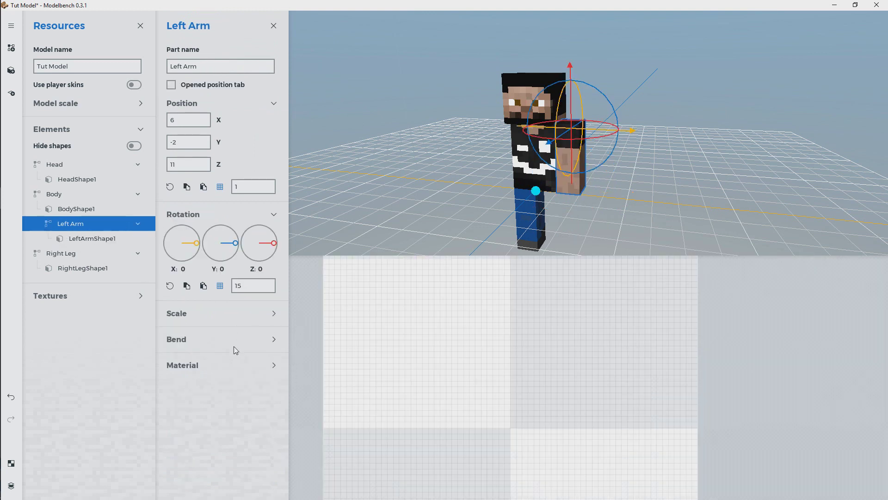
click(69, 238)
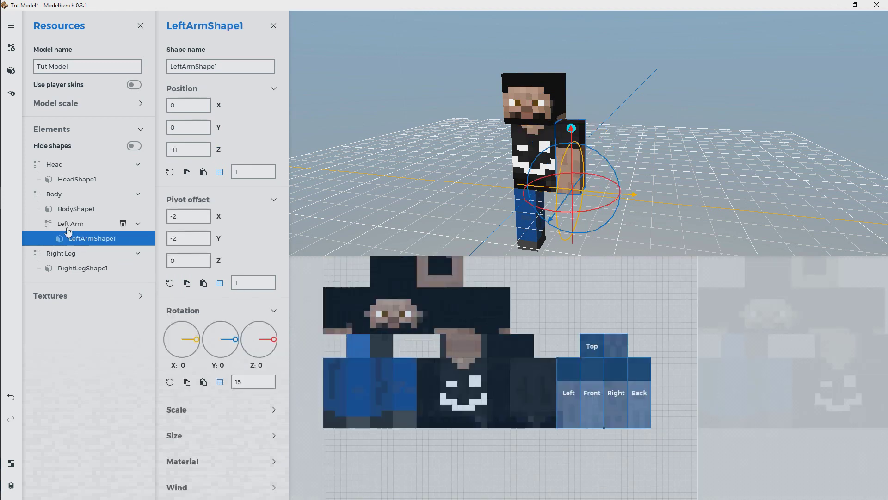
click(68, 226)
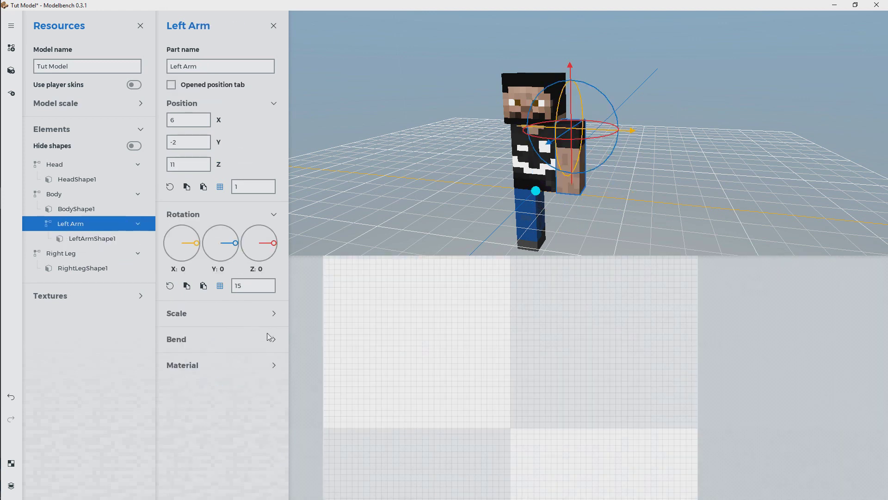
click(275, 340)
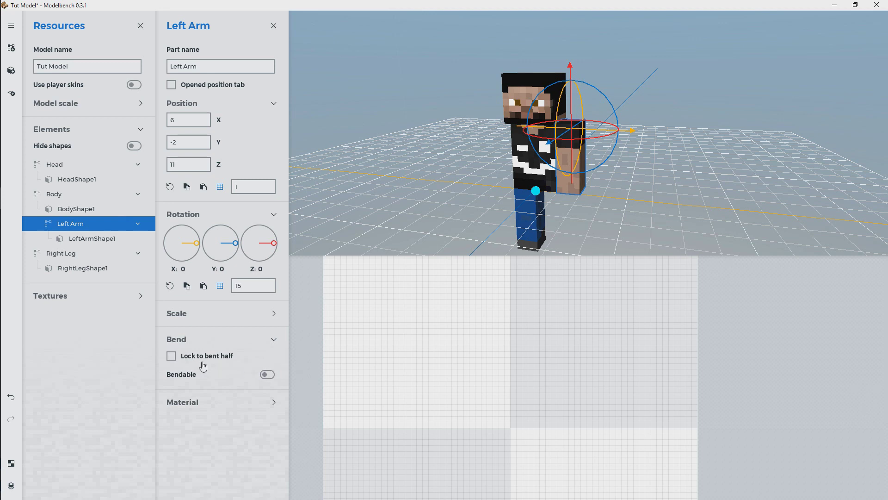
click(267, 375)
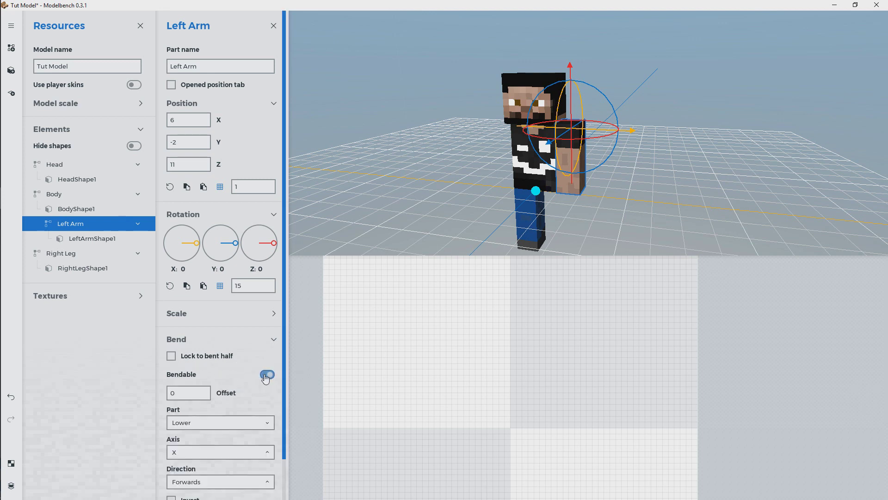
scroll(237, 352, down, 1)
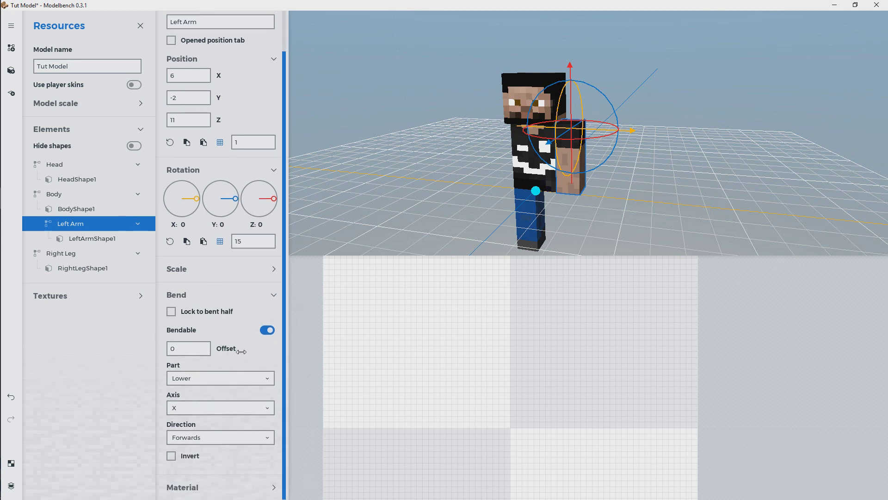
drag(226, 349, 209, 352)
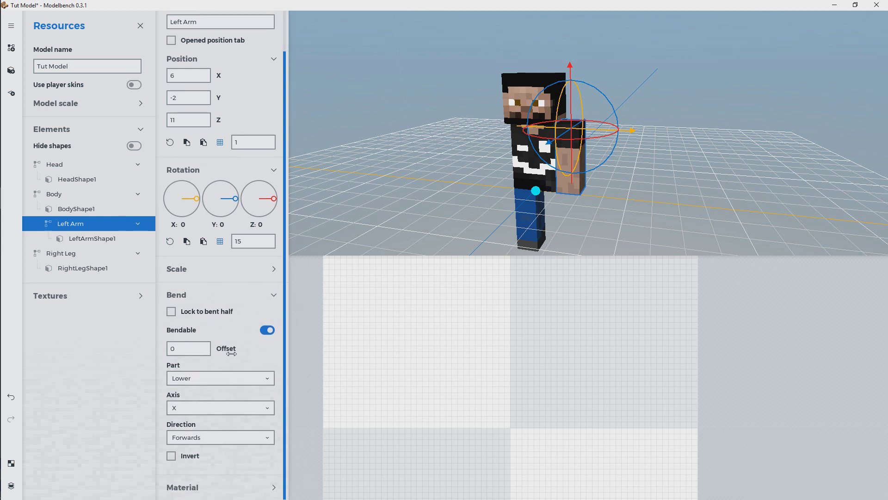
Set the Left Arm's bend to the Lower part, X axis and Forwards direction
click(238, 379)
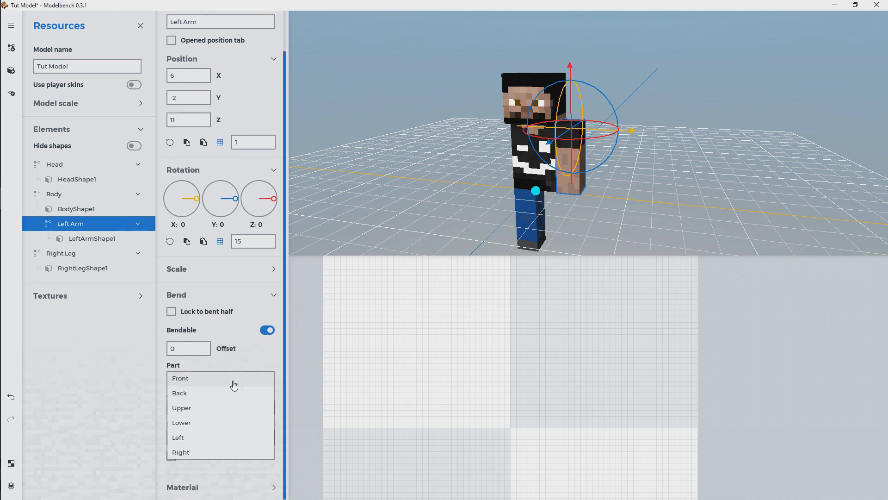
click(220, 422)
click(269, 411)
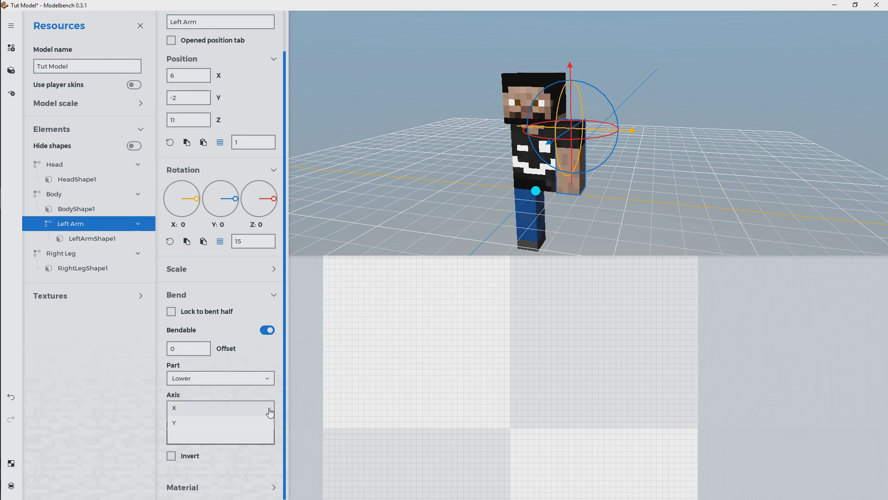
click(271, 408)
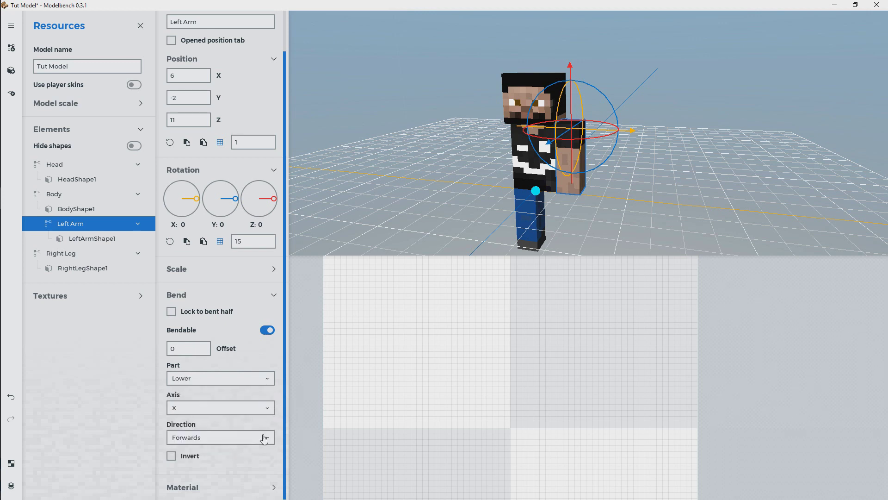
click(265, 438)
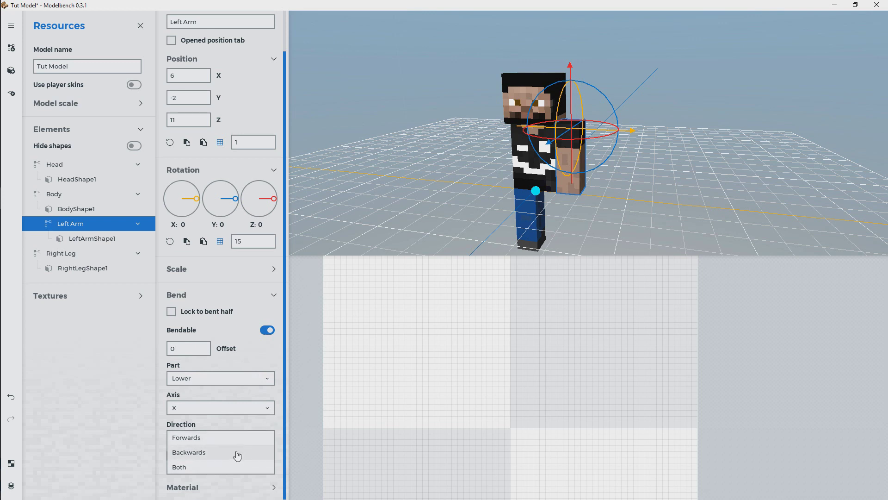
click(210, 439)
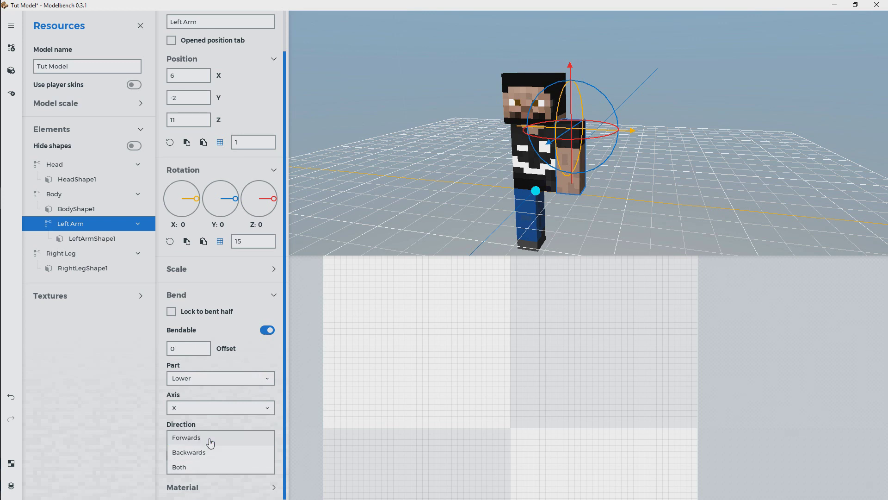
click(528, 225)
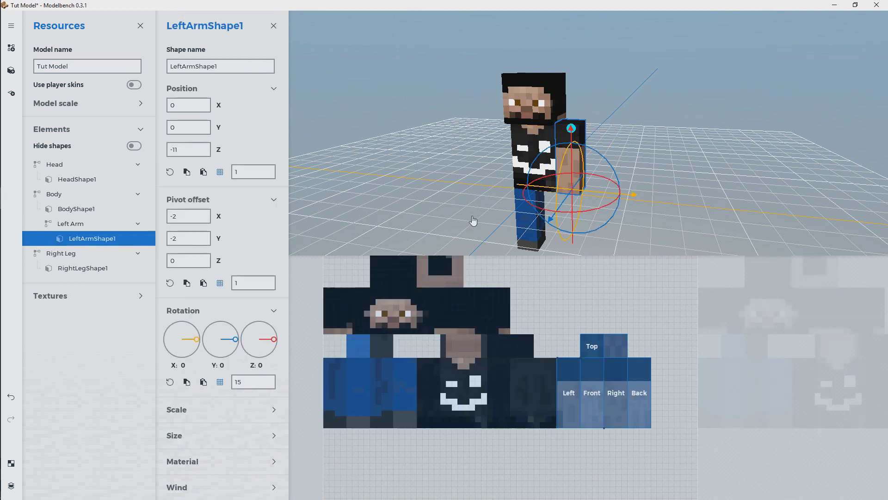
Make the Right Leg part bendable with bend direction Backwards and bend part Front
click(60, 254)
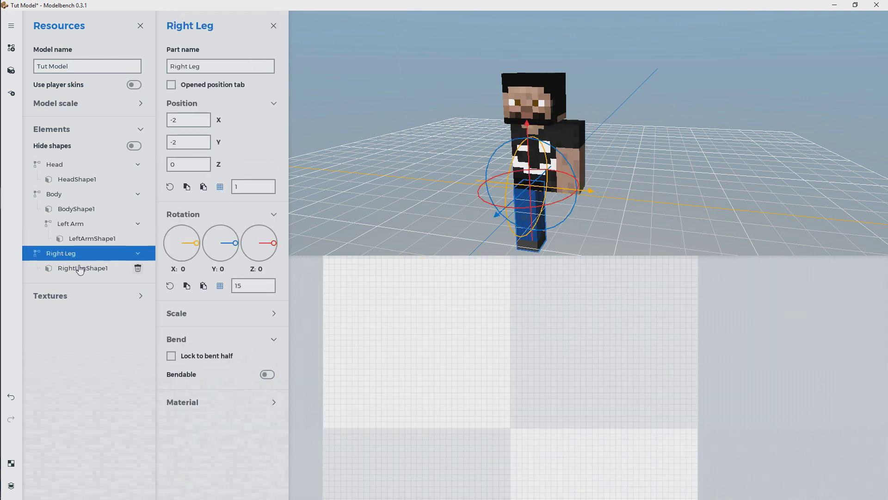
click(268, 375)
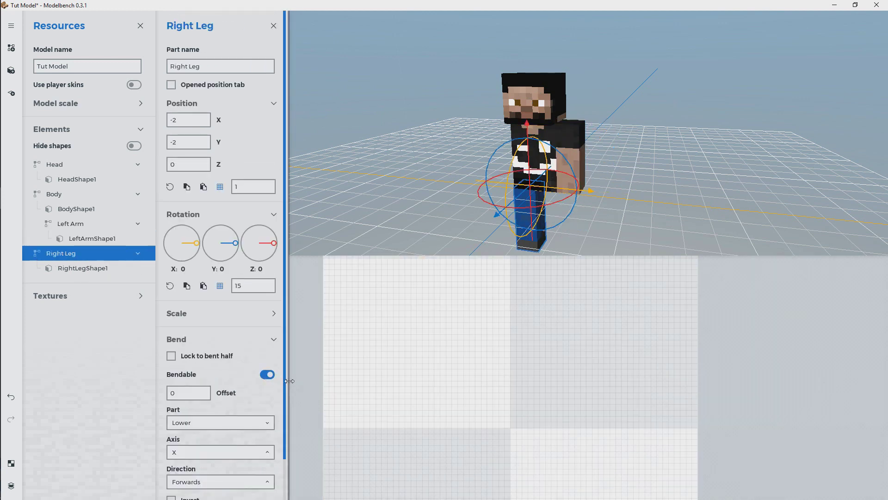
scroll(284, 389, down, 1)
click(271, 440)
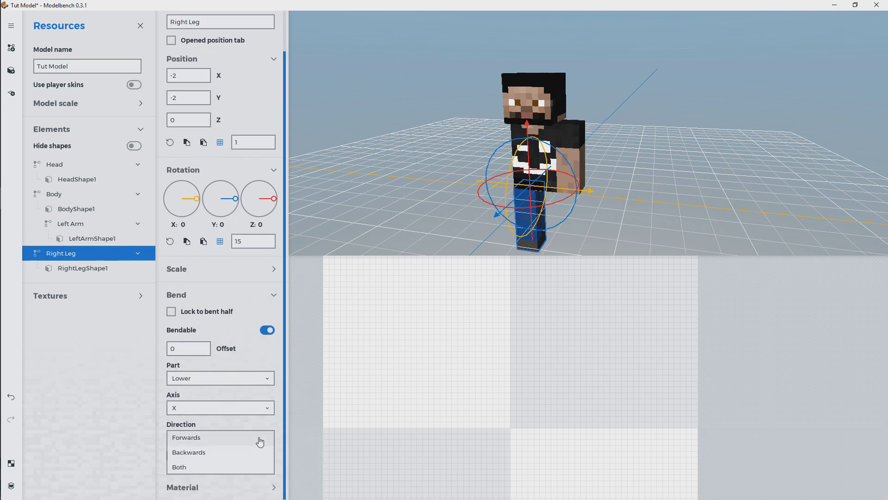
click(203, 452)
click(268, 380)
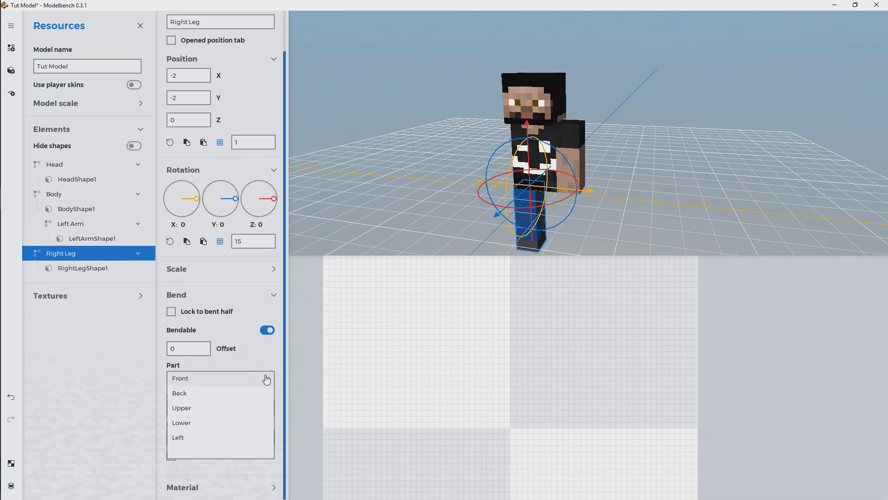
click(281, 381)
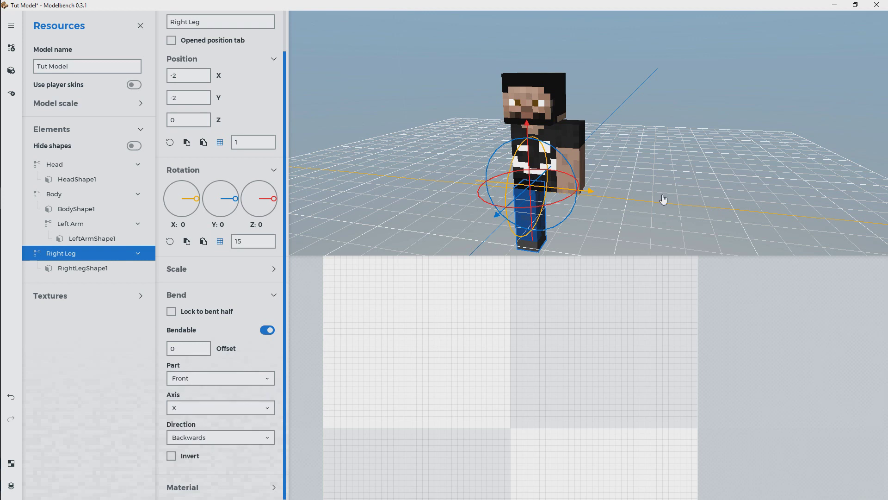
Examine the bendable right leg on the character up close from the side and front
drag(680, 169, 597, 149)
scroll(631, 194, up, 5)
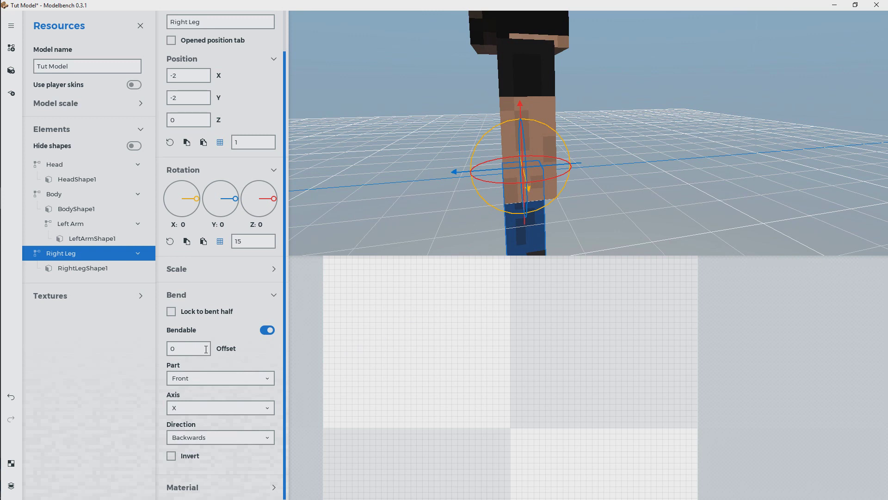
drag(579, 222, 626, 179)
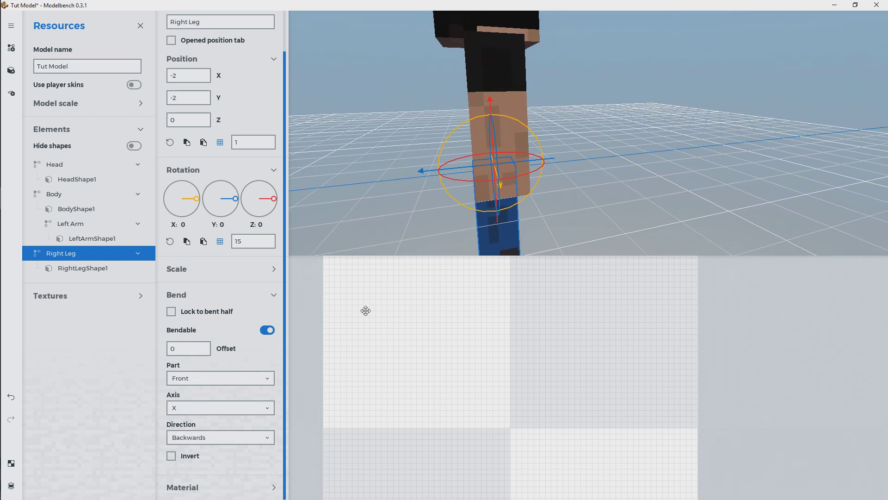
scroll(571, 196, down, 2)
middle_drag(572, 197, 621, 185)
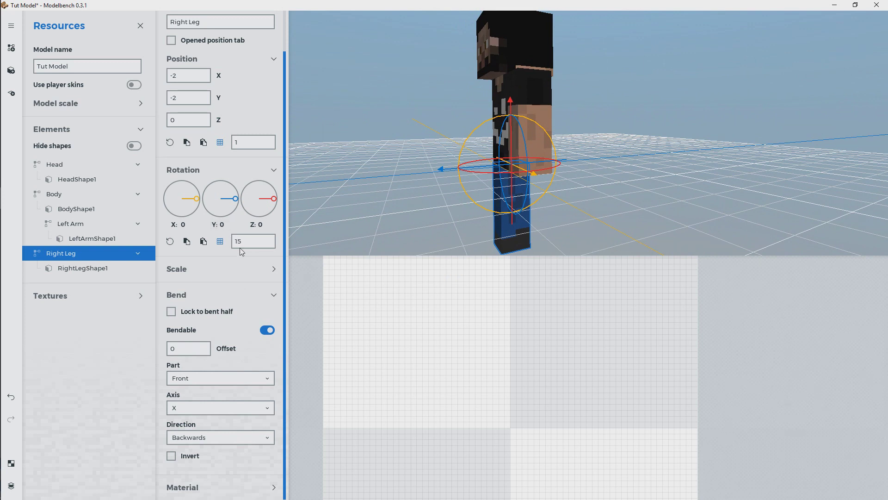
scroll(635, 167, down, 3)
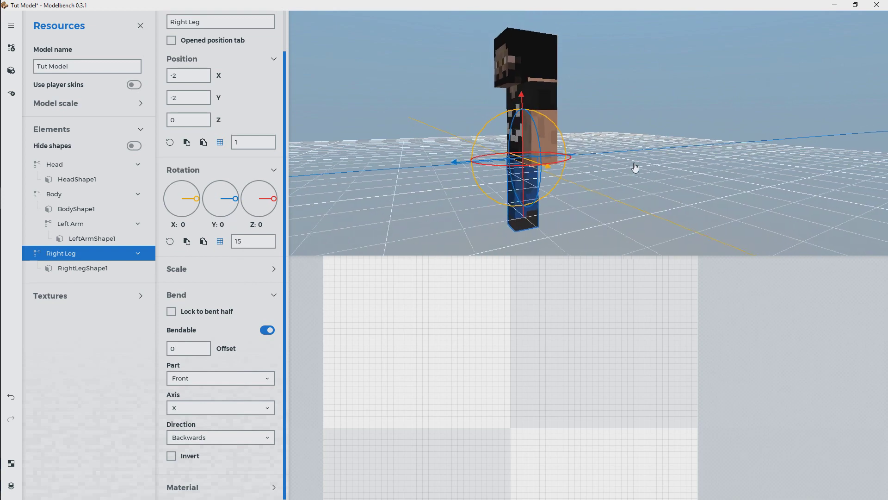
drag(635, 167, 640, 166)
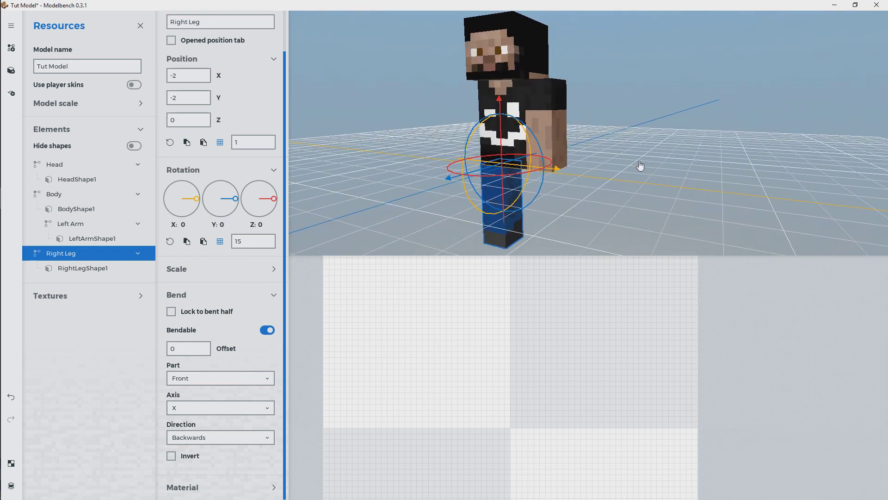
scroll(640, 166, down, 3)
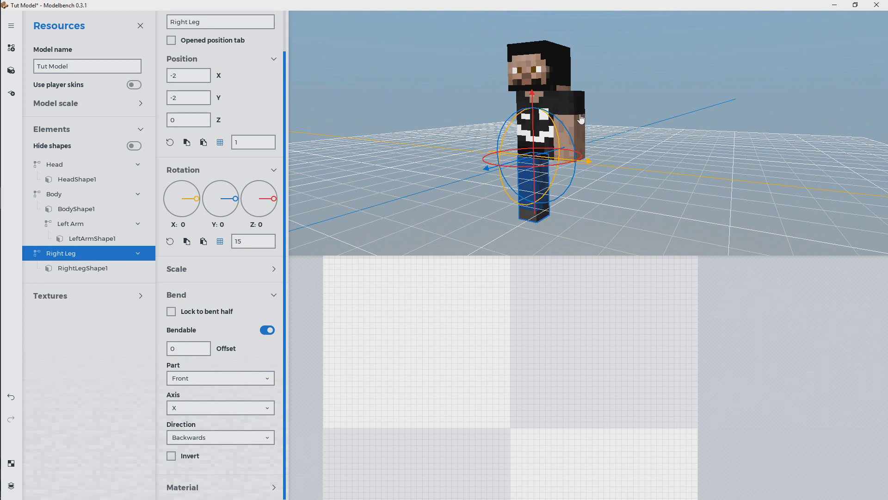
drag(649, 138, 650, 137)
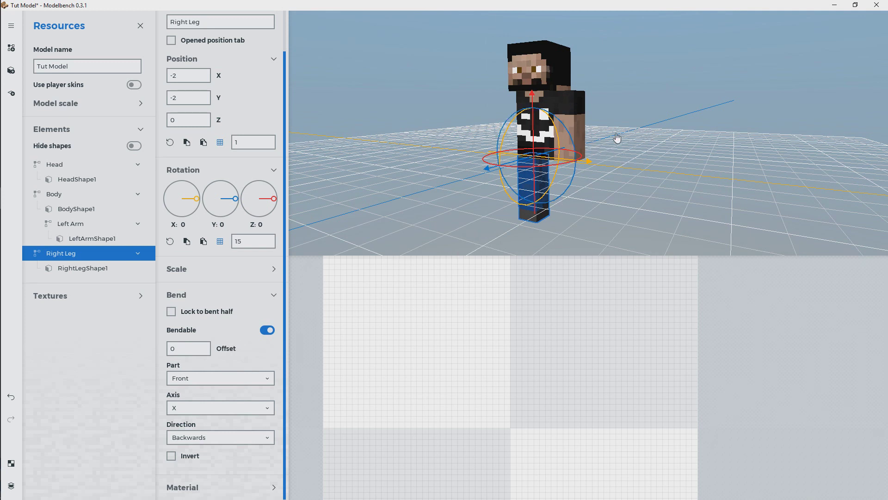
drag(616, 138, 621, 134)
scroll(620, 133, up, 5)
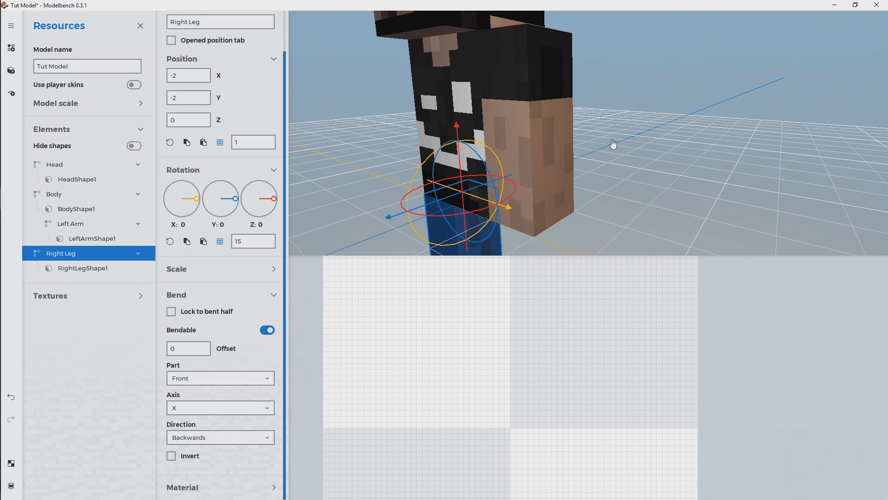
mouse_move(613, 145)
mouse_down()
mouse_move(567, 148)
mouse_move(599, 149)
mouse_up()
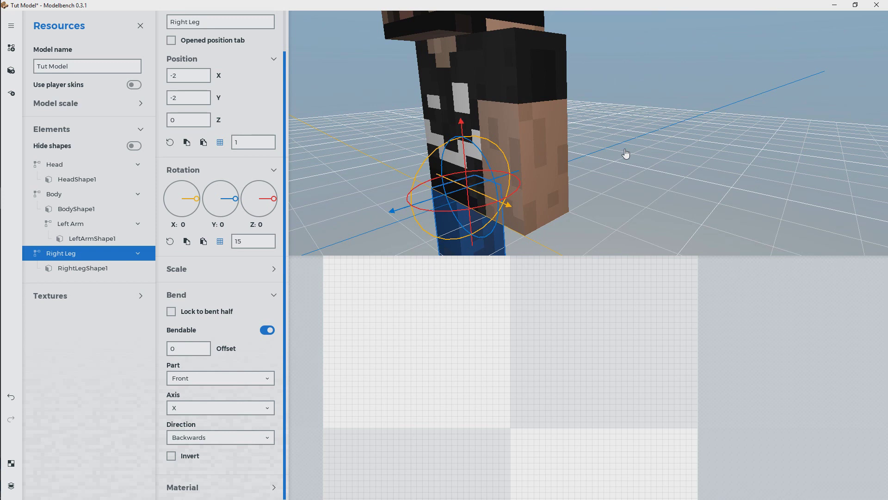
Make the Body part bendable and set its bend direction to Both
click(451, 95)
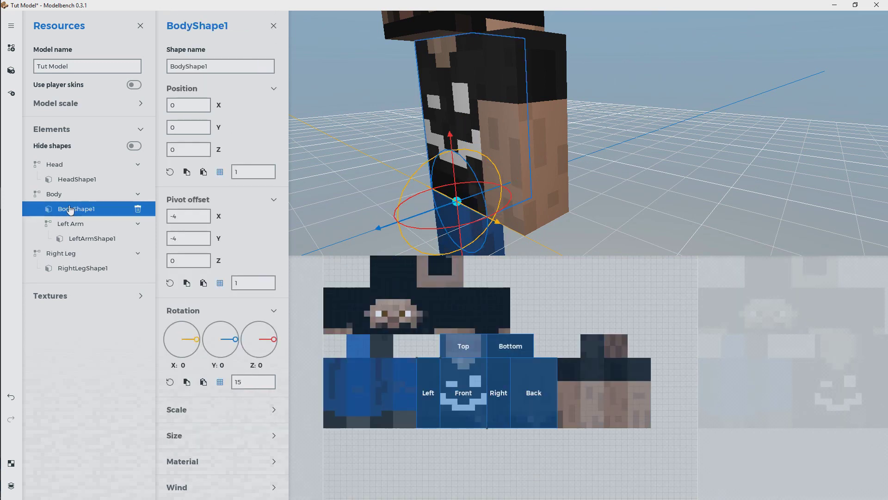
click(59, 195)
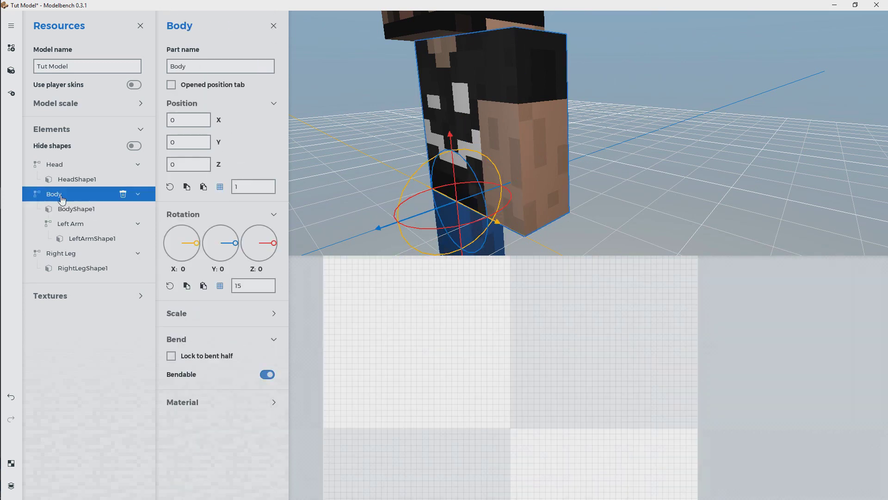
click(268, 375)
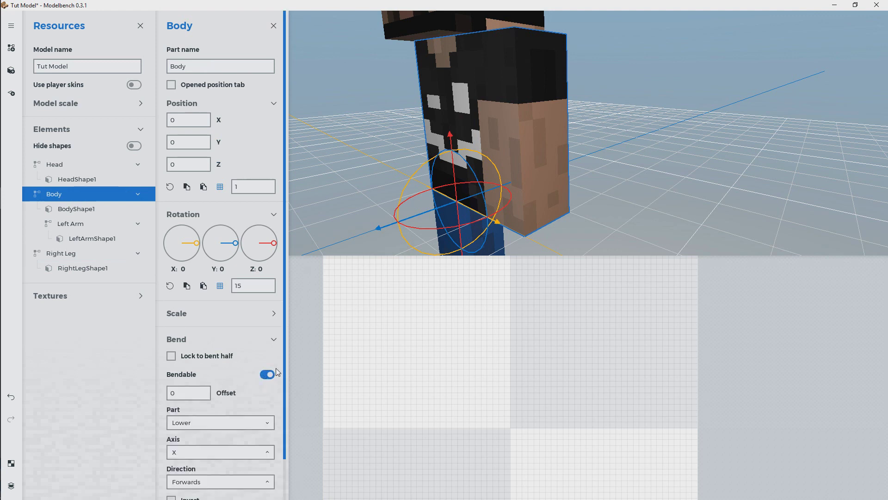
click(228, 481)
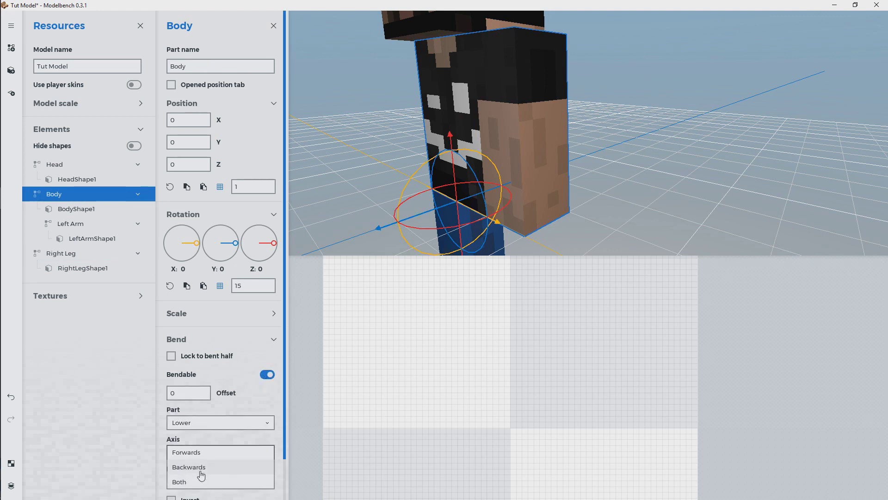
click(220, 486)
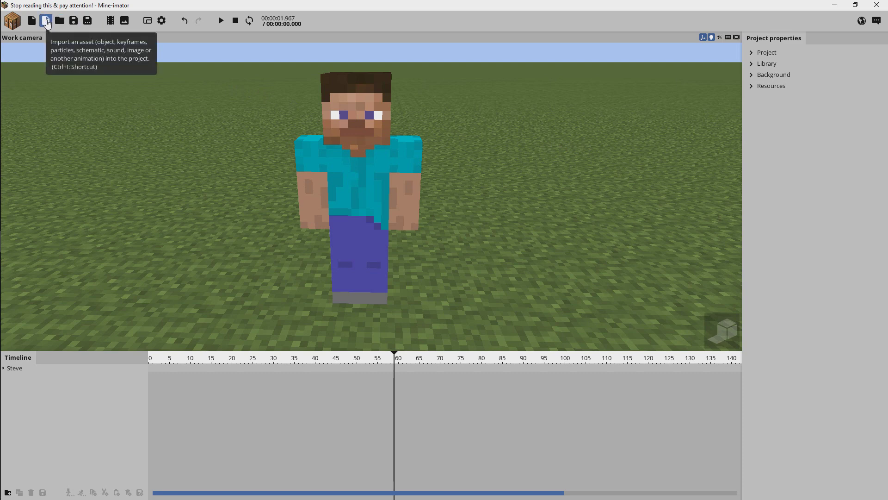
Switch to Mine-imator and load TutModel.mimodel as the source file for a new model
click(18, 28)
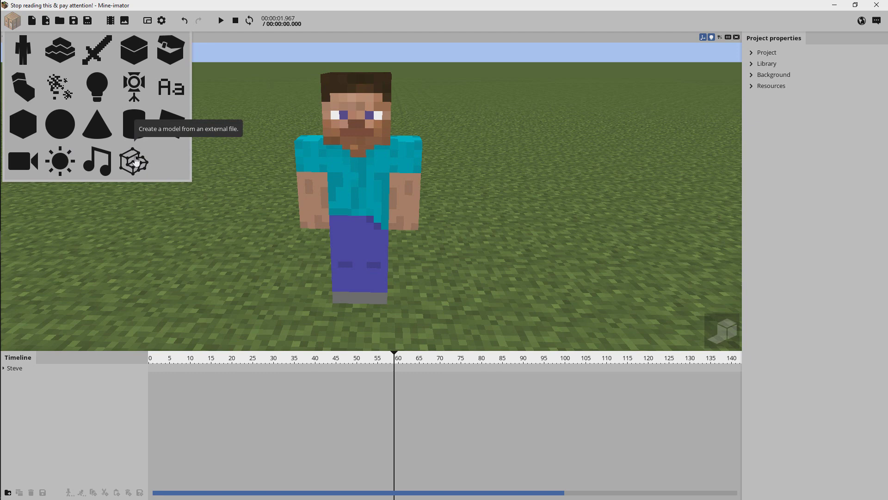
click(135, 162)
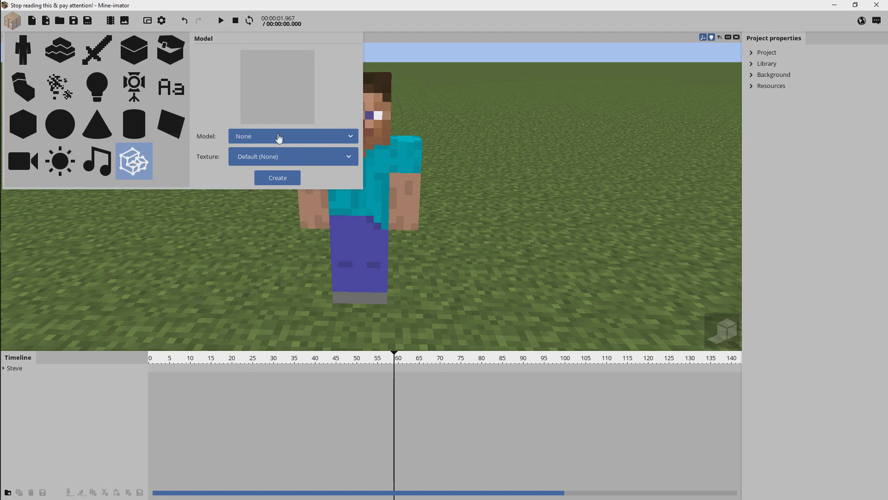
click(279, 137)
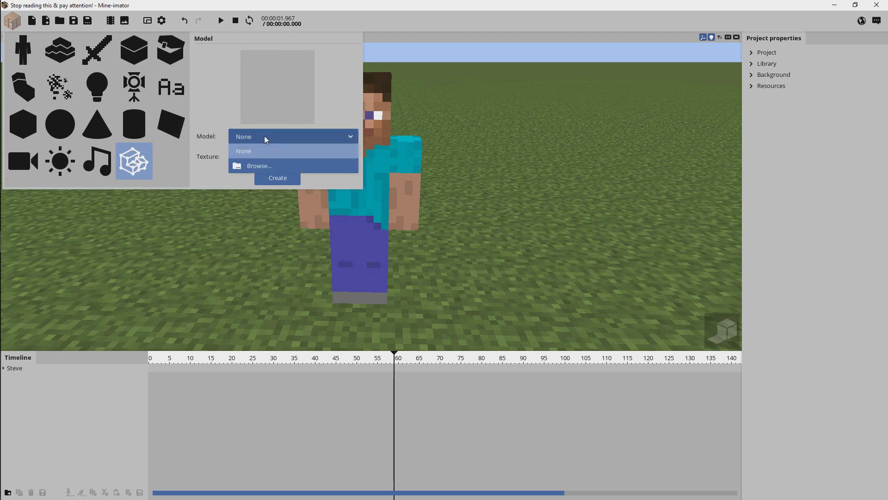
click(287, 137)
click(289, 138)
click(261, 166)
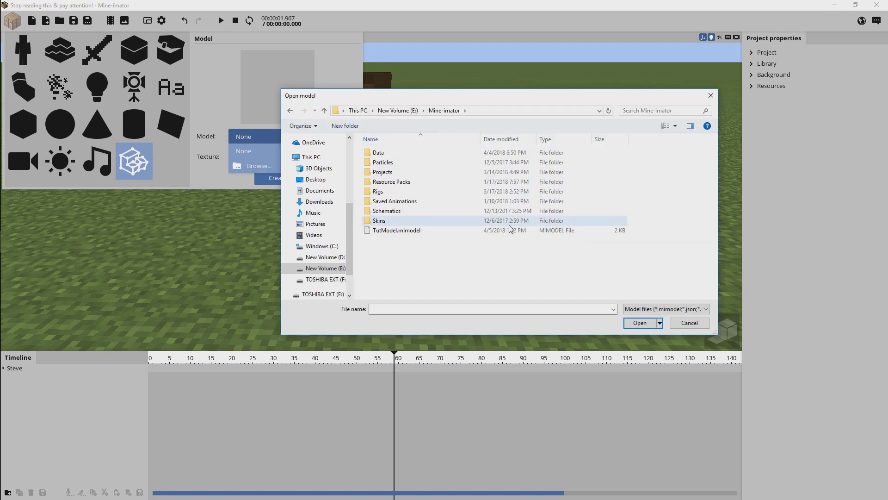
click(405, 232)
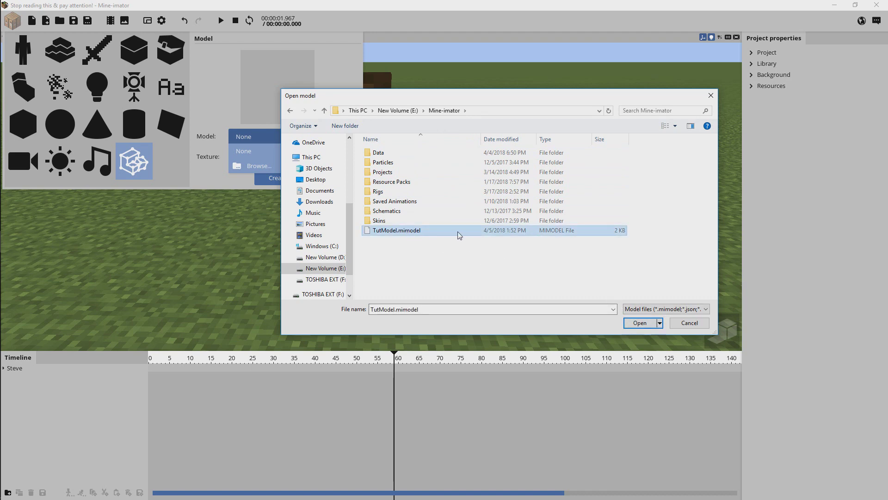
click(640, 324)
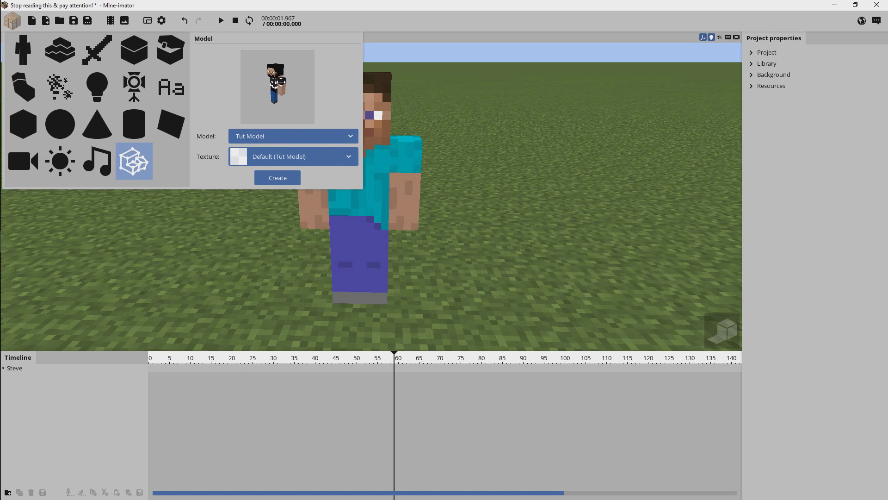
Create the Tut Model in the scene with its default texture
mouse_move(281, 81)
mouse_down()
mouse_move(310, 60)
mouse_move(321, 71)
mouse_move(291, 79)
mouse_up()
click(324, 165)
click(286, 193)
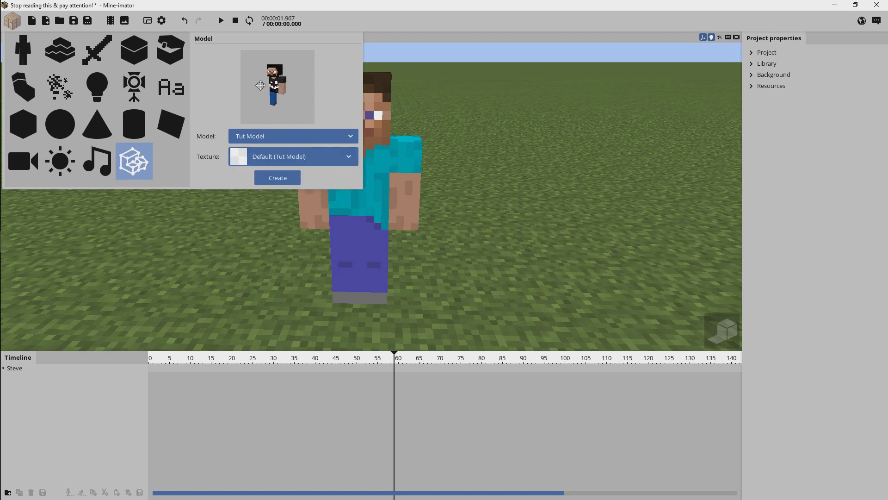
click(288, 174)
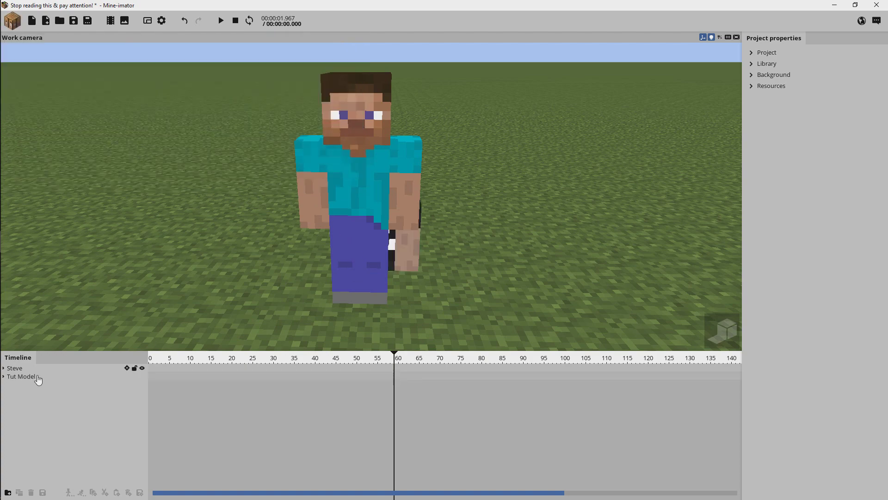
Expand the Tut Model's parts in the timeline and move the model beside Steve to X 28, Y 0, Z 12
click(22, 379)
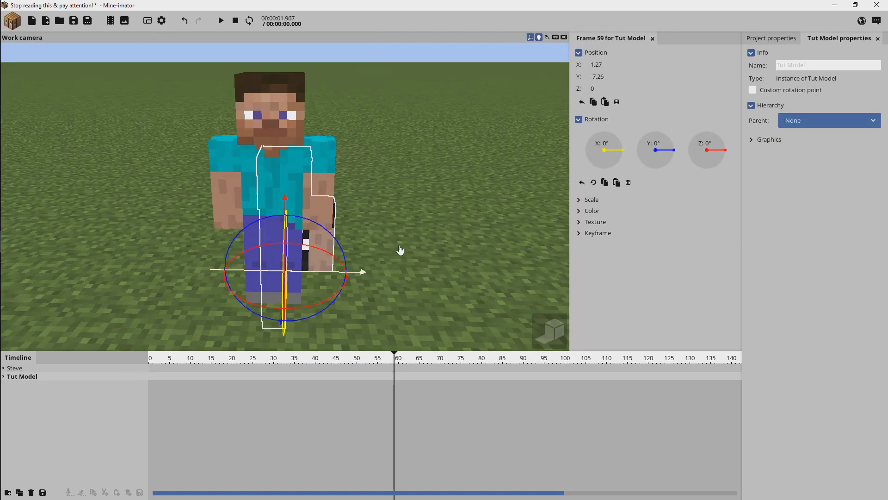
drag(401, 252, 296, 222)
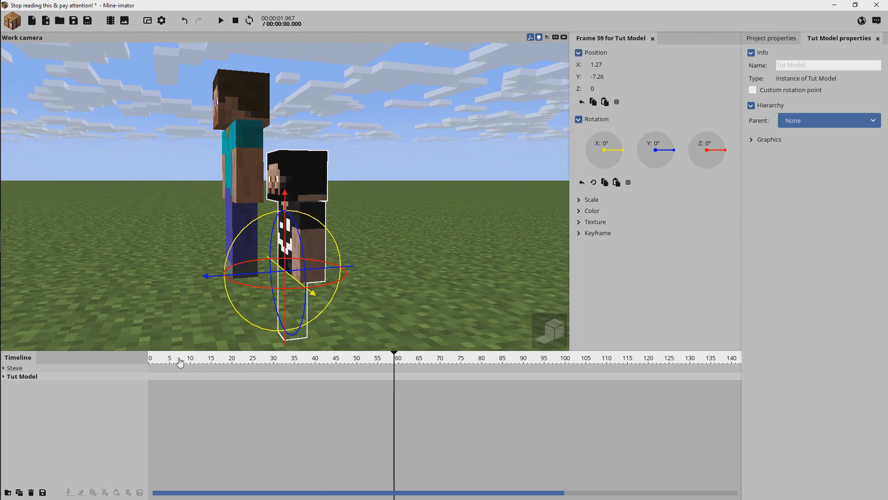
click(3, 376)
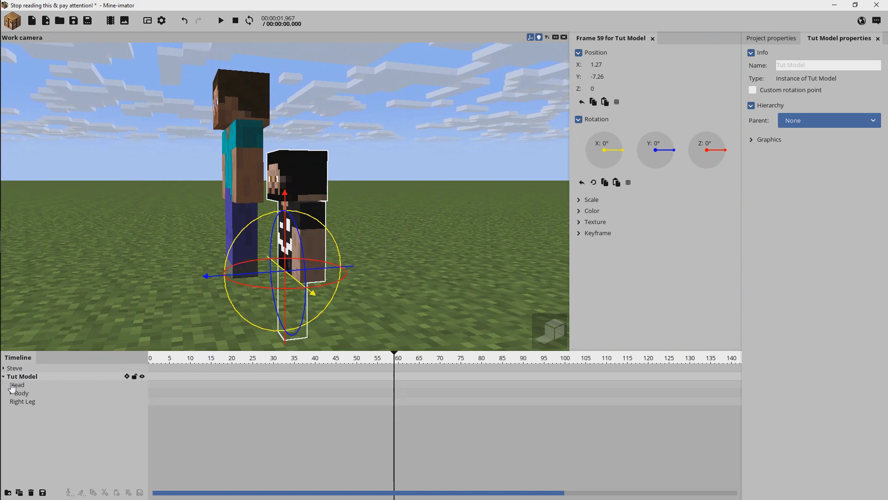
drag(407, 244, 467, 235)
drag(308, 280, 428, 294)
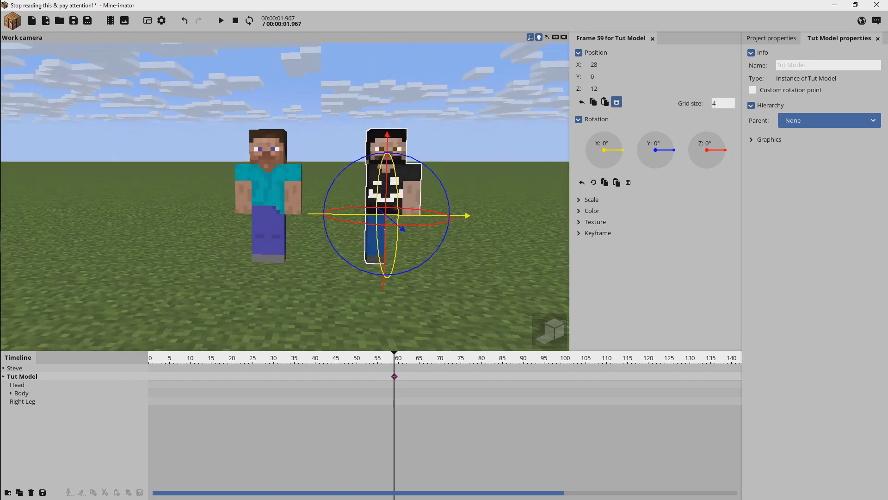
Examine the imported Tut Model beside Steve from the front and the side, including its arm and leg up close
scroll(440, 138, up, 3)
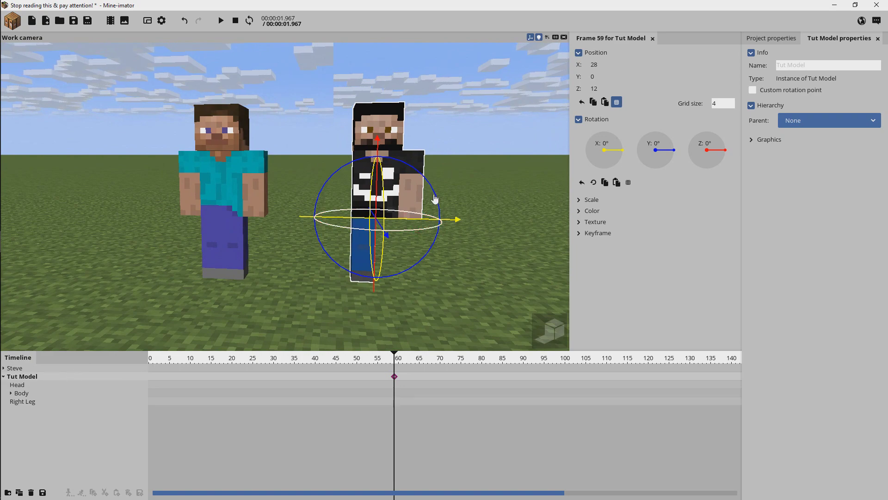
drag(470, 153, 426, 138)
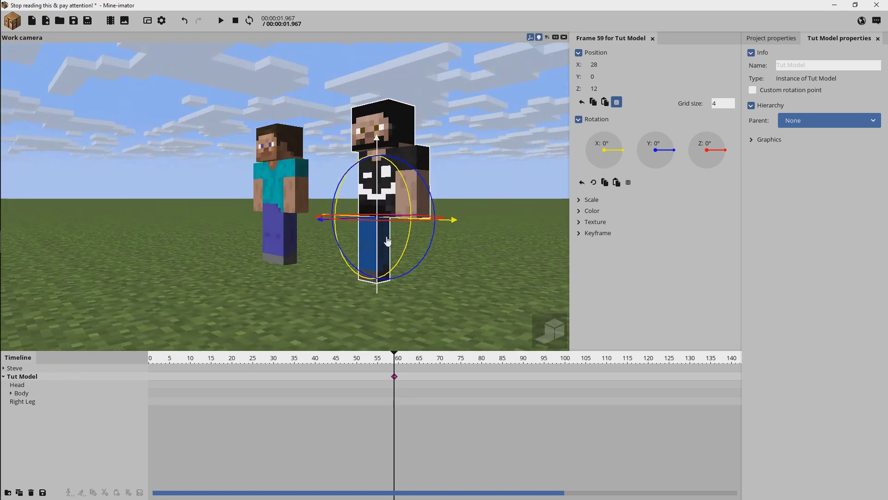
drag(471, 169, 352, 162)
scroll(435, 179, up, 4)
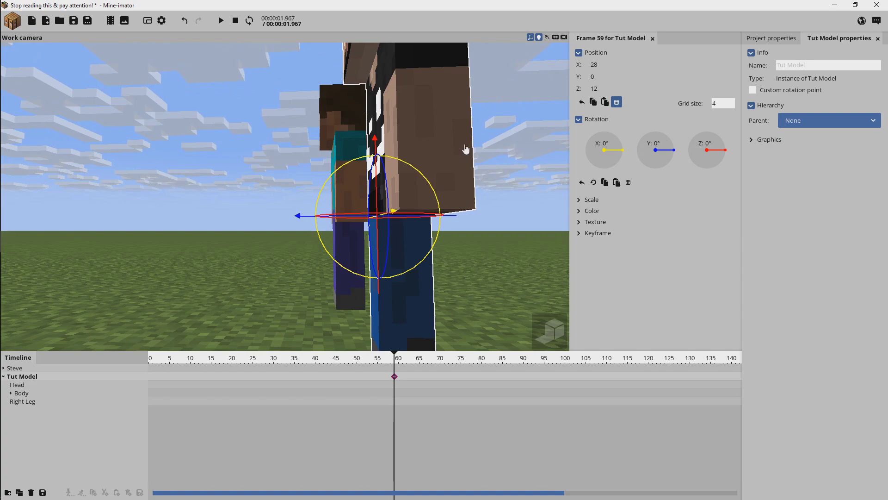
drag(466, 149, 403, 174)
middle_drag(462, 157, 425, 157)
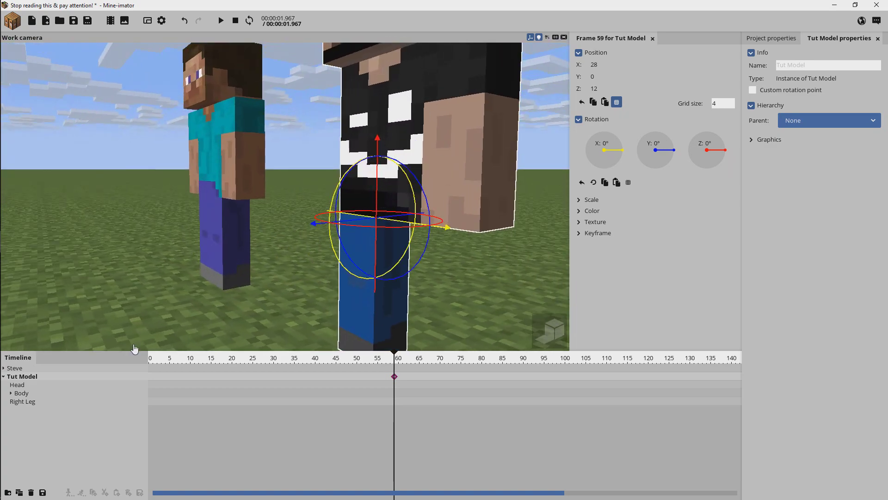
Go through the Tut Model's Head, Right Leg, Left Arm and Body parts to view their rotation and bend controls
click(27, 387)
drag(293, 189, 338, 185)
scroll(317, 204, down, 3)
right_drag(388, 177, 386, 178)
drag(386, 170, 388, 190)
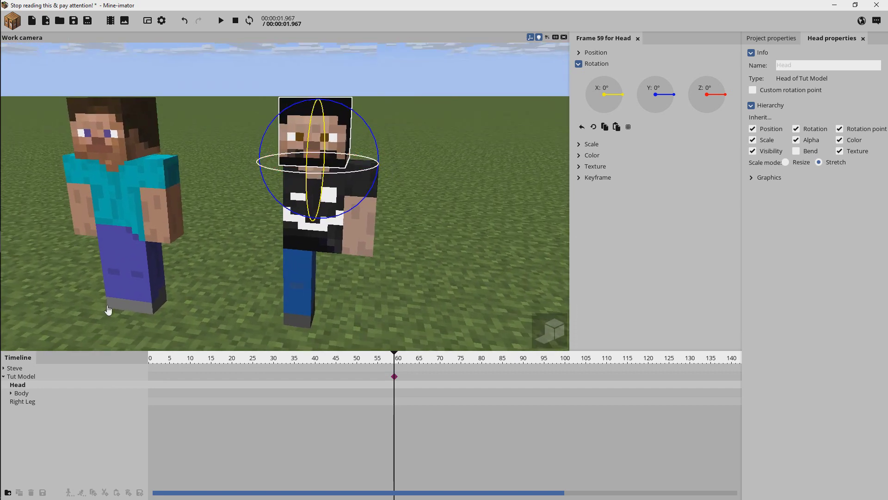
click(35, 396)
click(23, 401)
click(10, 394)
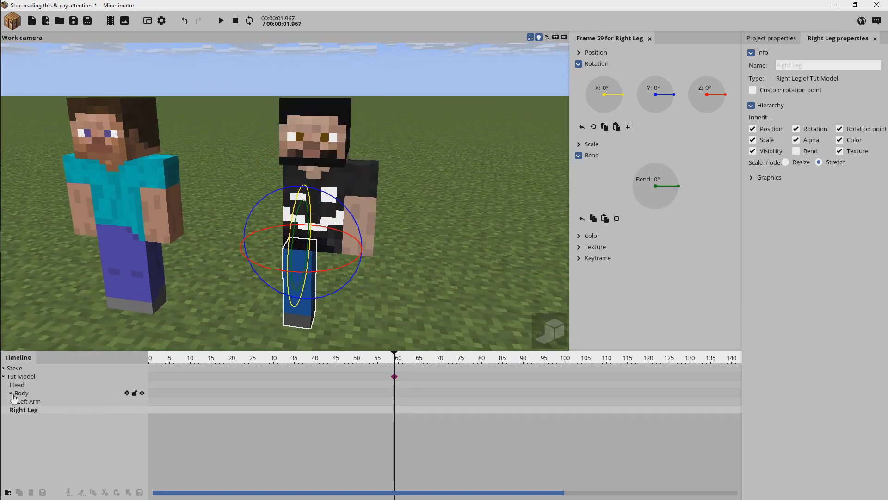
click(26, 401)
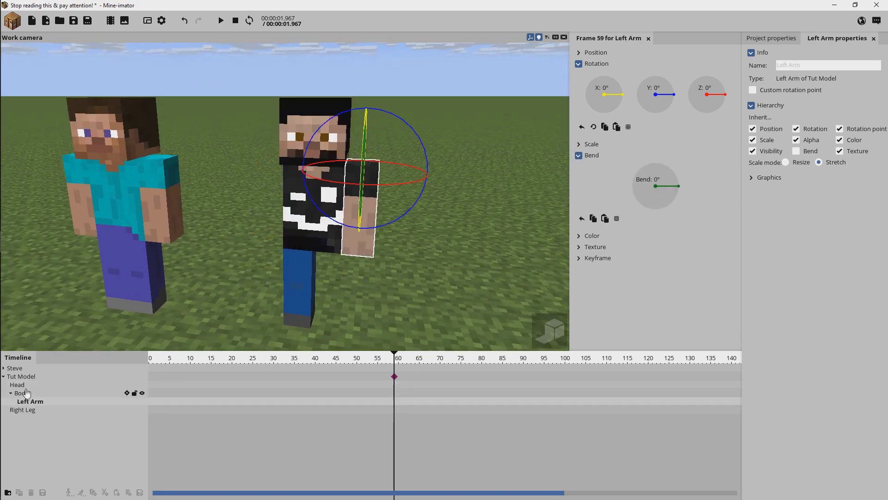
click(20, 394)
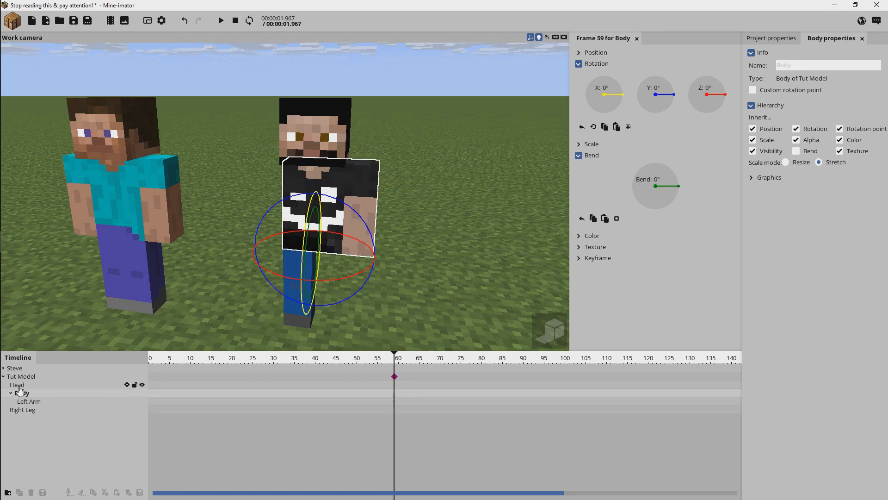
click(17, 384)
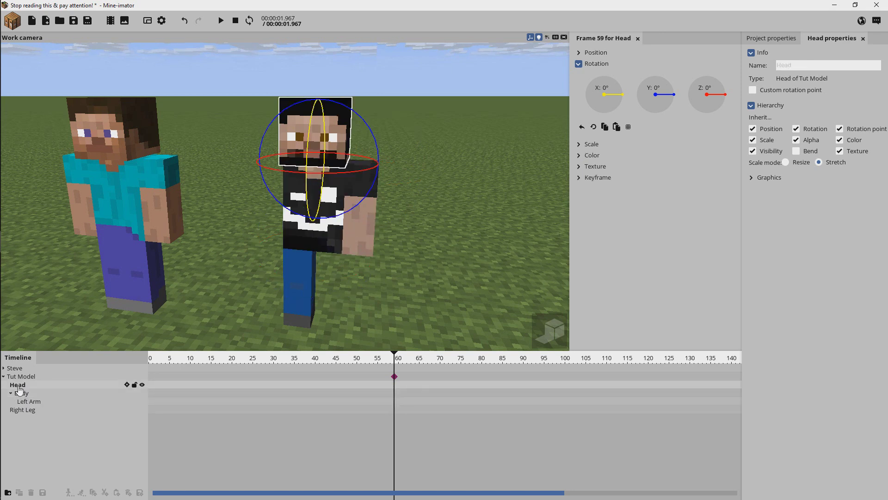
Try rotating the Head about its Y and X axes and reset both rotations to 0°
mouse_move(353, 134)
mouse_down()
mouse_move(310, 113)
mouse_move(377, 167)
mouse_move(337, 117)
mouse_move(348, 124)
mouse_up()
right_click(647, 95)
drag(394, 165, 389, 133)
right_click(594, 97)
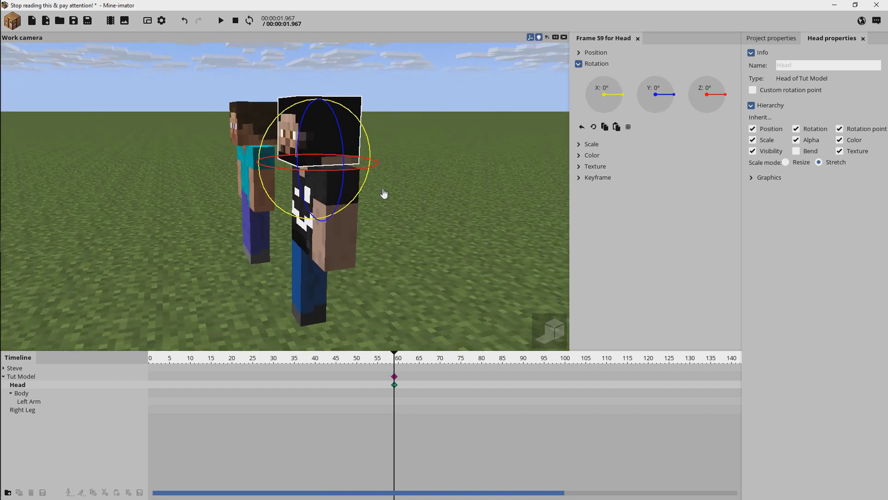
Bend the Tut Model's Left Arm forwards to about 49°
drag(383, 191, 451, 165)
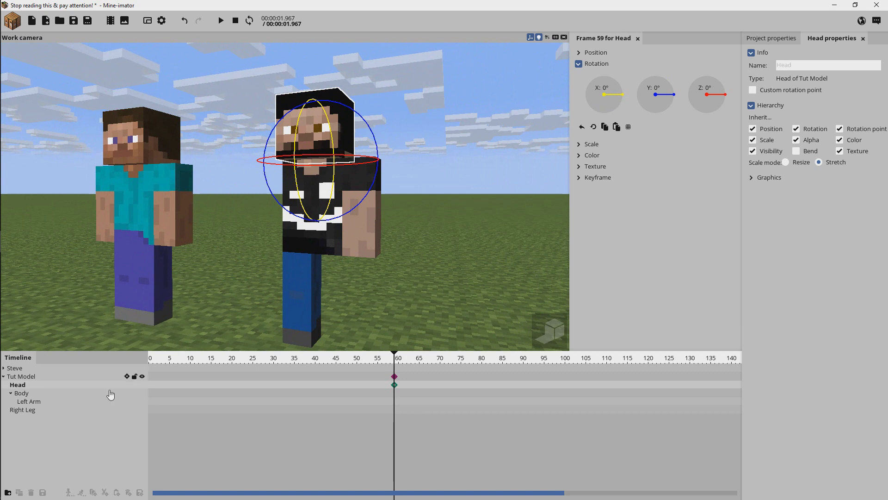
click(21, 394)
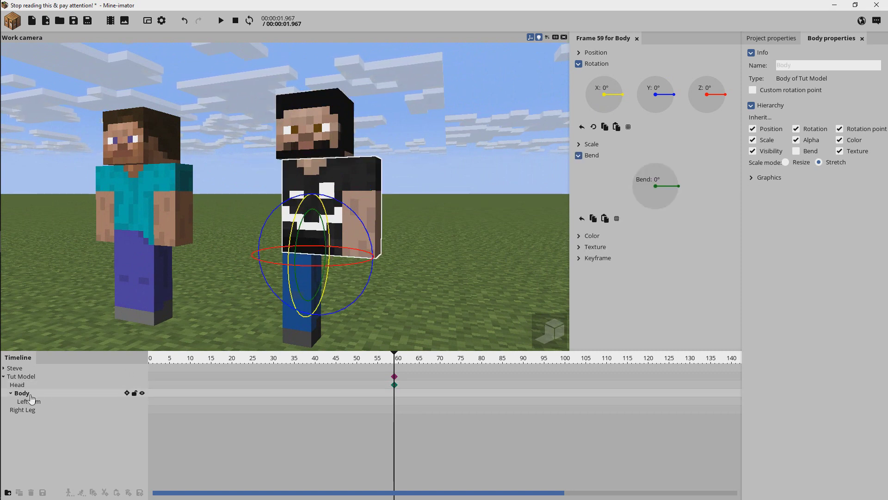
click(29, 401)
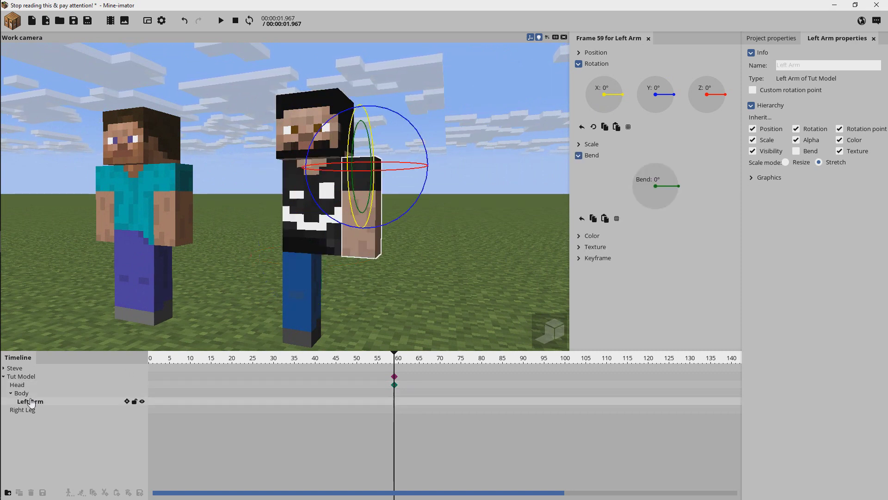
middle_drag(417, 253, 444, 252)
drag(418, 253, 402, 244)
drag(384, 130, 421, 144)
scroll(418, 206, up, 3)
drag(464, 186, 406, 190)
mouse_move(456, 290)
mouse_down()
mouse_move(464, 285)
mouse_move(456, 282)
mouse_up()
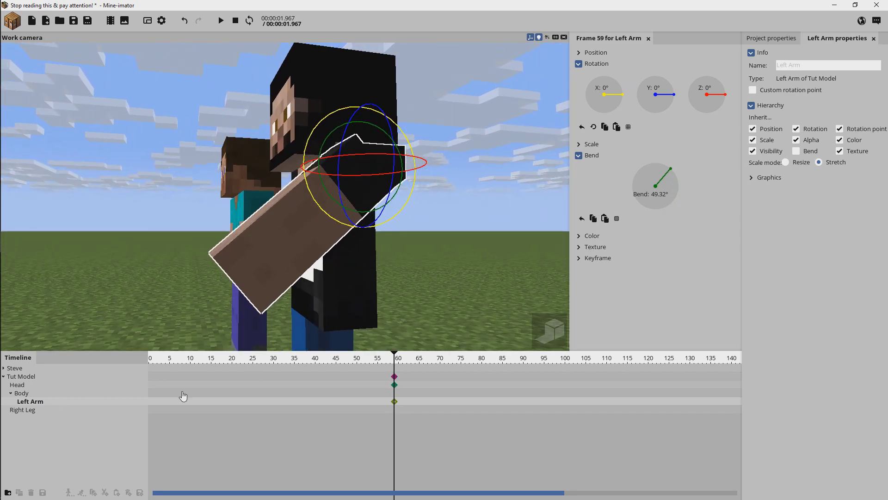
Try bending the Tut Model's Right Leg and Body, and return the Body's bend to 0°
click(32, 410)
middle_drag(440, 287, 437, 287)
drag(438, 287, 339, 223)
right_drag(390, 214, 395, 218)
drag(394, 218, 648, 148)
key(ctrl+z)
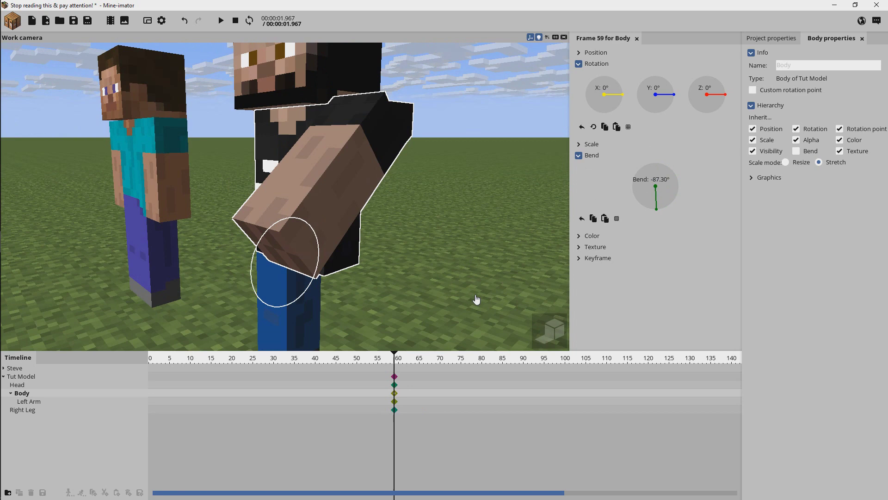
mouse_move(661, 204)
mouse_down()
mouse_move(673, 187)
mouse_move(666, 196)
mouse_up()
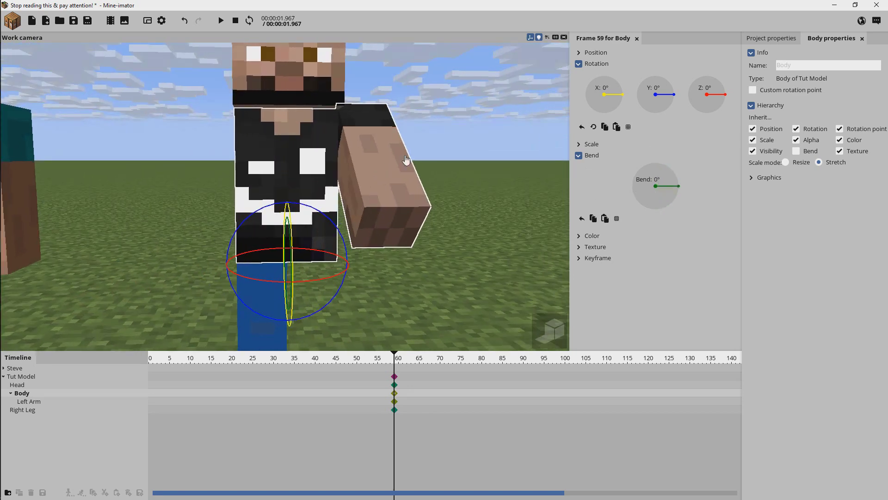
scroll(406, 159, down, 5)
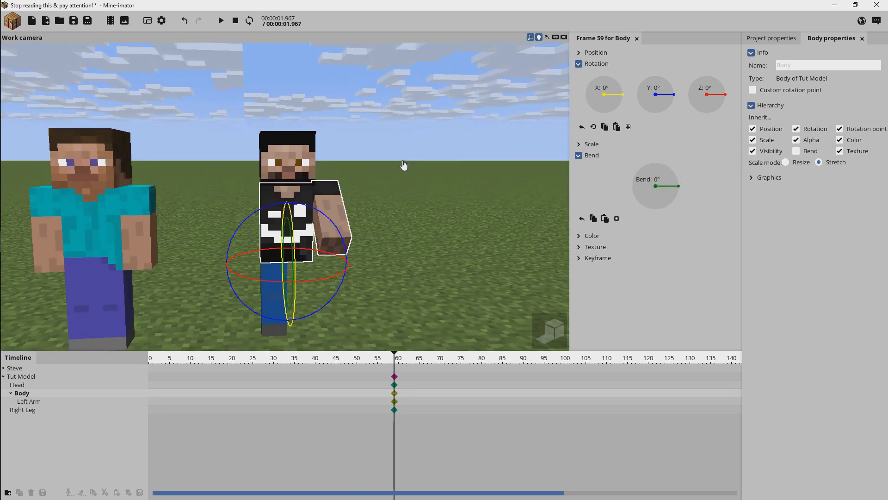
Reset the Tut Model's Left Arm bend, select its Head and view the model beside Steve
right_drag(404, 165, 403, 169)
click(37, 400)
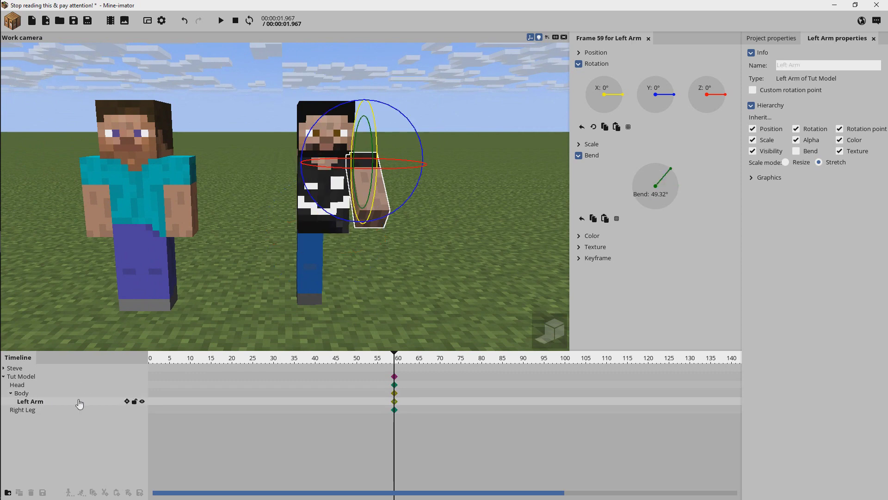
right_click(644, 185)
drag(460, 138, 398, 147)
click(316, 118)
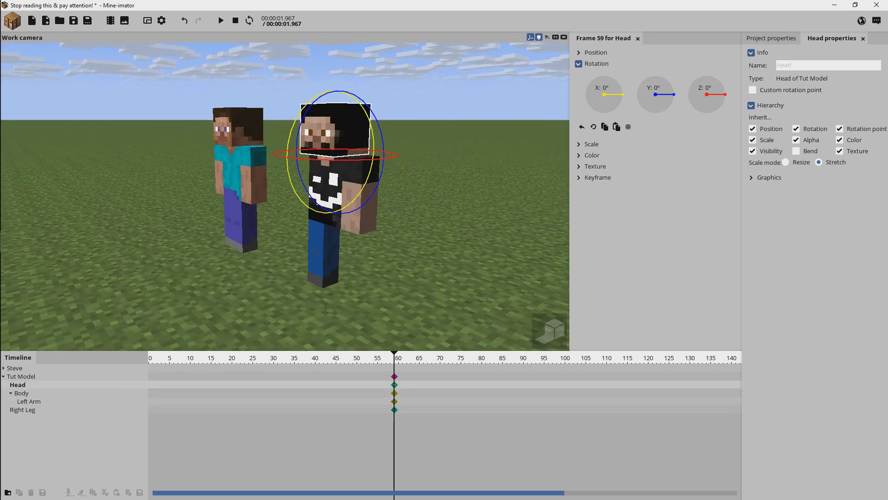
mouse_move(443, 185)
mouse_down()
mouse_move(379, 217)
mouse_move(435, 214)
mouse_move(442, 184)
mouse_up()
mouse_move(442, 185)
right_down()
mouse_move(458, 181)
mouse_move(434, 199)
right_up()
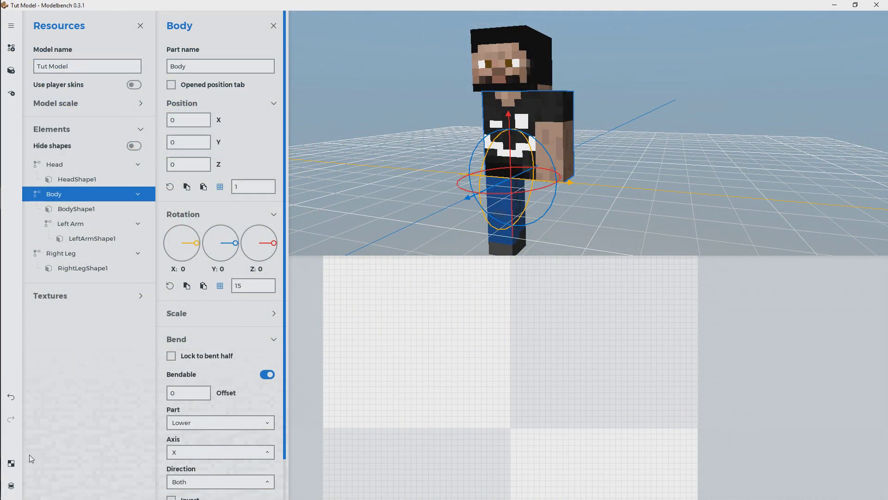
Switch to Modelbench and hide the texture editor to view the whole Tut Model
click(12, 464)
scroll(604, 184, down, 3)
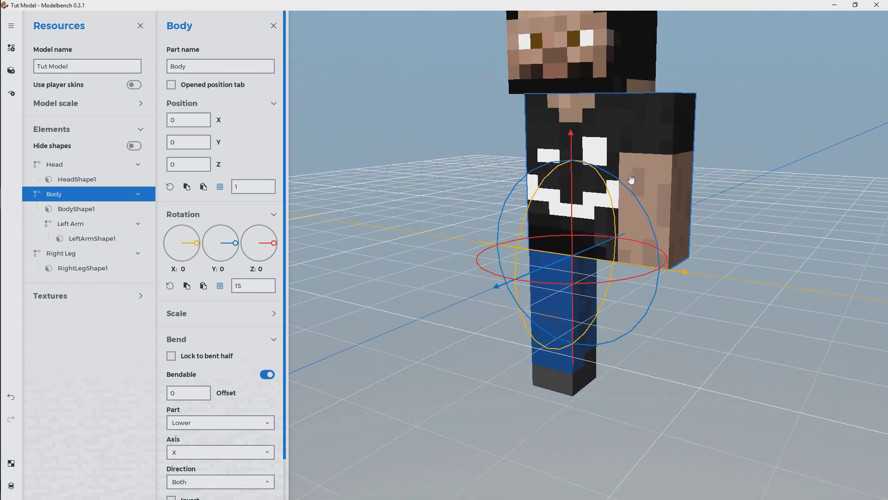
right_drag(604, 185, 656, 190)
drag(657, 190, 641, 192)
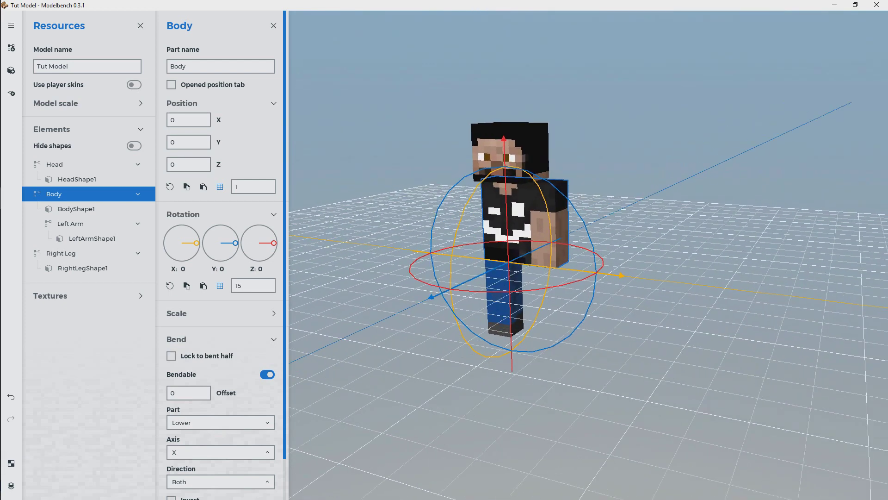
Set the Left Arm part's bend offset to 8
click(558, 215)
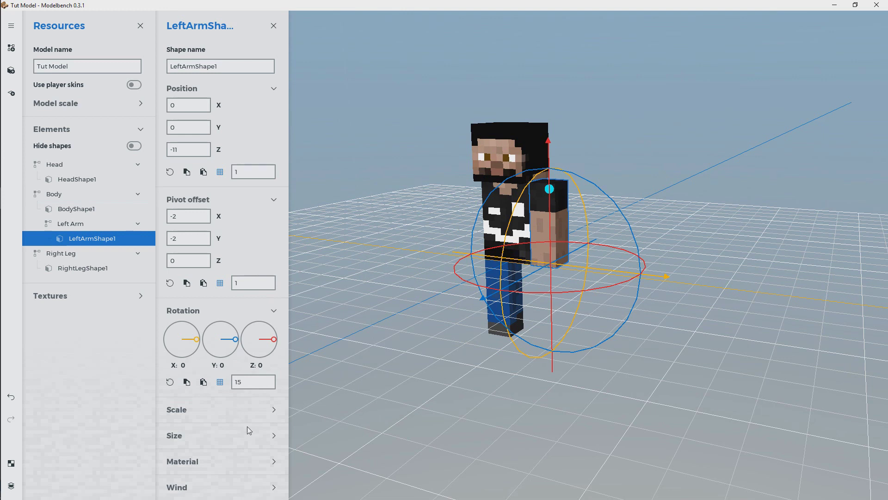
click(70, 223)
scroll(280, 335, down, 2)
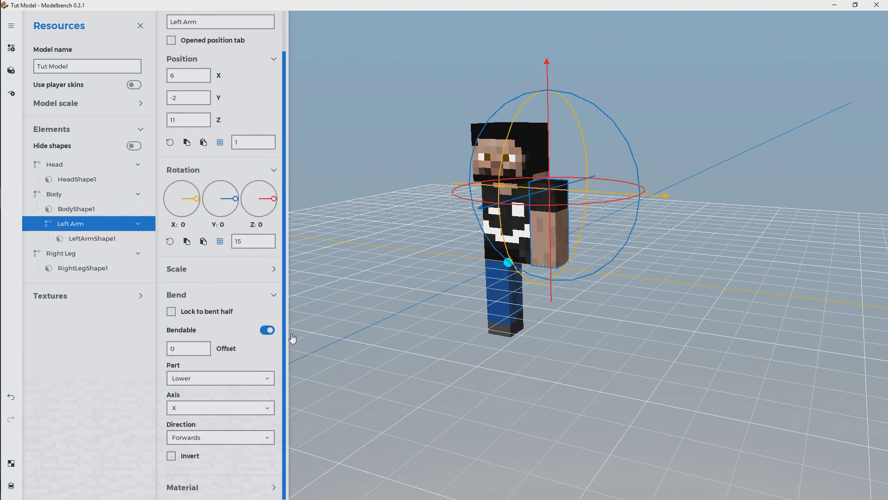
click(181, 348)
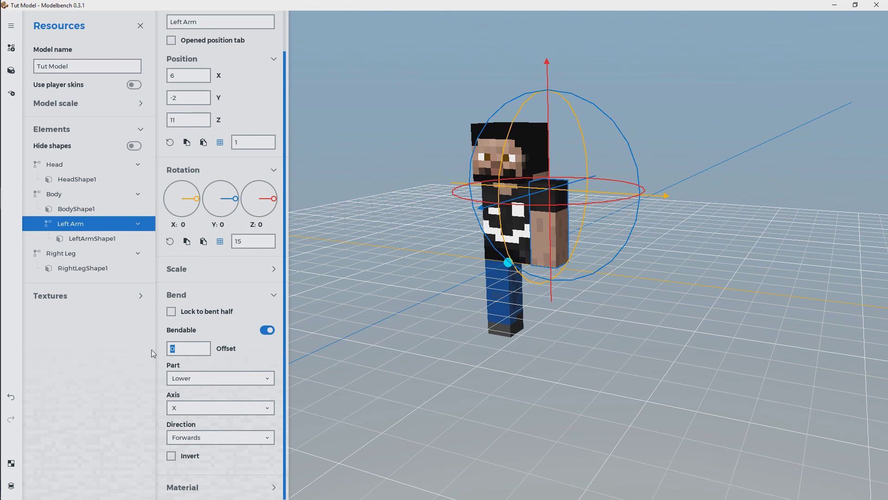
text(8)
Set the bend offset of the Right Leg and Body parts to 8
click(83, 269)
click(69, 253)
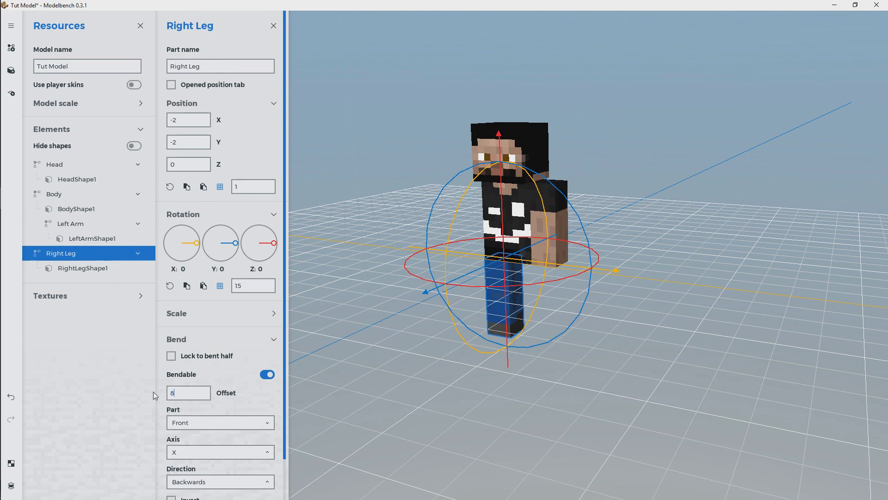
click(63, 193)
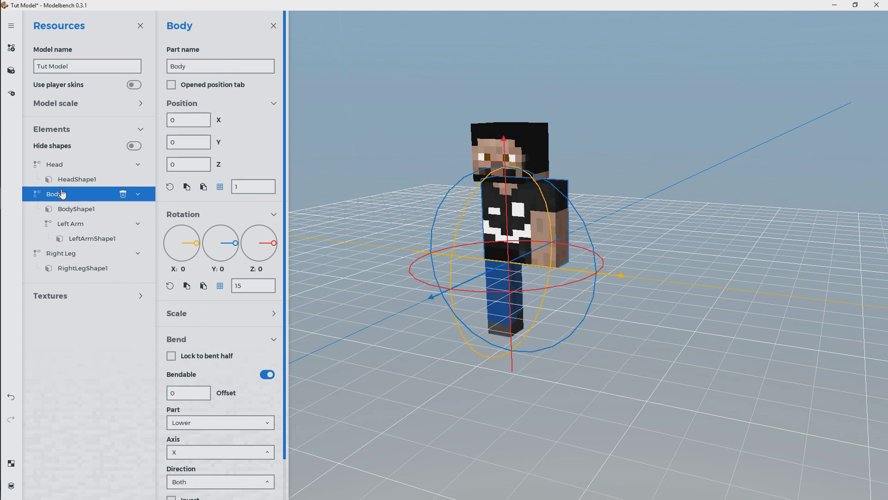
click(187, 393)
Select the left arm's shape LeftArmShape1 and view the model from the front
drag(632, 147, 670, 137)
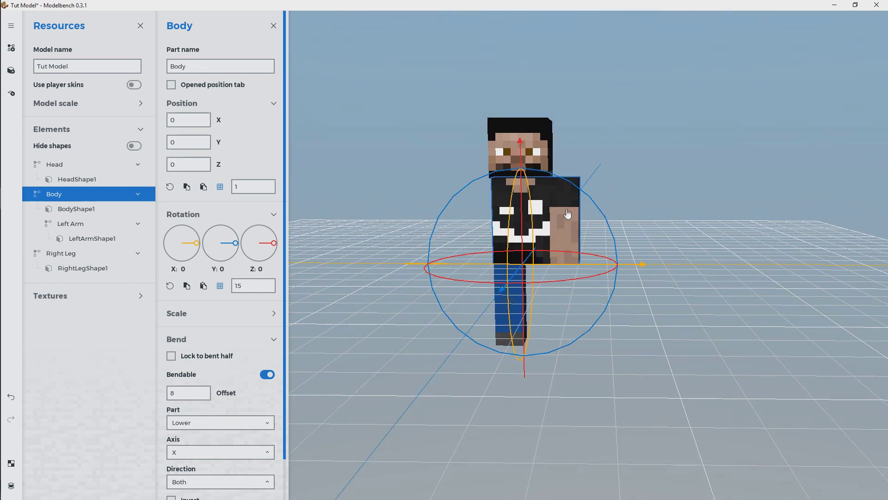
click(566, 214)
middle_drag(676, 181, 750, 185)
drag(664, 177, 674, 177)
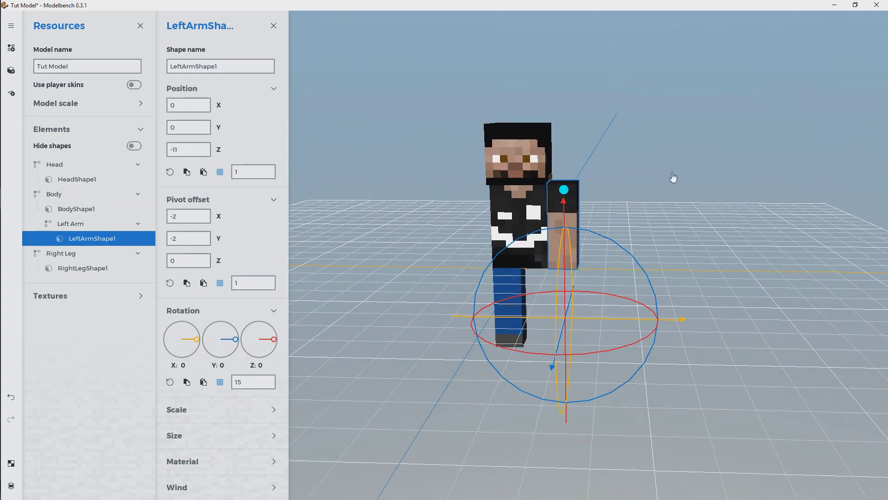